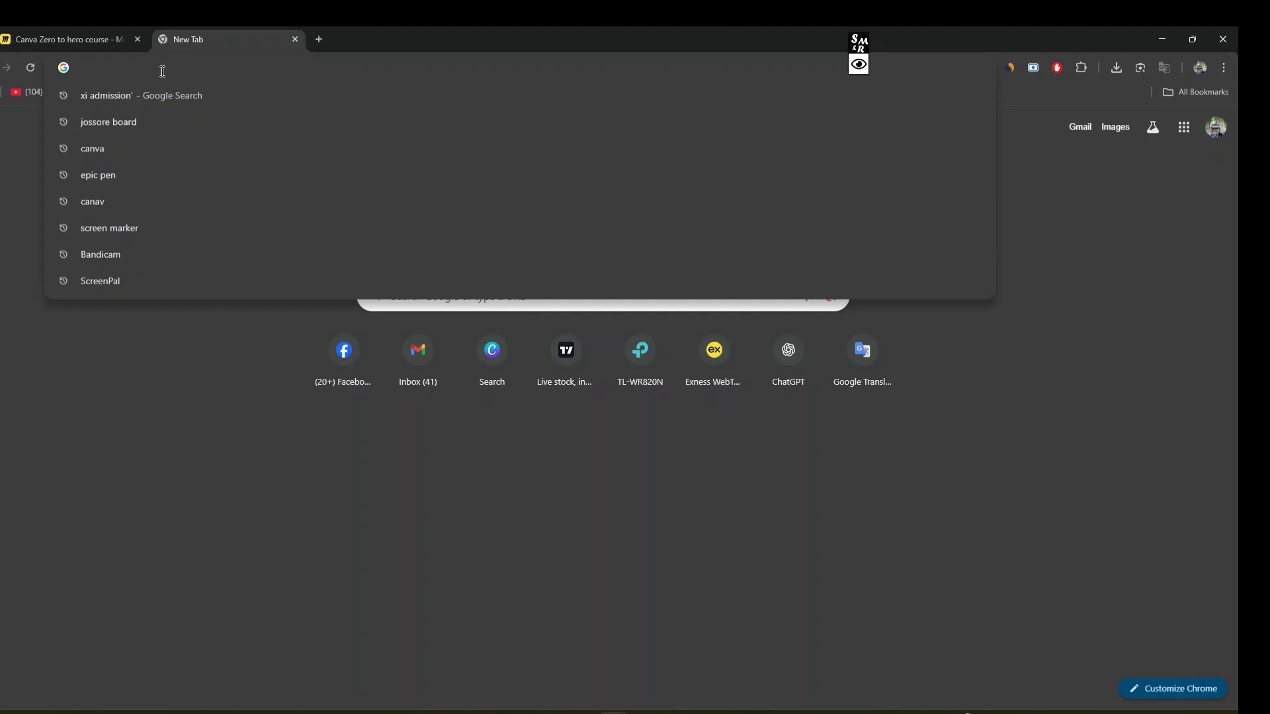
Search the web for Canva and open the official Canva website.
text(Canva)
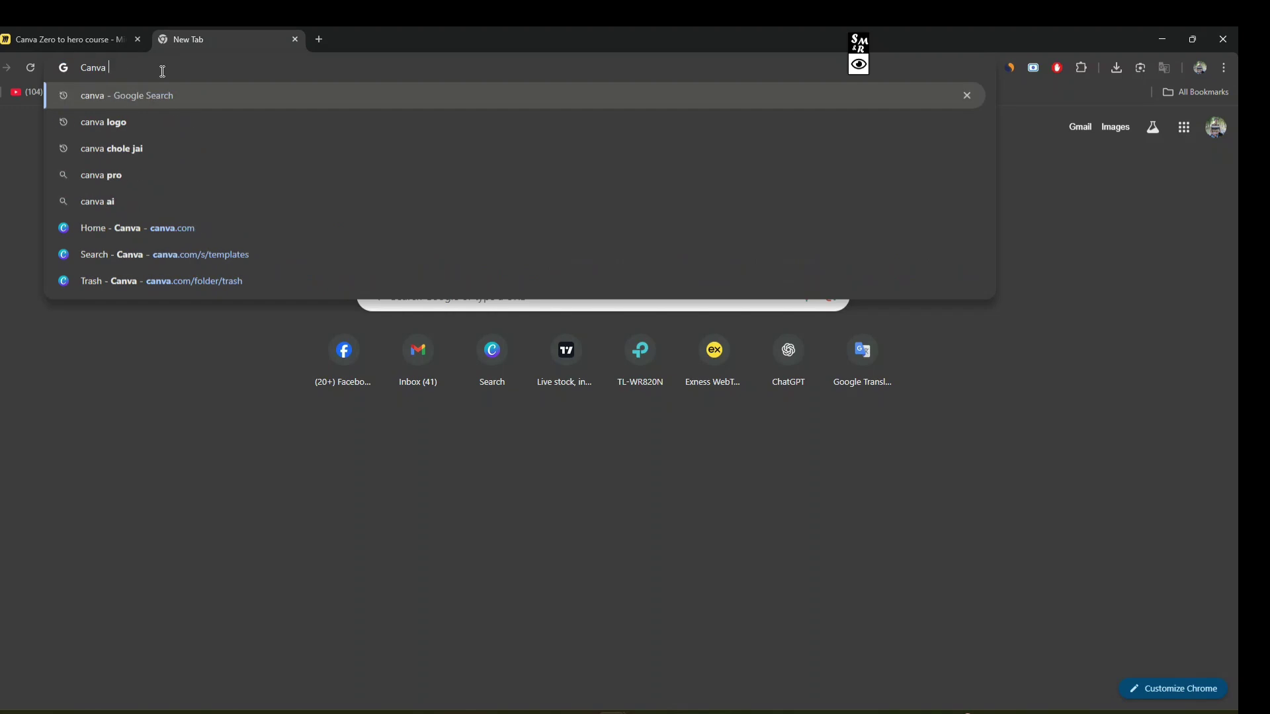
key(Return)
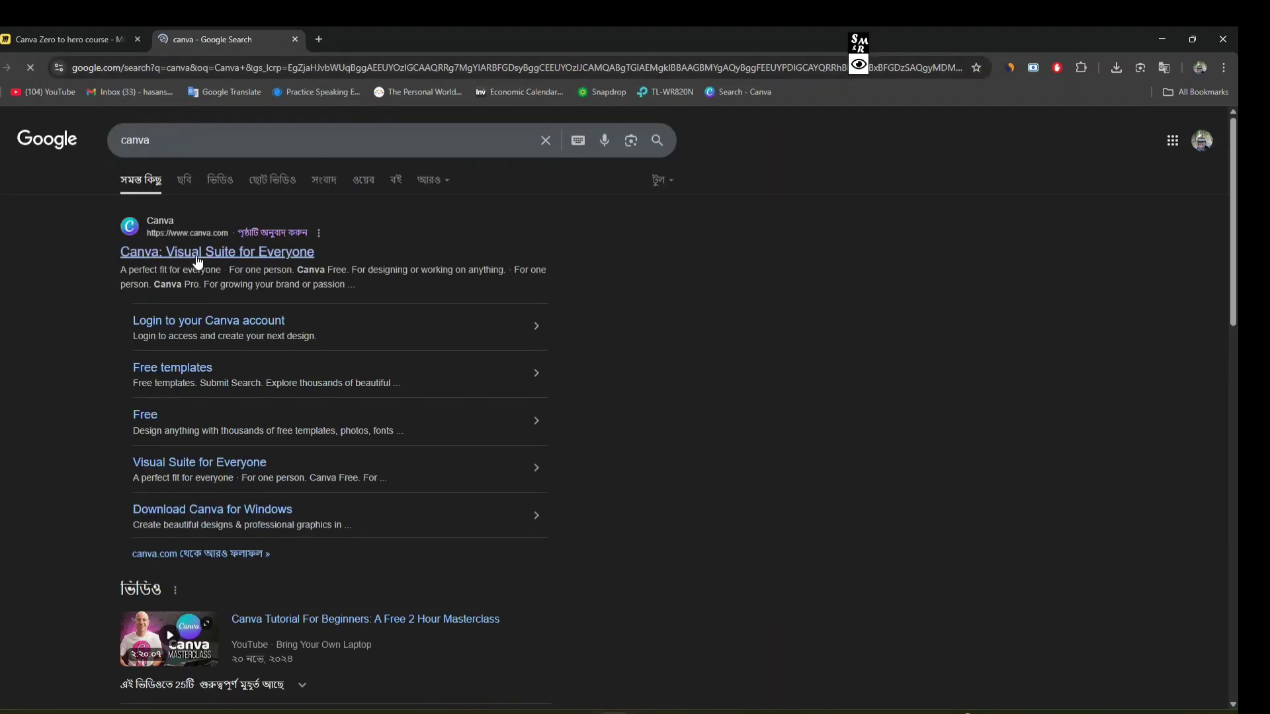
click(200, 257)
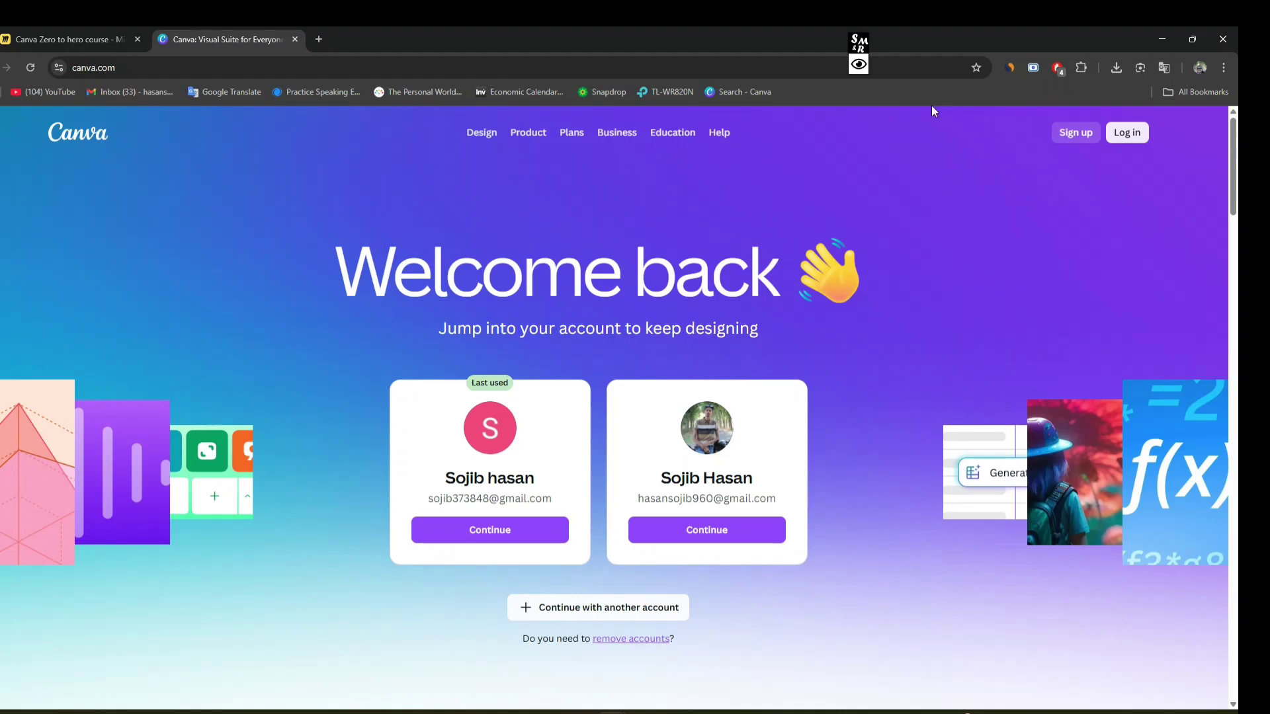
Open the sign-up account chooser and outline the two saved accounts with a screen-marker rectangle.
click(1078, 137)
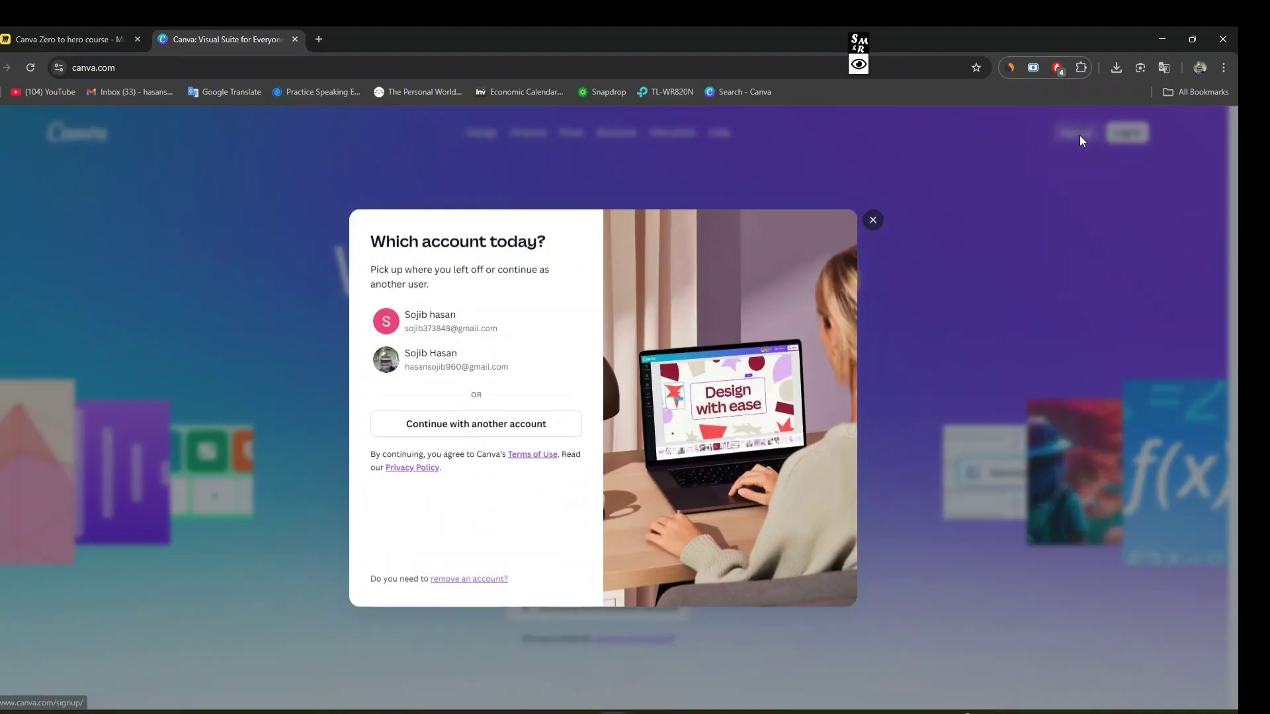
click(859, 62)
click(987, 45)
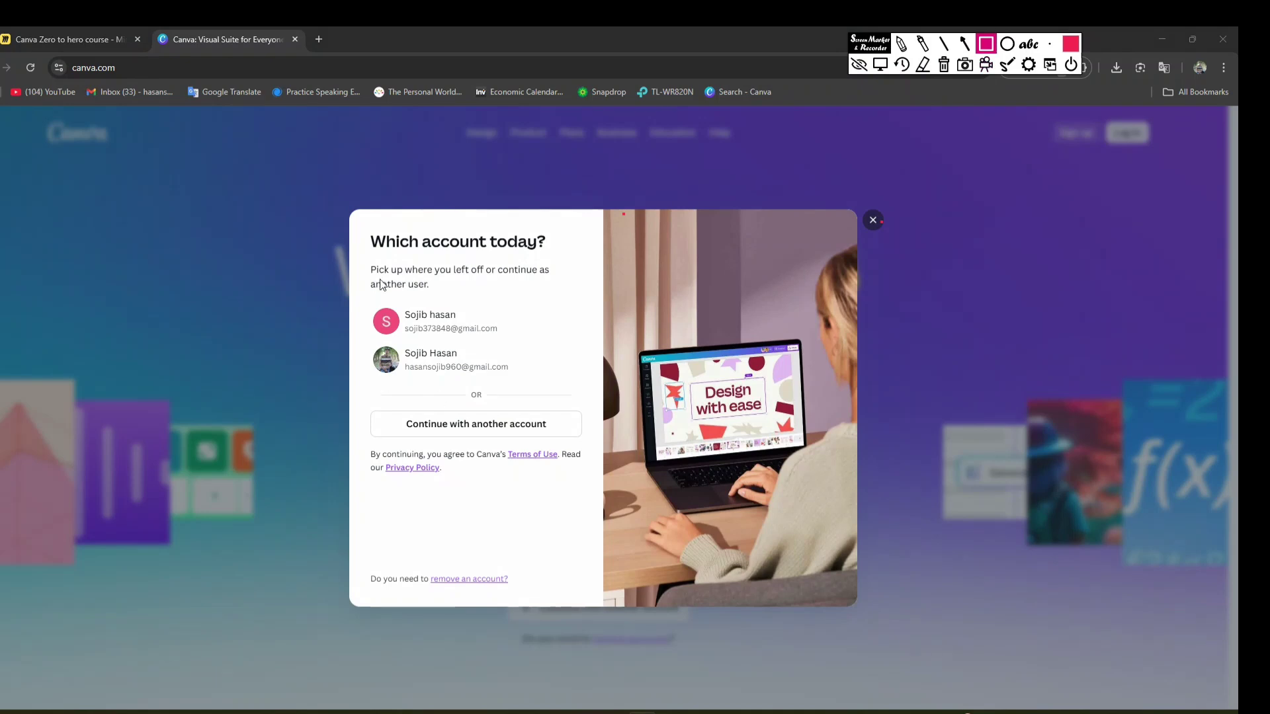
mouse_move(363, 292)
mouse_down()
mouse_move(430, 374)
mouse_move(599, 391)
mouse_up()
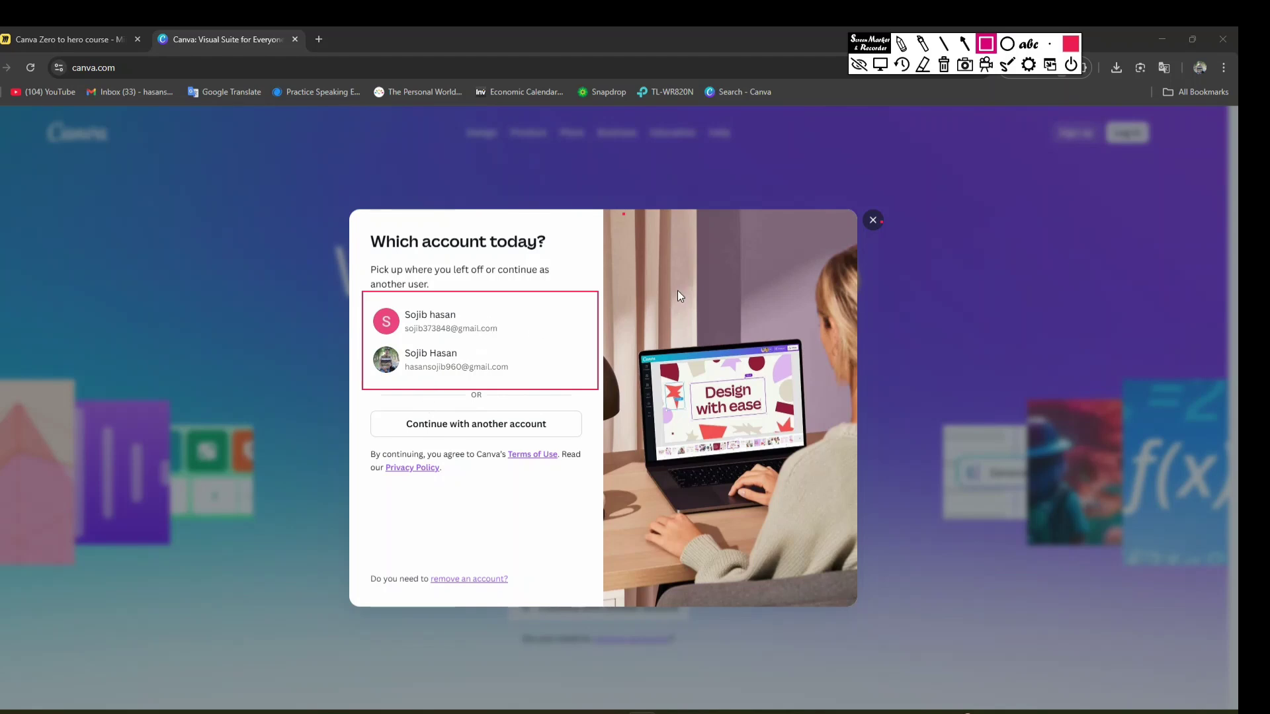
Erase the rectangle around the saved accounts and close the account chooser.
click(923, 64)
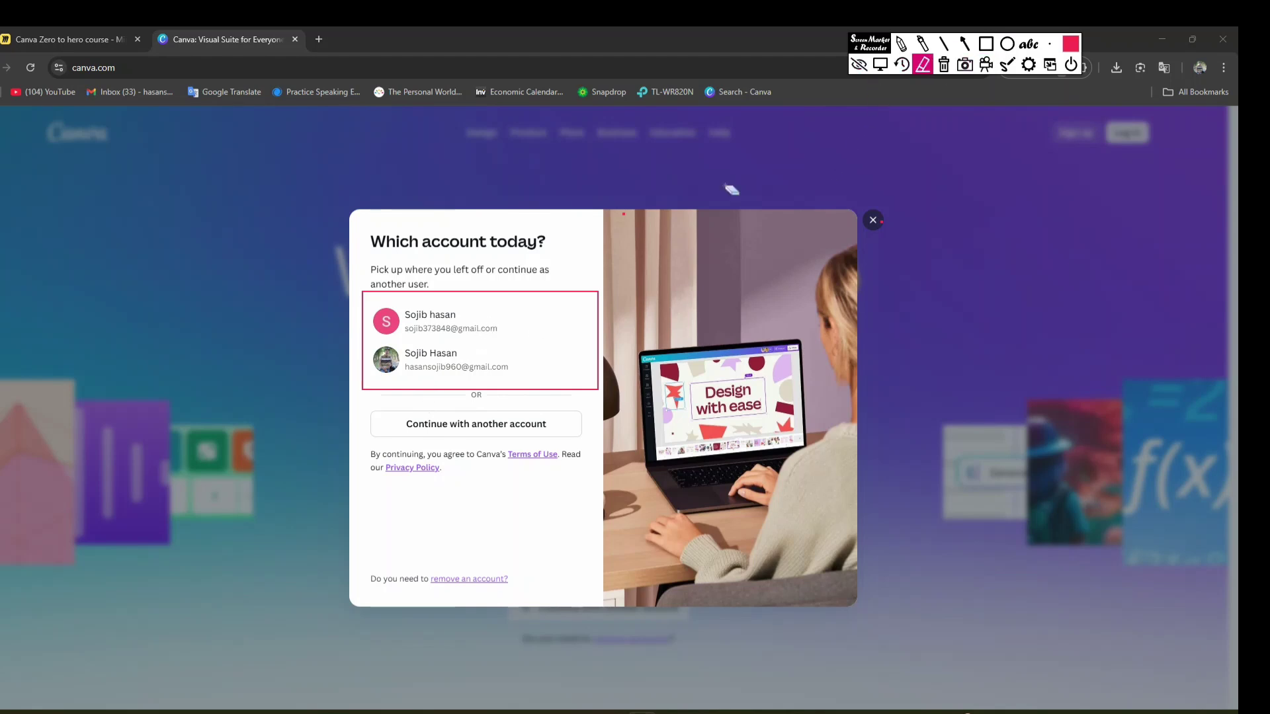
click(481, 337)
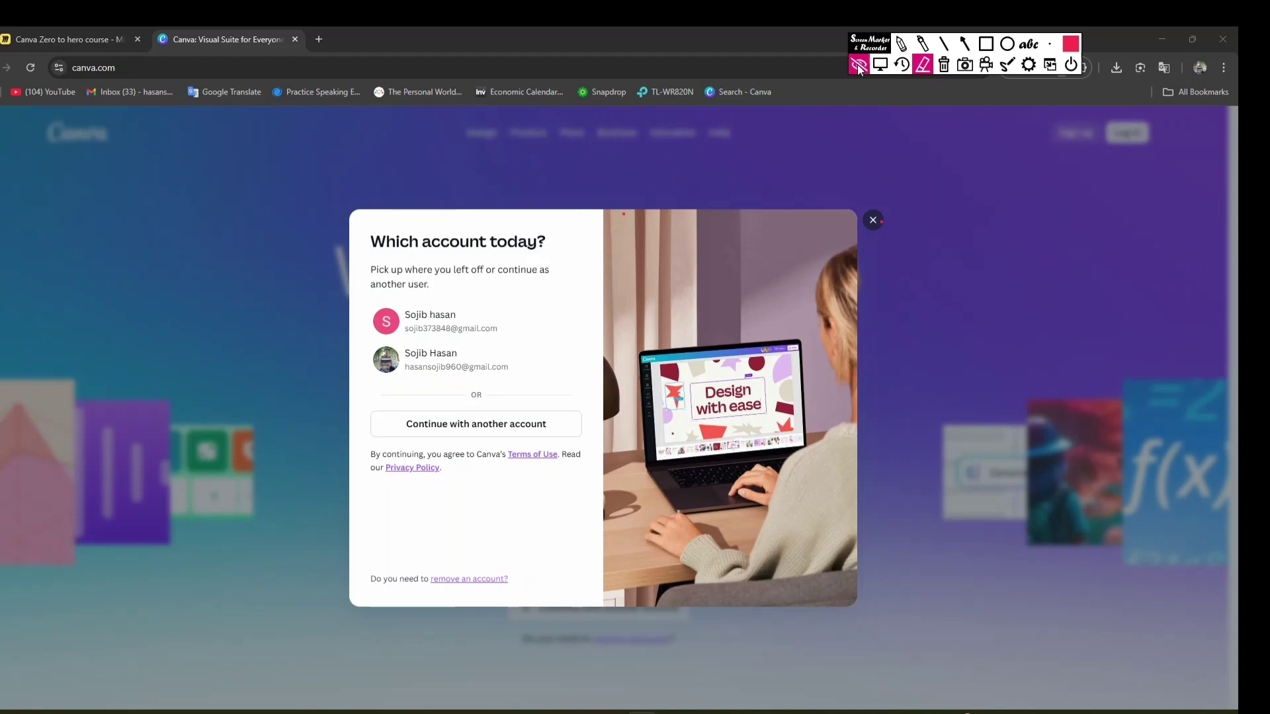
click(859, 64)
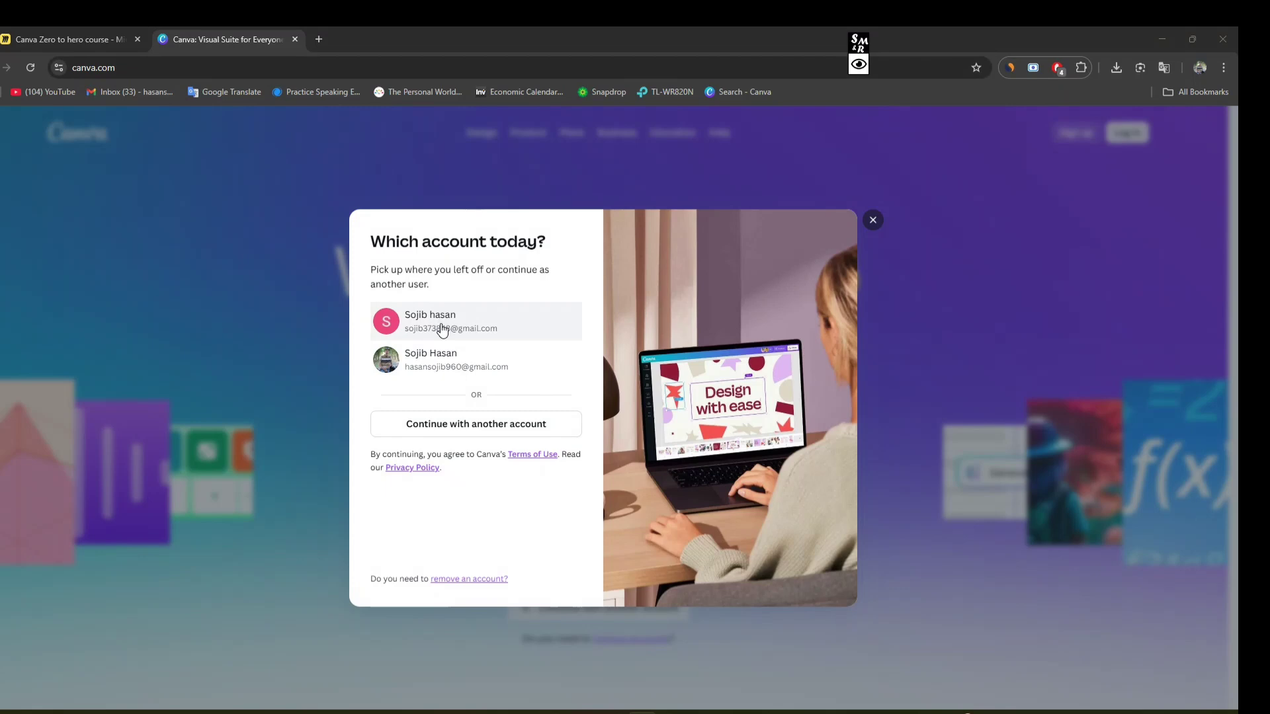
click(873, 222)
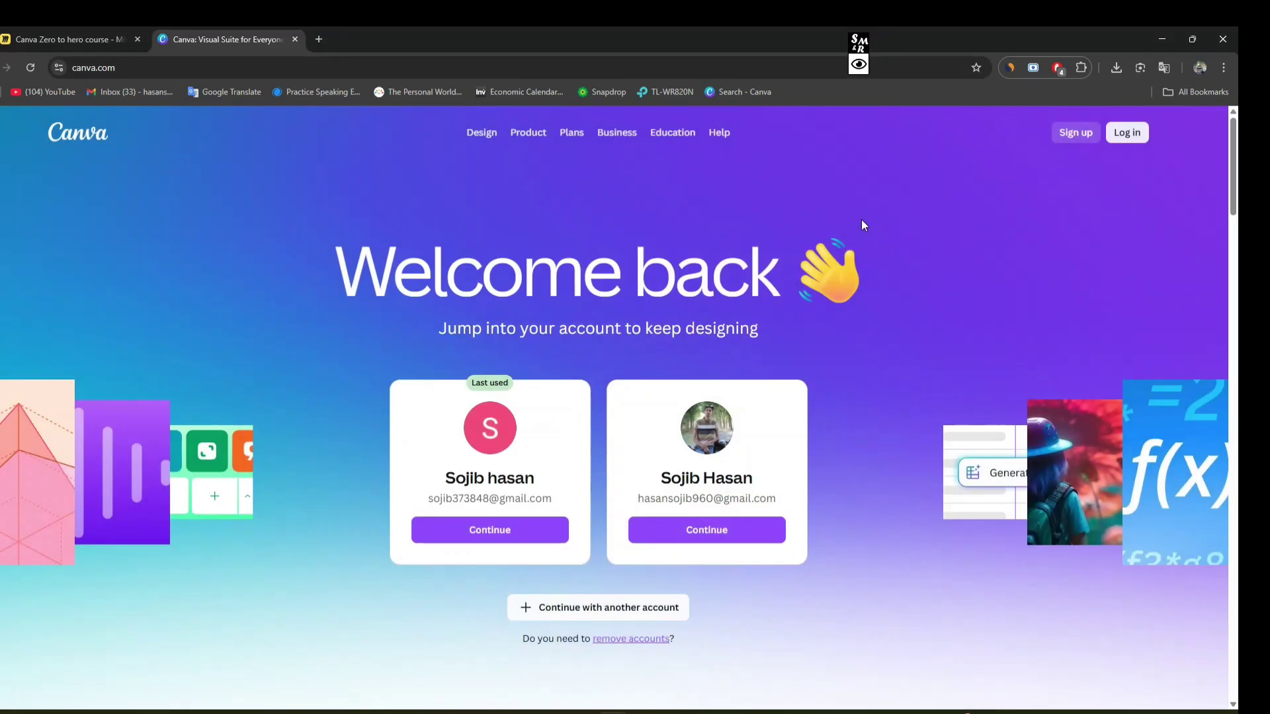
Log in to Canva with the first saved Google account and dismiss the Canva Pro trial offer.
click(1128, 132)
click(431, 329)
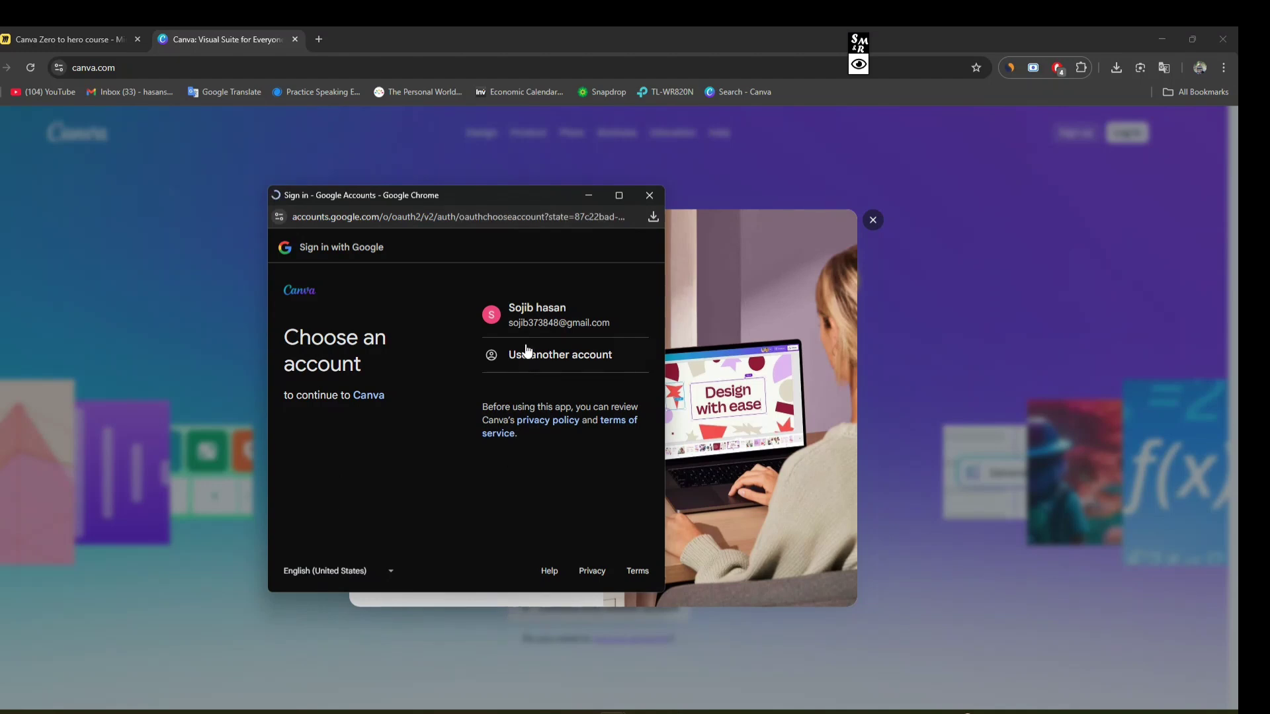
click(527, 325)
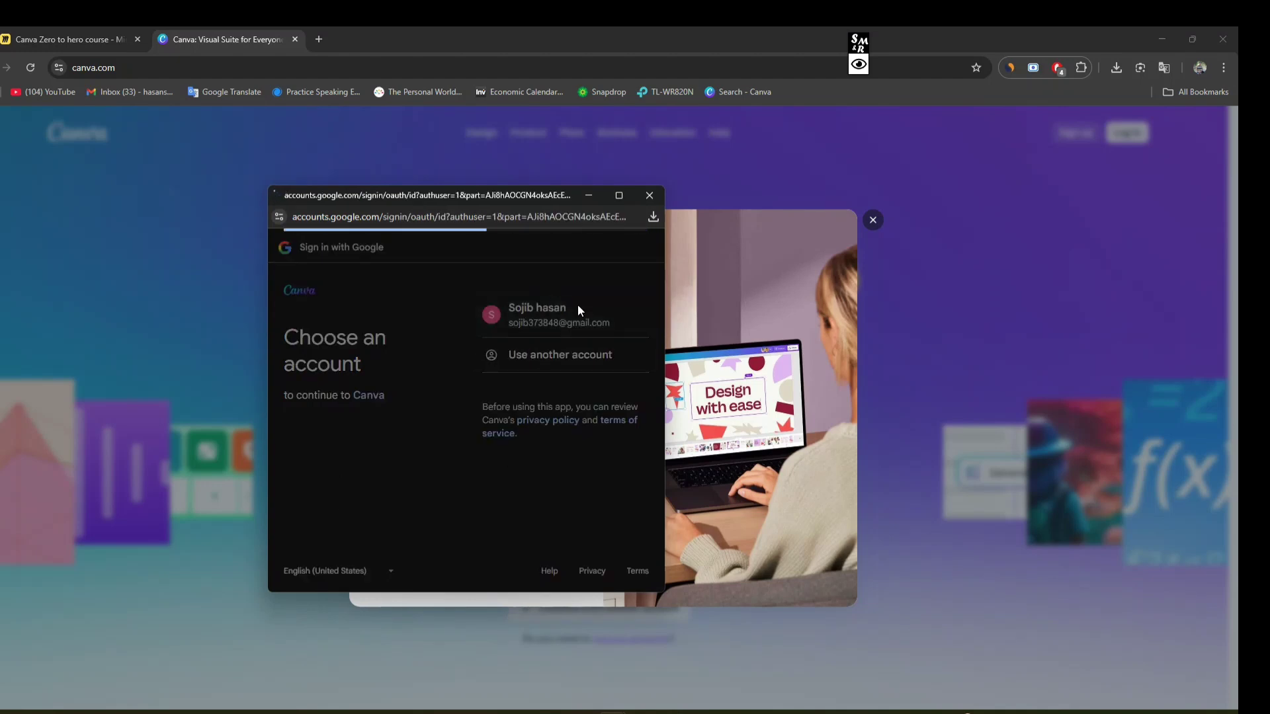
click(622, 450)
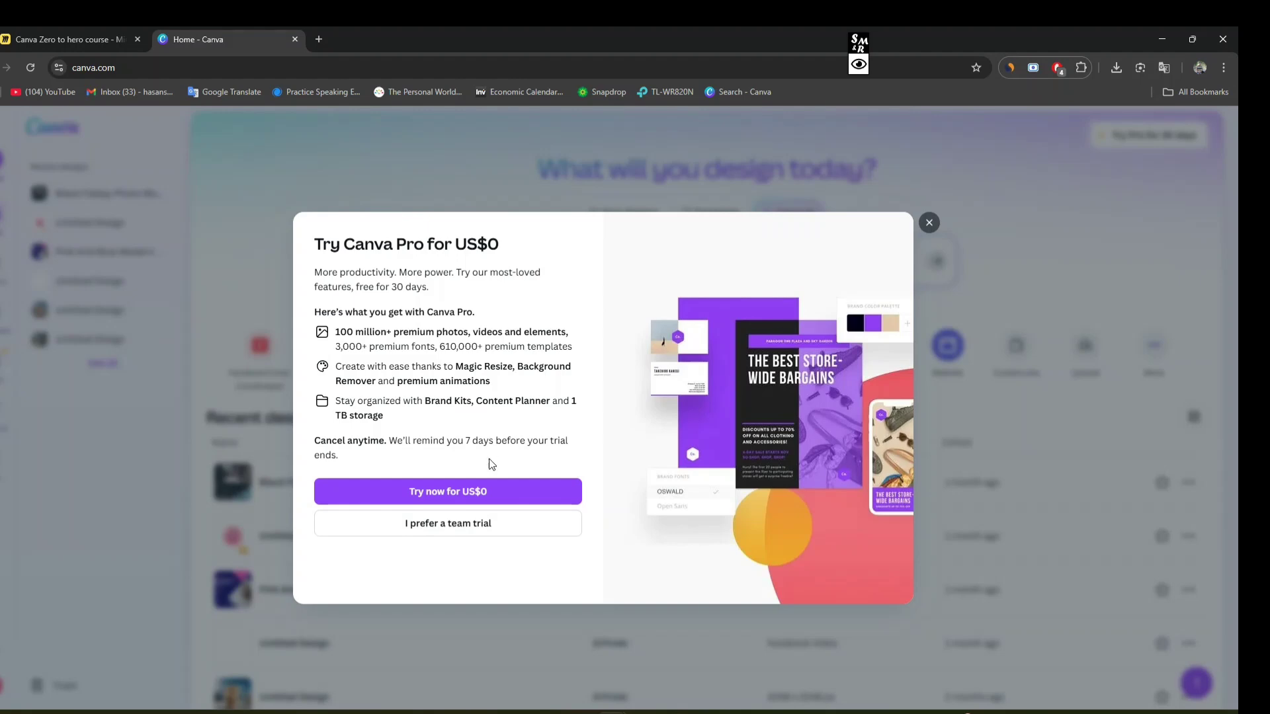
click(929, 223)
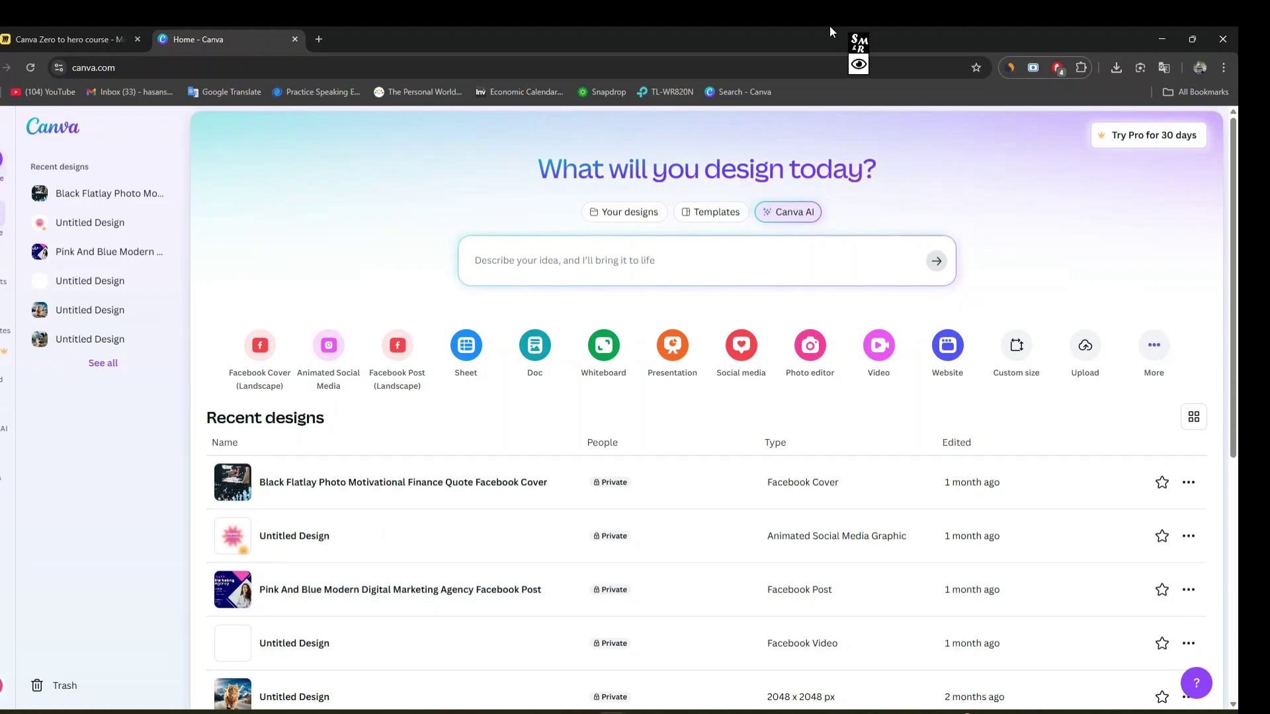
Outline the recent designs list with a screen-marker rectangle and erase it again.
click(858, 53)
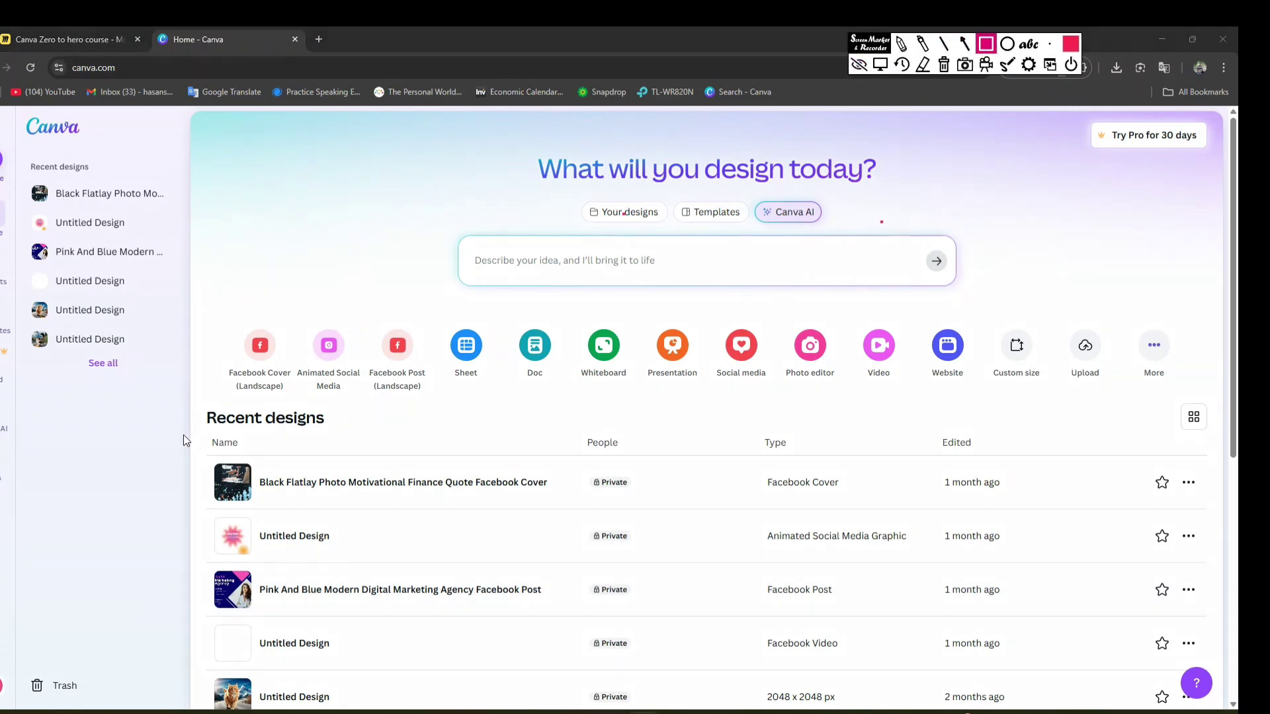
mouse_move(190, 434)
mouse_down()
mouse_move(550, 510)
mouse_move(1204, 697)
mouse_move(1217, 713)
mouse_up()
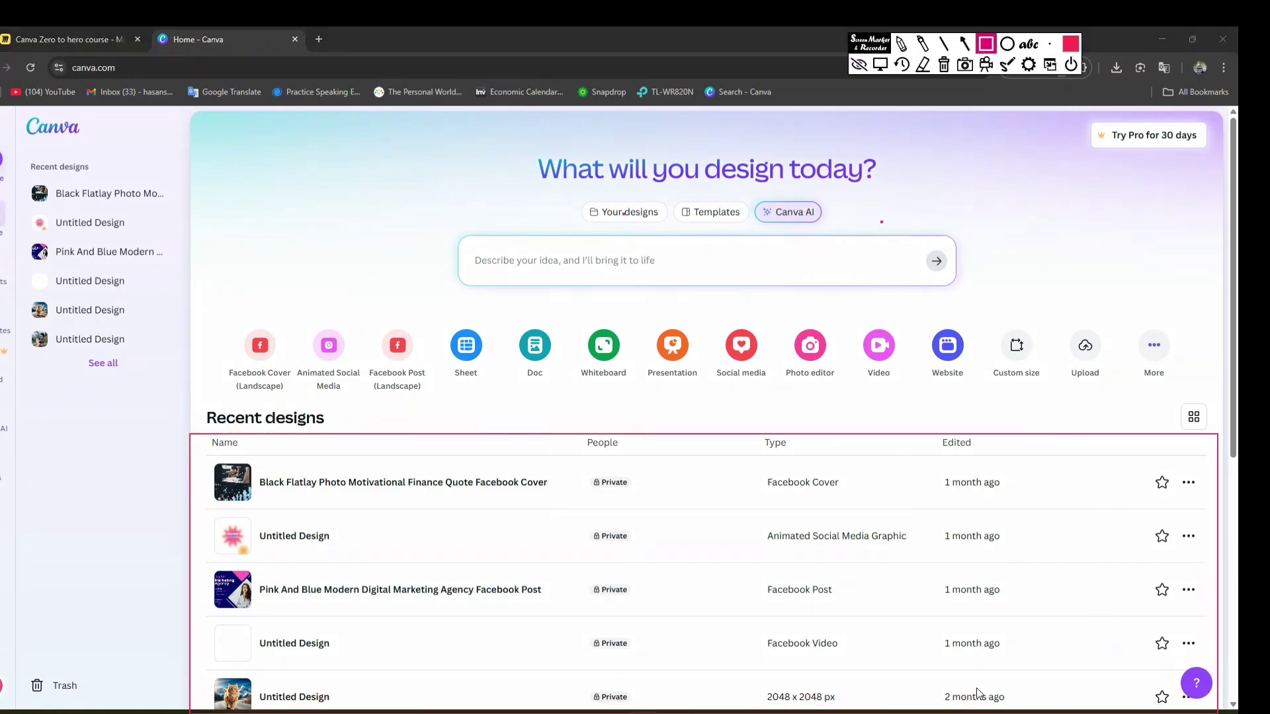
click(923, 64)
click(628, 553)
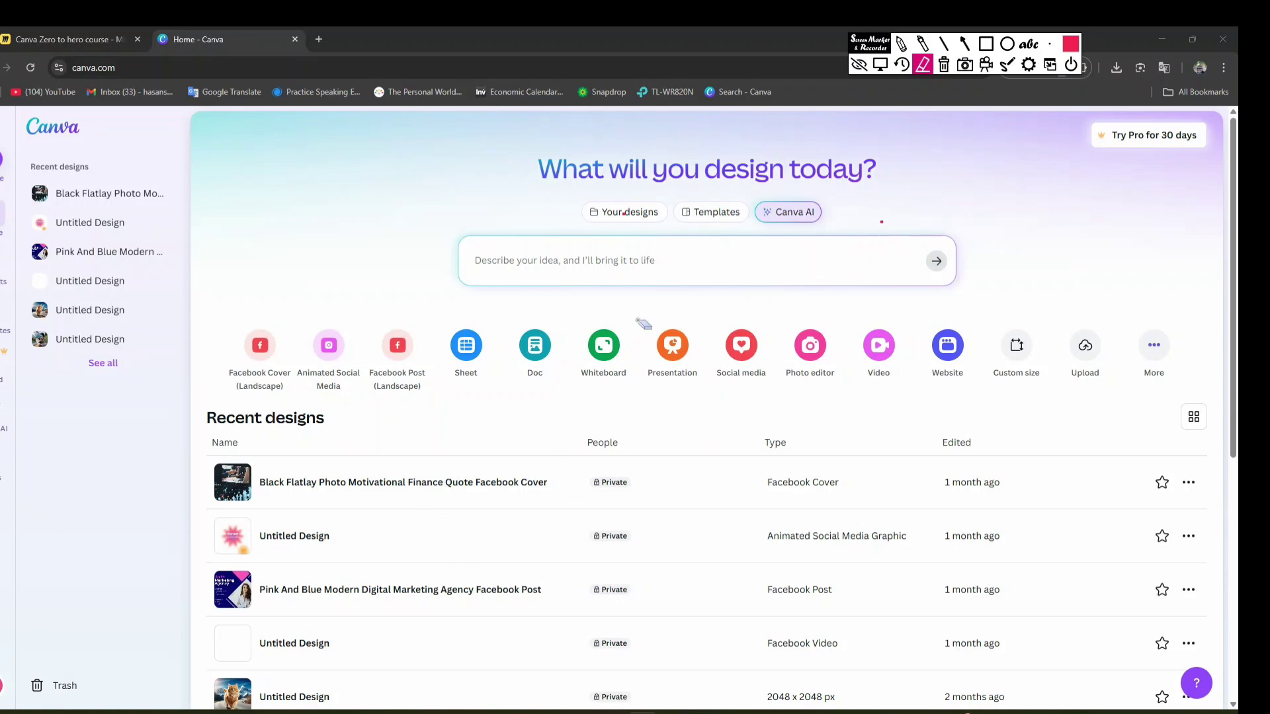
click(858, 64)
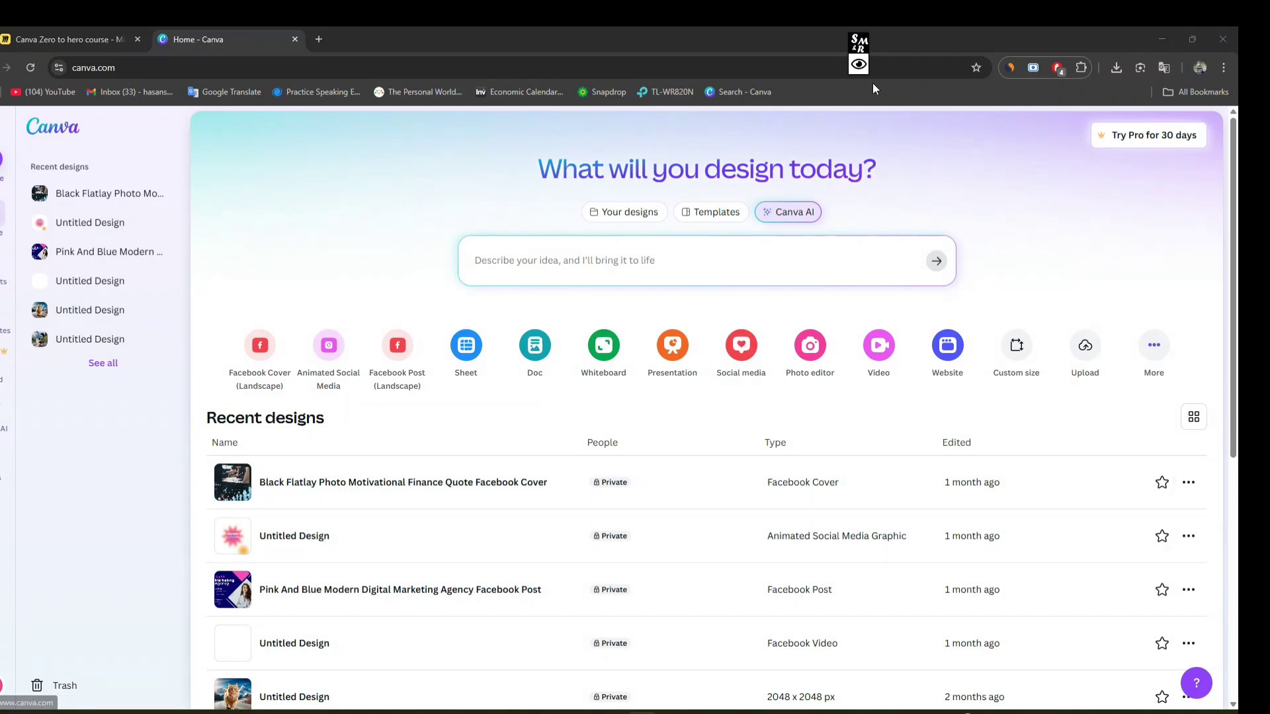
Mark the upper items of the side navigation with screen-marker rectangles and remove the marks.
click(858, 64)
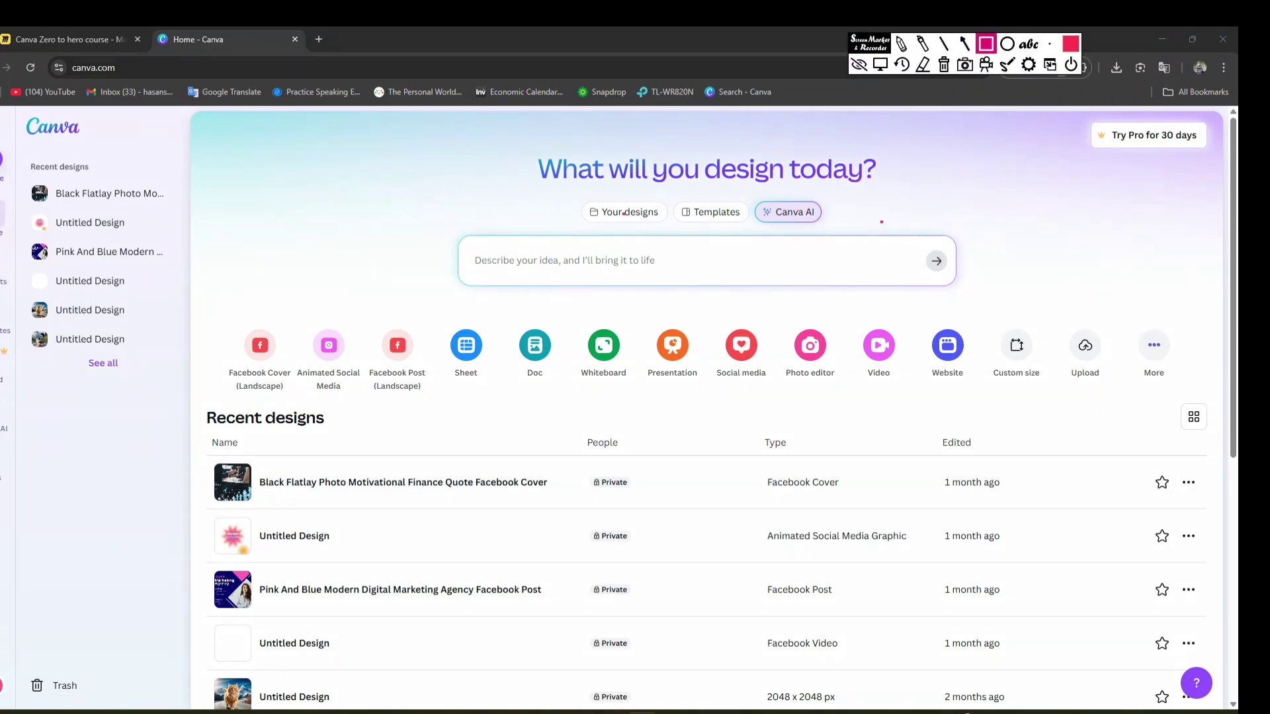
drag(3, 211, 16, 252)
drag(11, 141, 0, 187)
click(923, 64)
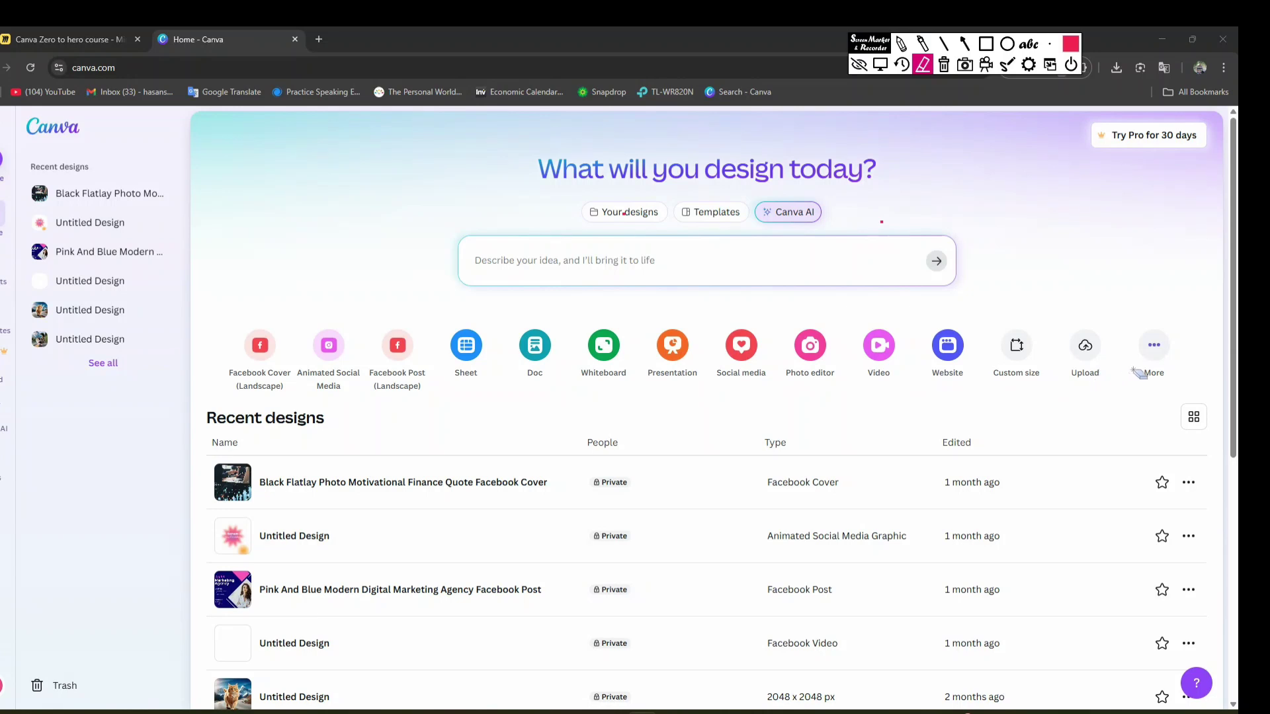
click(858, 64)
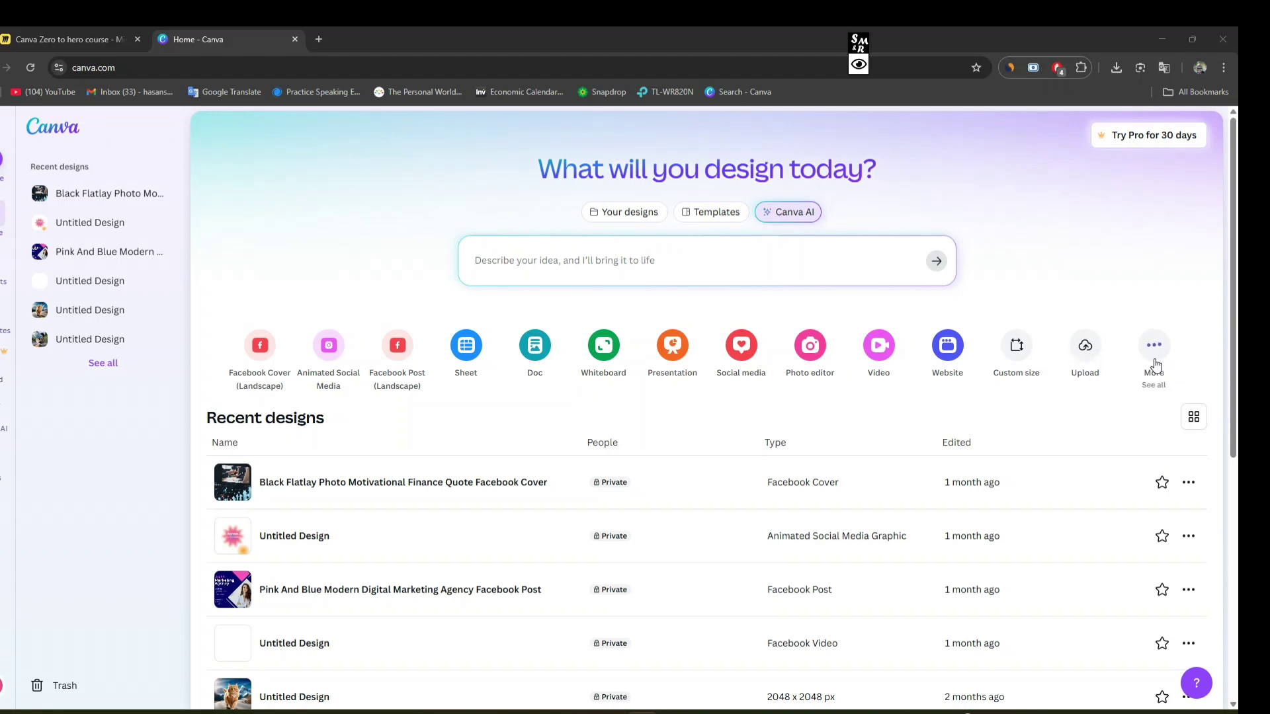
Browse the existing designs and images under Your designs.
click(641, 213)
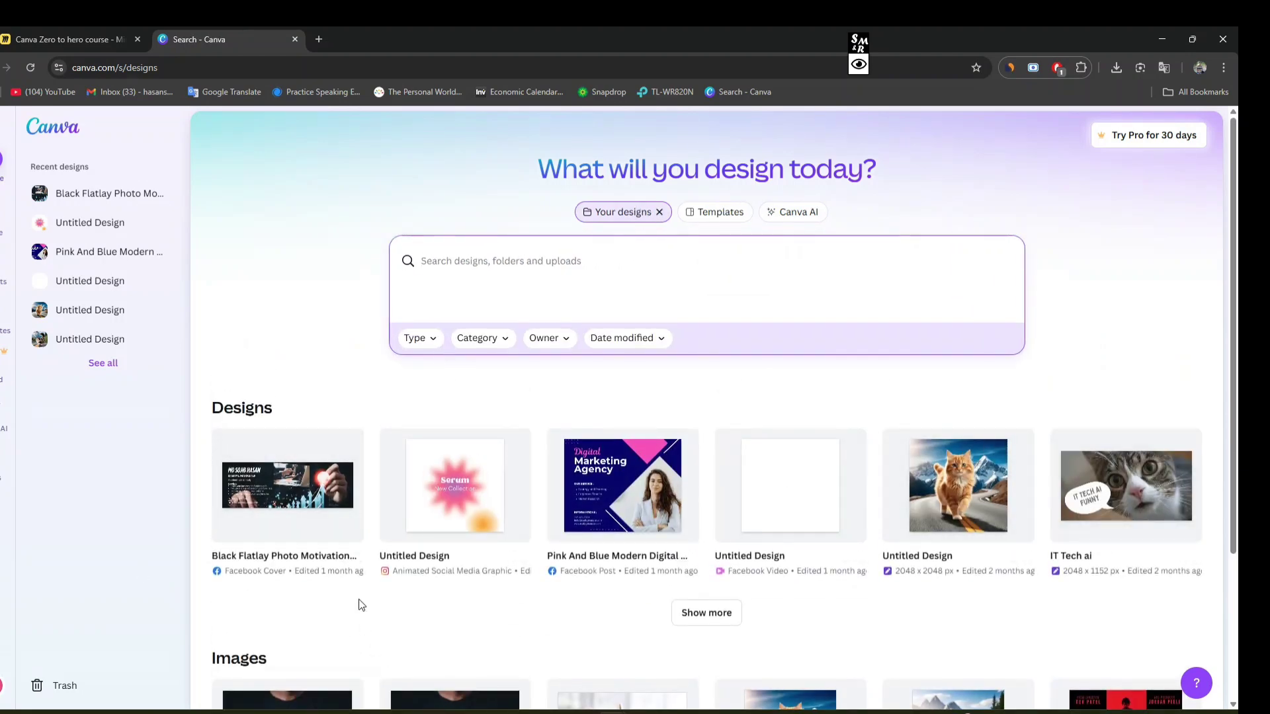
scroll(361, 606, down, 3)
scroll(255, 320, up, 3)
Switch to Templates and look through the suggested template gallery.
click(721, 210)
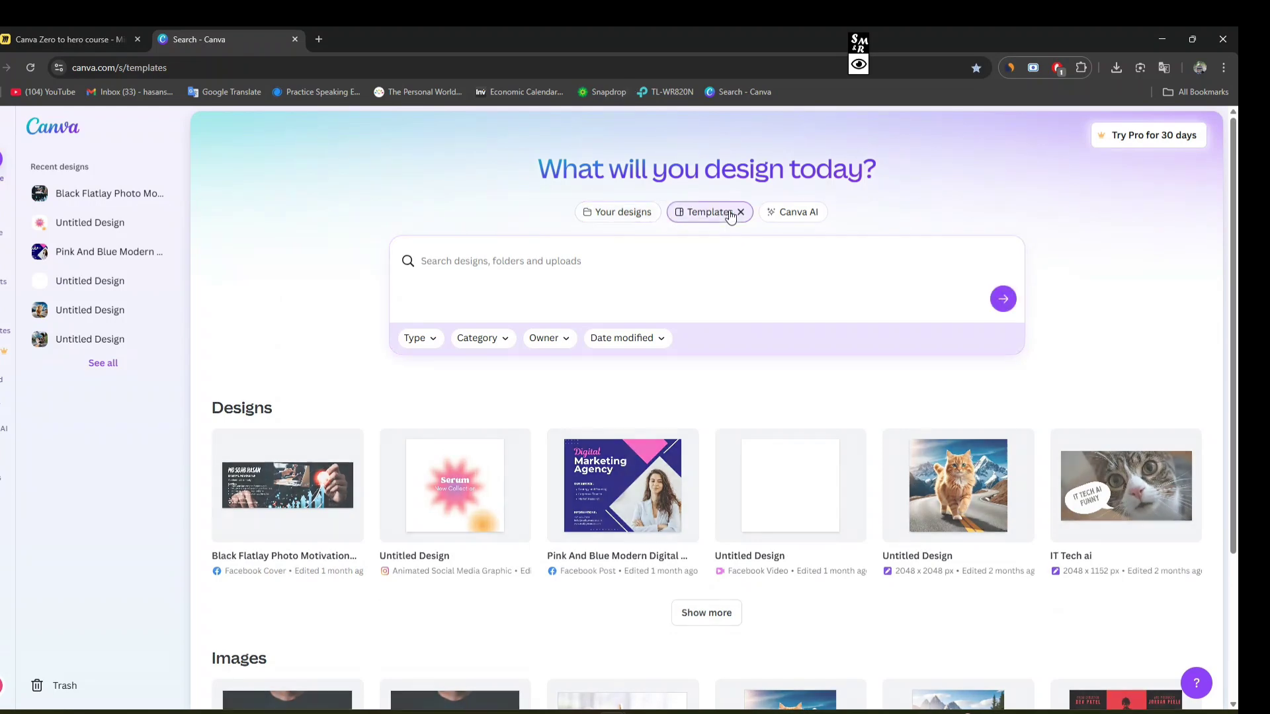
scroll(340, 448, down, 6)
scroll(357, 448, up, 5)
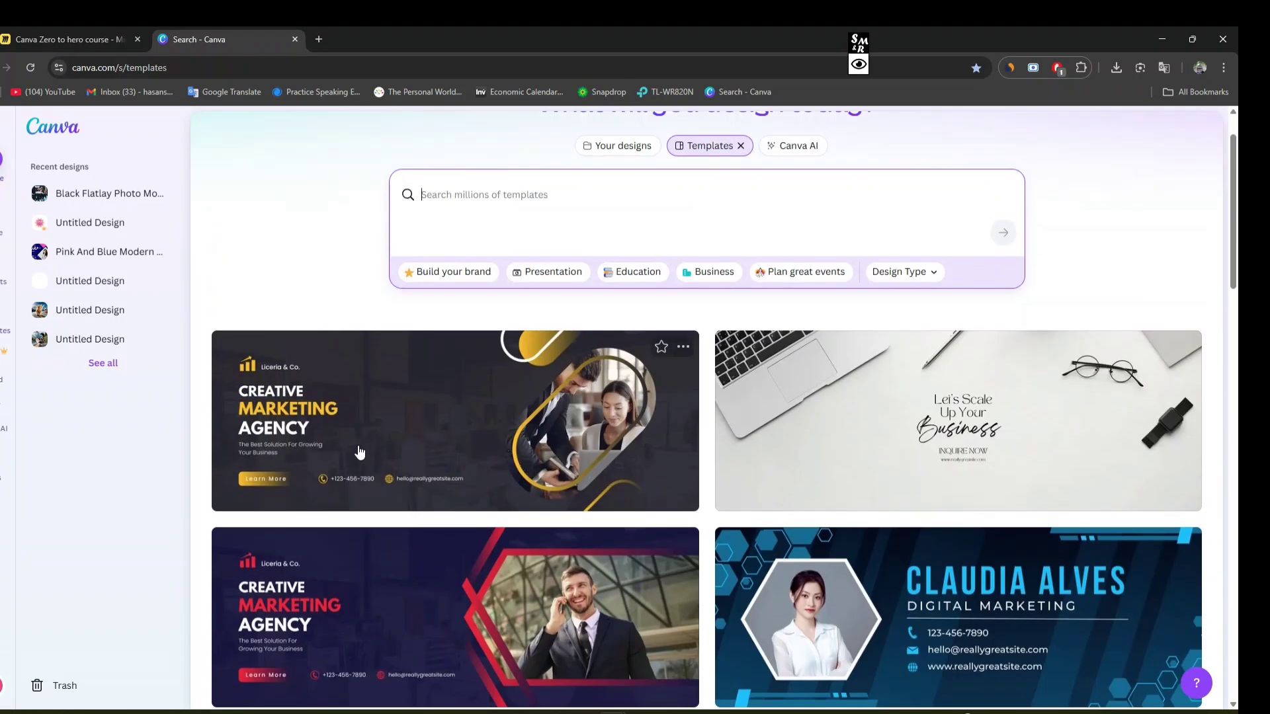
scroll(934, 462, down, 7)
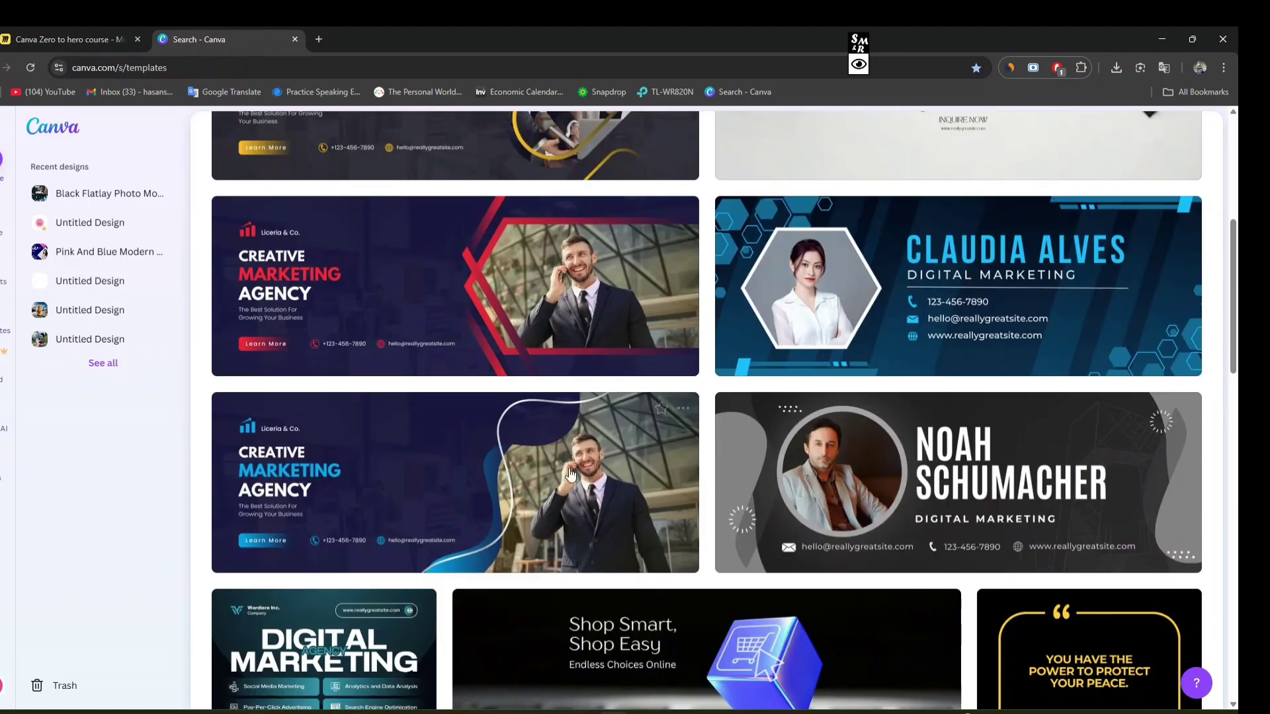
scroll(673, 644, down, 5)
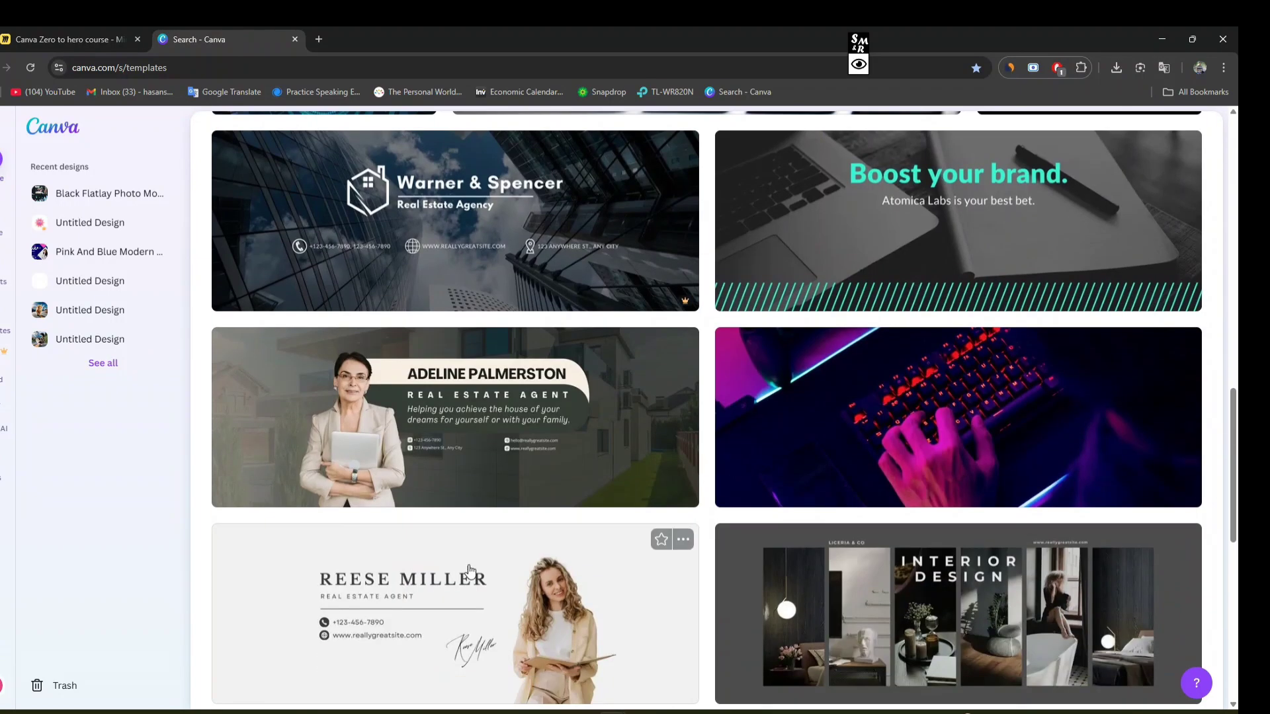
scroll(764, 297, up, 12)
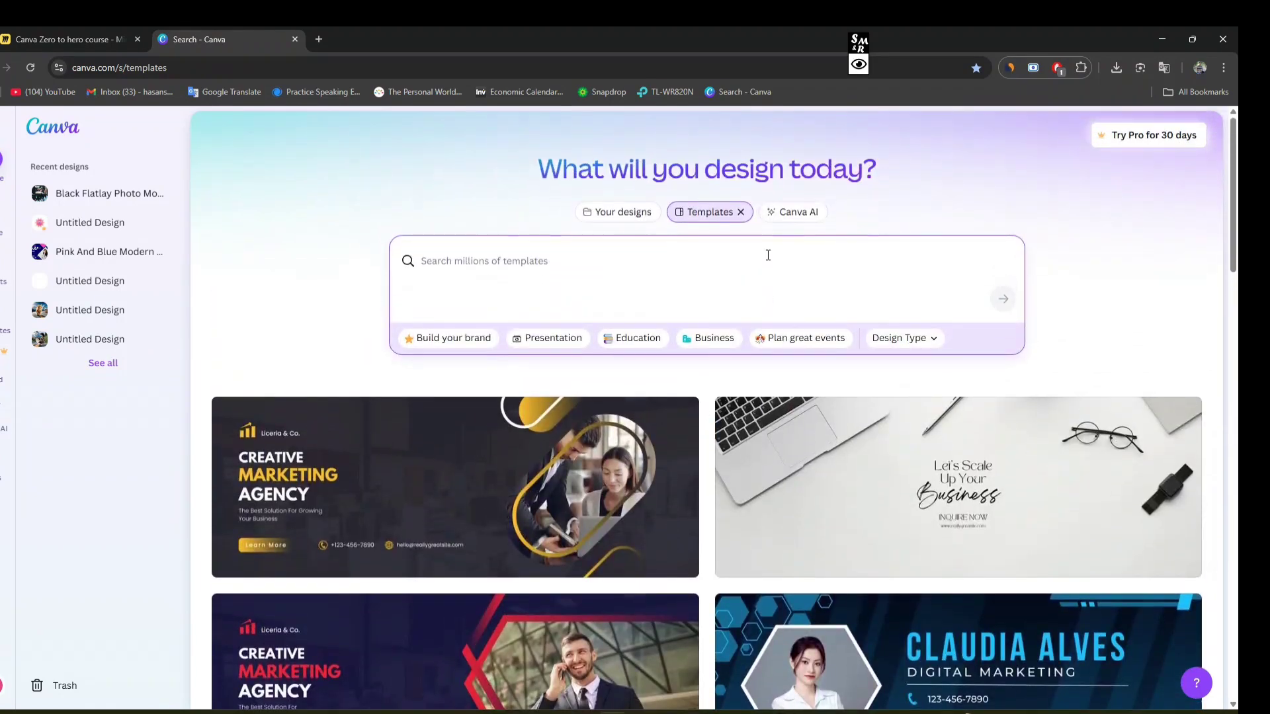
Switch to Canva AI and examine its prompt options, recent chats and example ideas.
click(791, 212)
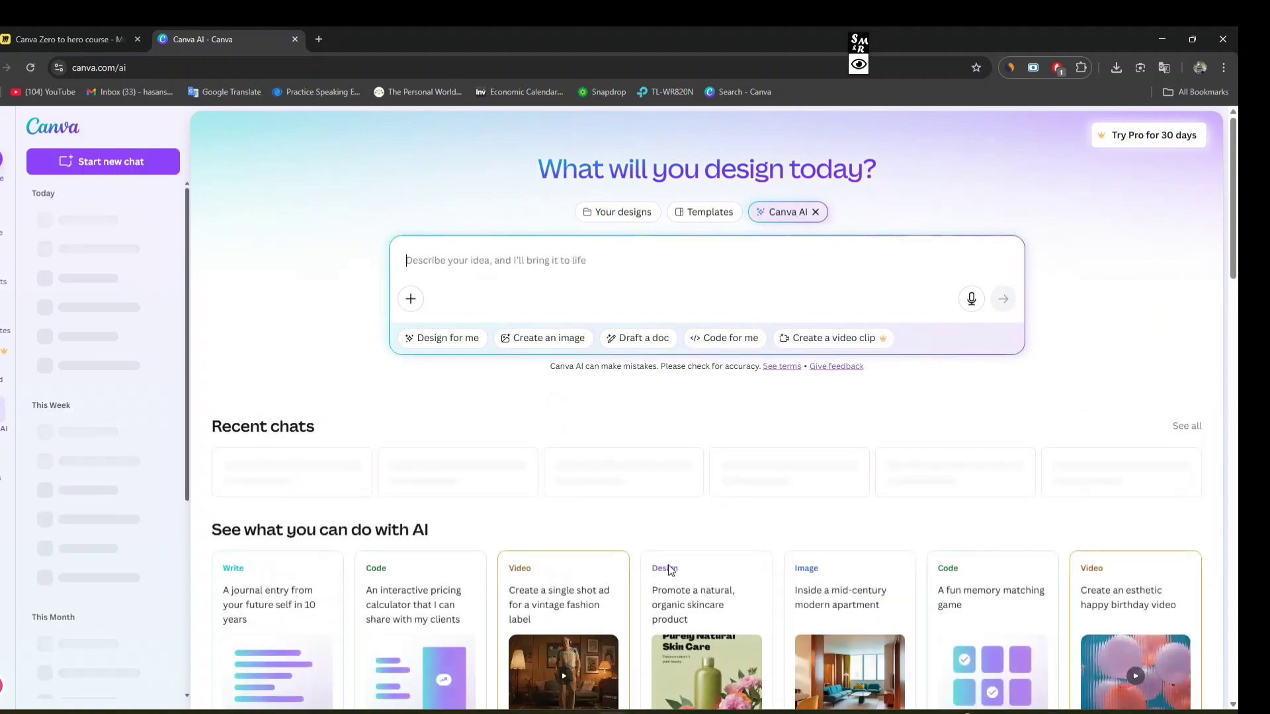
scroll(394, 605, down, 1)
scroll(394, 605, down, 4)
scroll(1091, 298, up, 4)
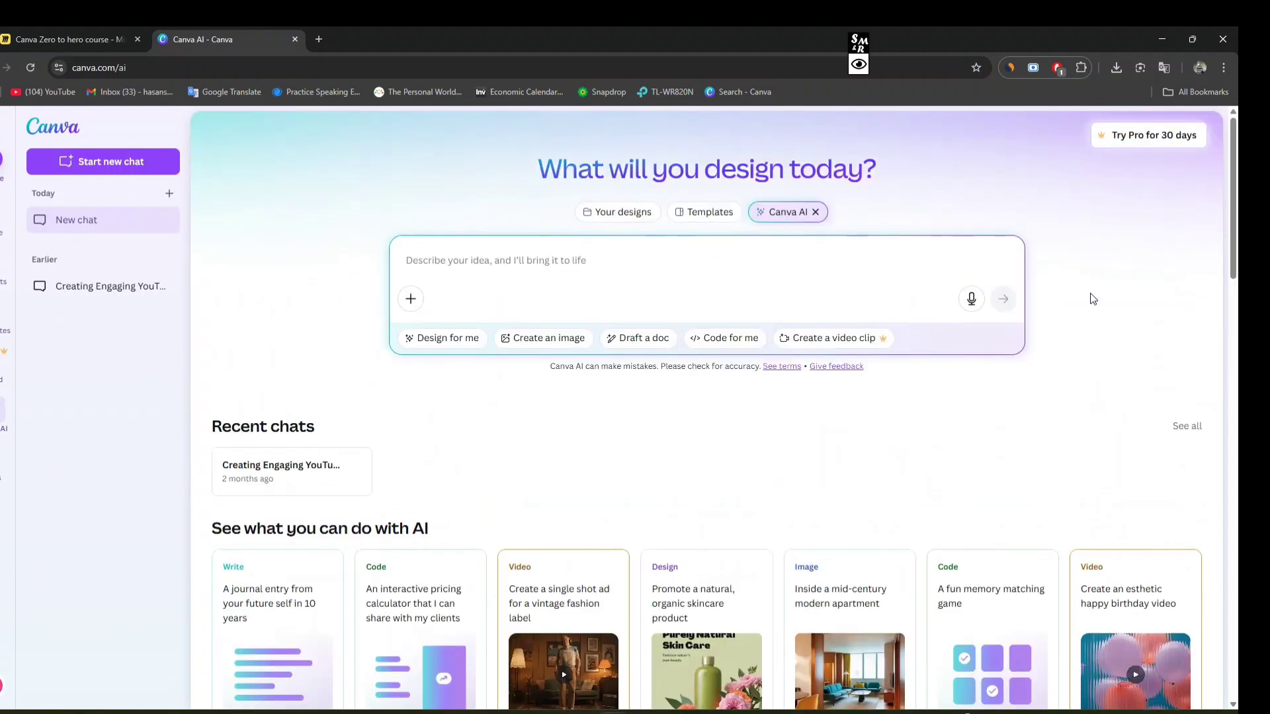
scroll(396, 501, down, 4)
scroll(582, 400, down, 1)
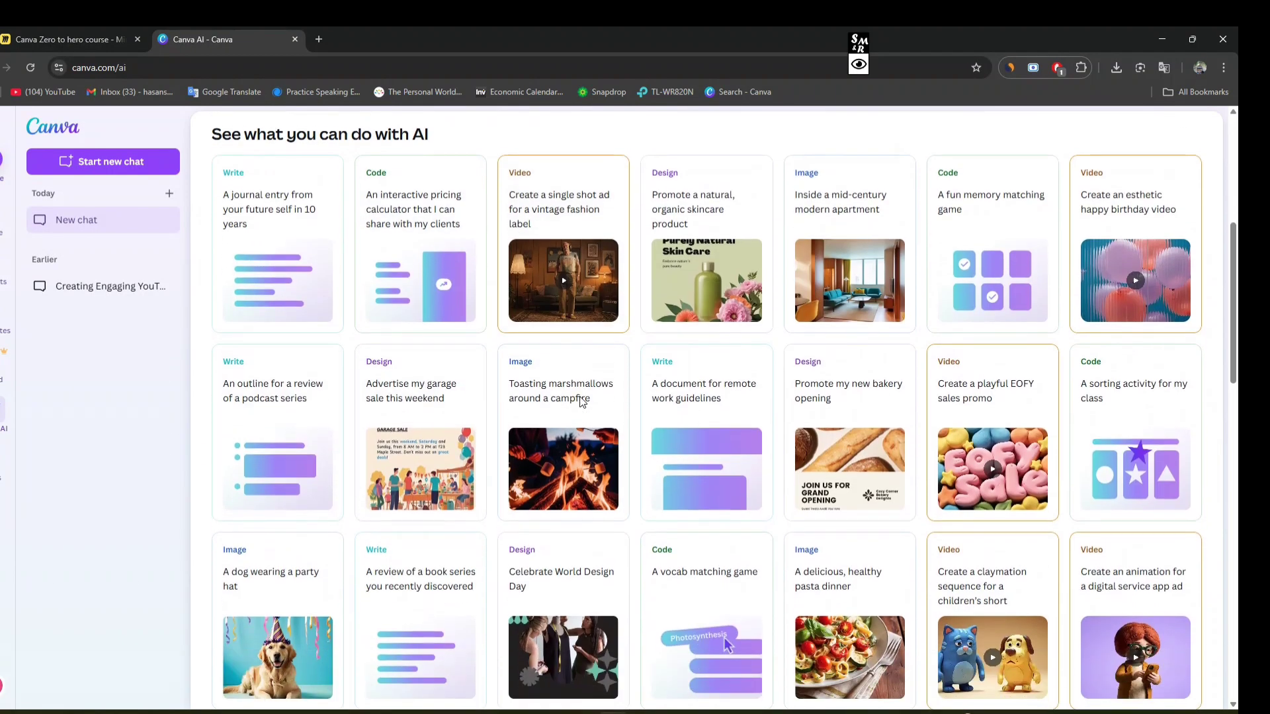
scroll(454, 342, up, 6)
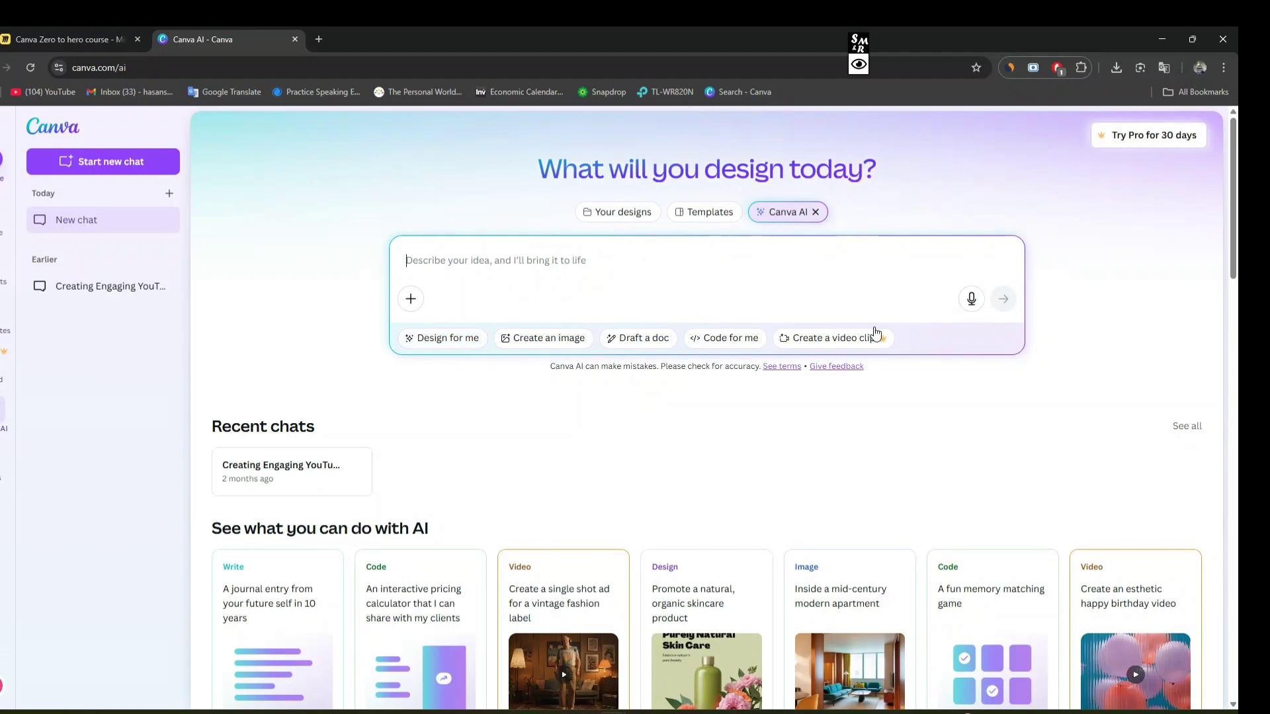
click(1077, 261)
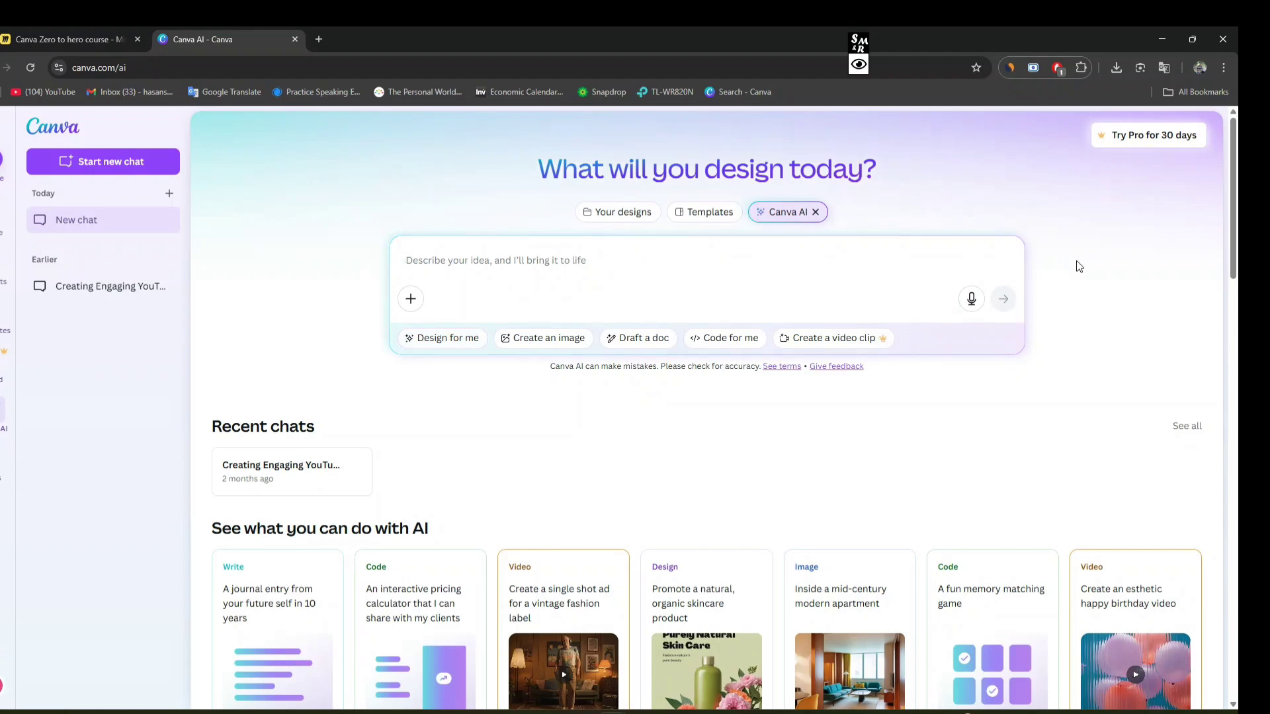
Return to Templates and examine the template gallery, including the designs marked Pro.
click(706, 212)
scroll(677, 381, down, 5)
scroll(677, 380, down, 10)
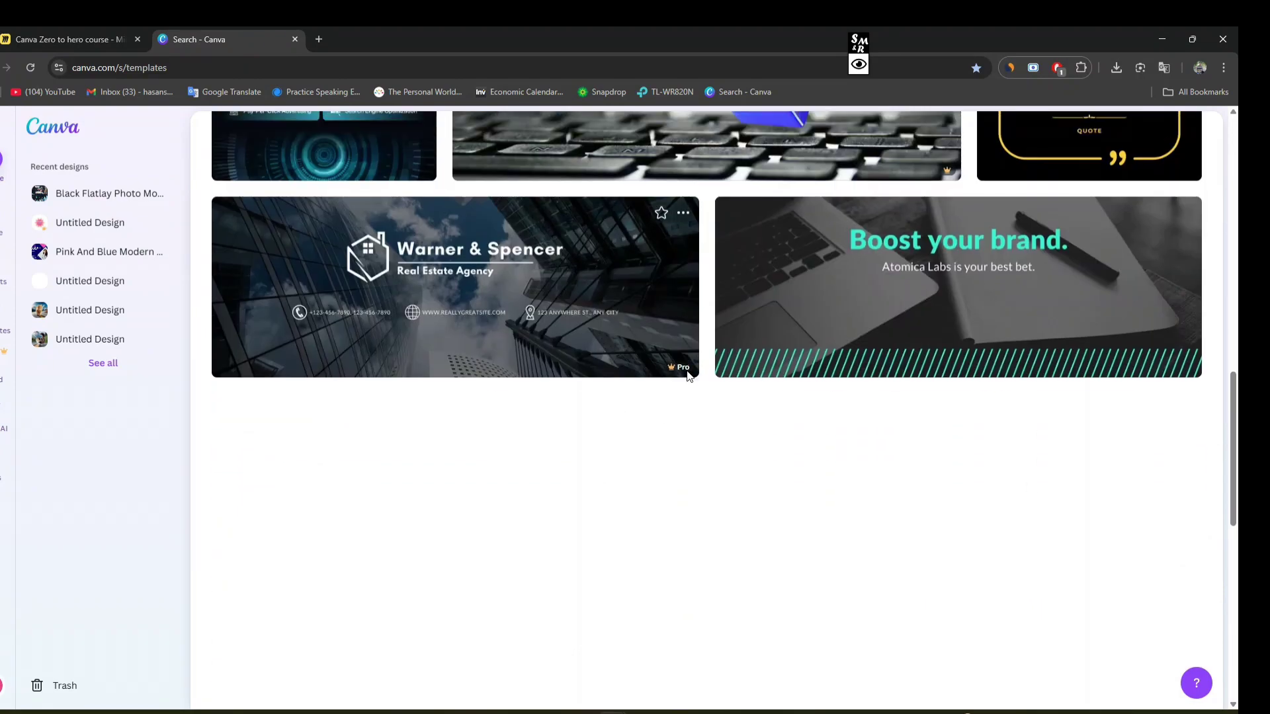
scroll(687, 370, up, 7)
scroll(669, 537, down, 5)
scroll(715, 380, up, 10)
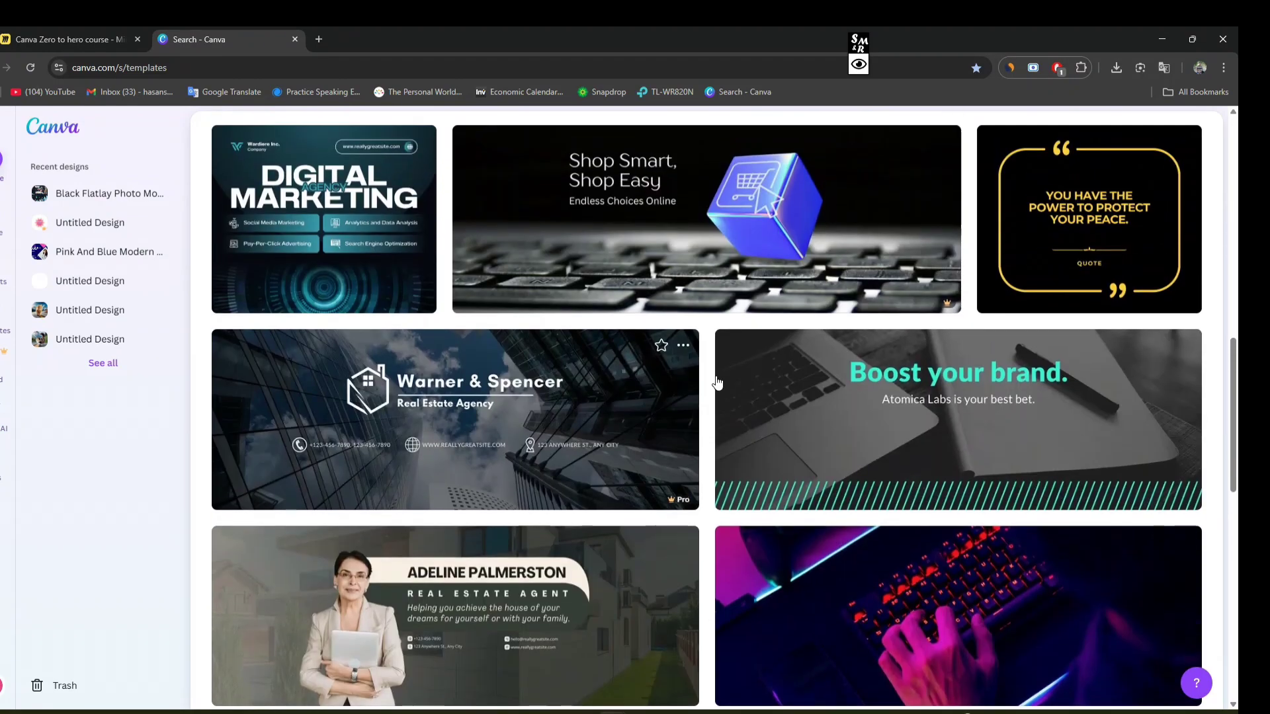
scroll(760, 411, up, 2)
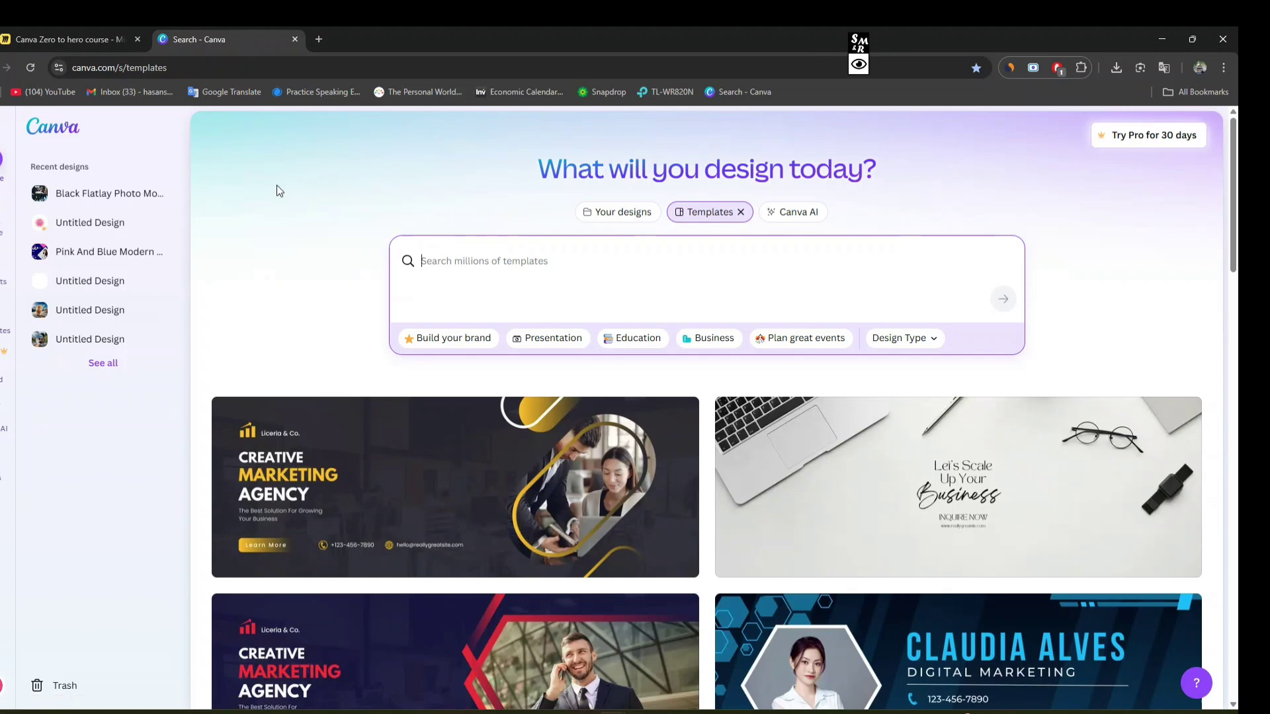
Return to the home page and open the Projects page with its recent designs.
click(10, 218)
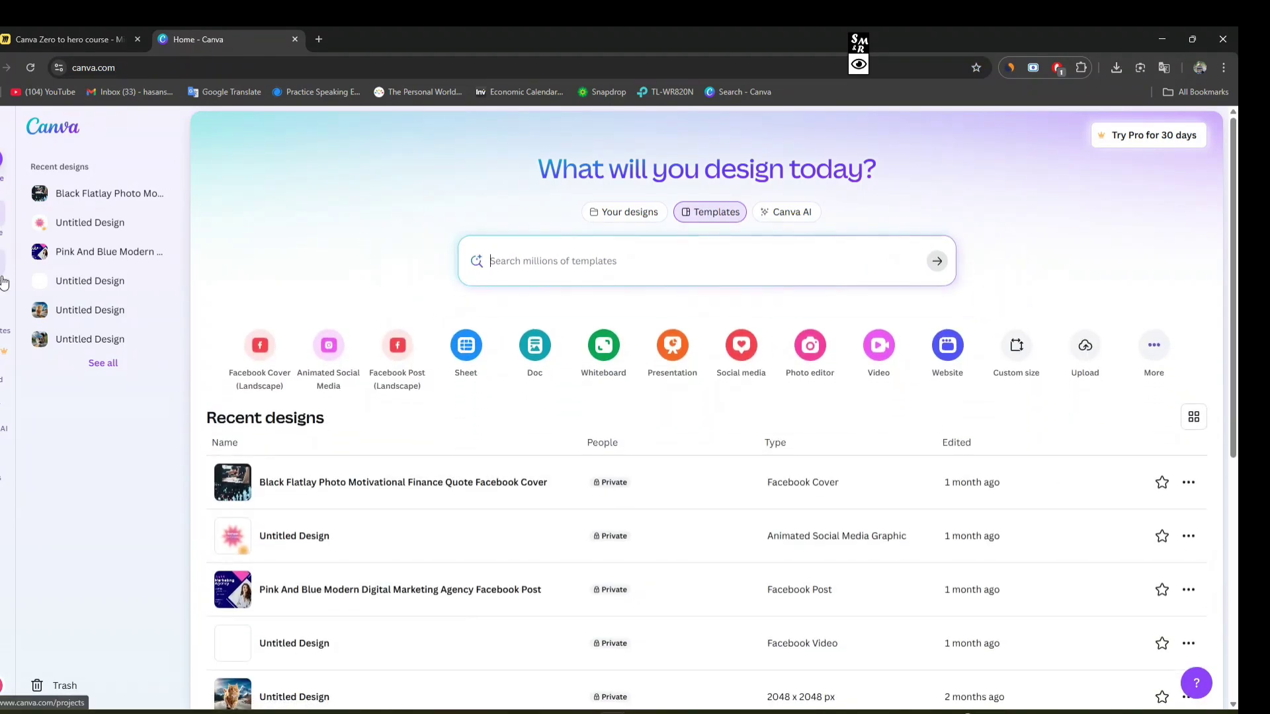
click(3, 262)
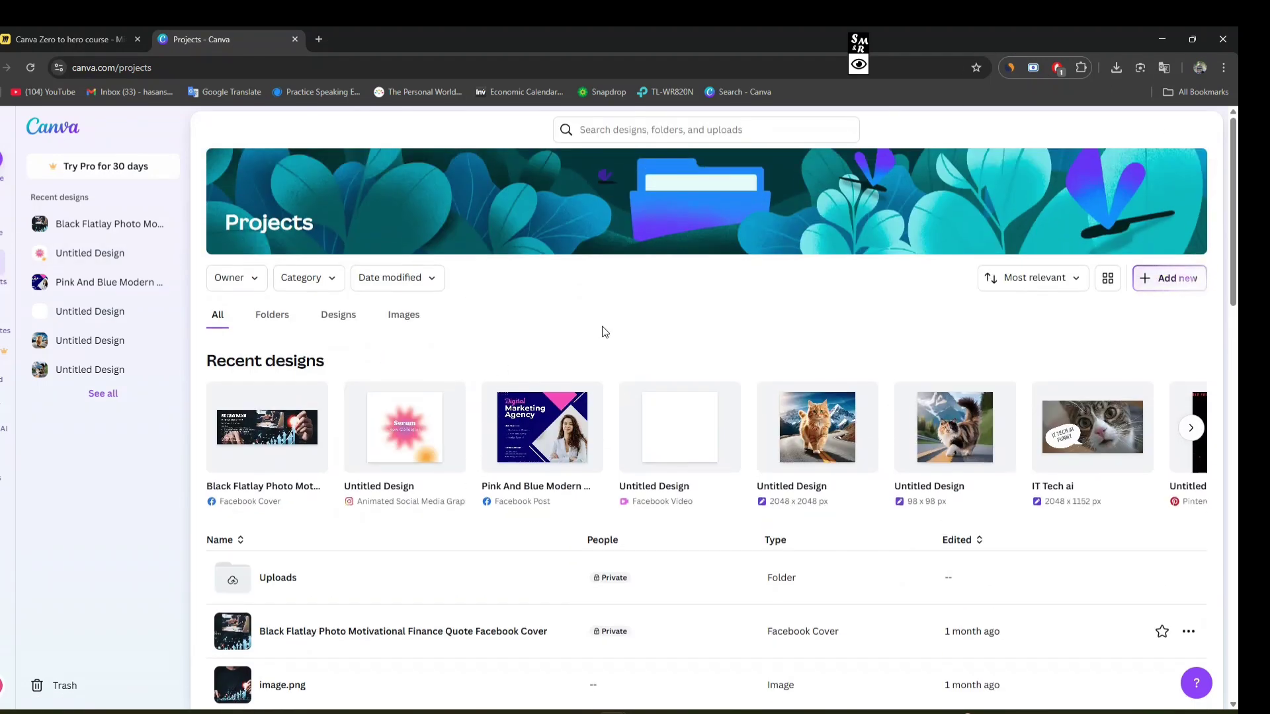
Open the Templates page and browse the templates in its Logo category.
click(2, 324)
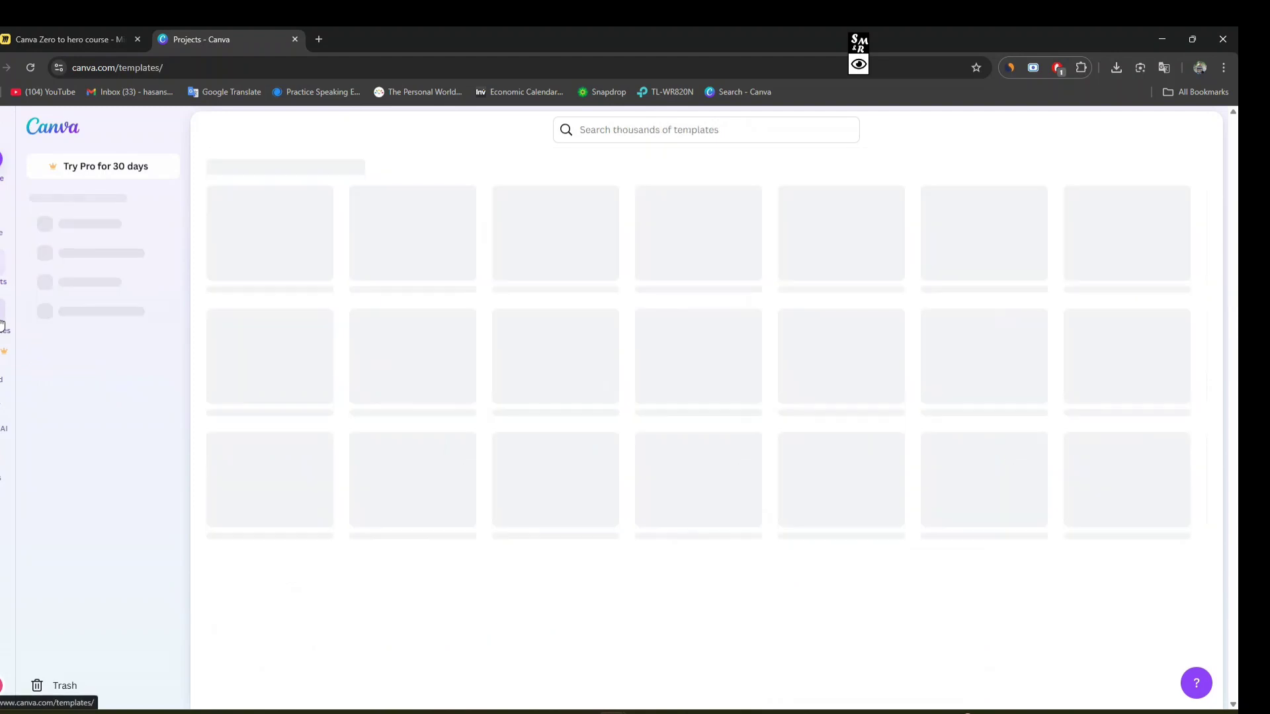
scroll(761, 264, down, 4)
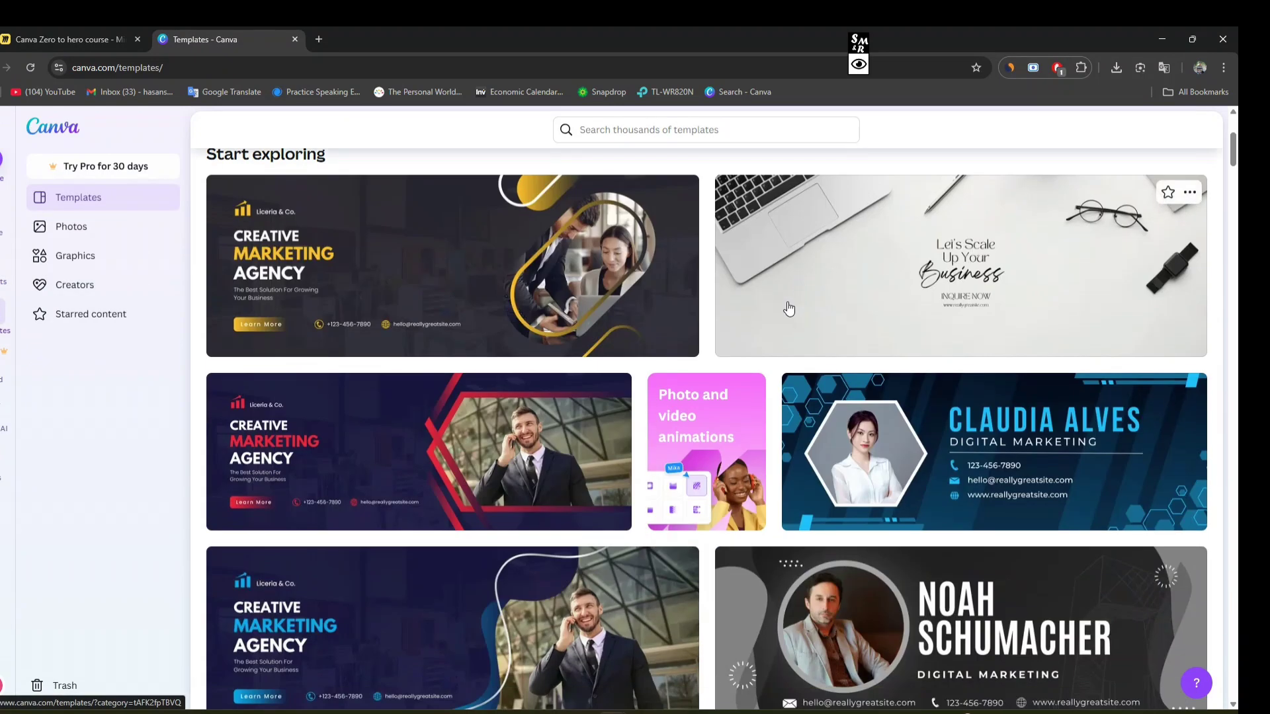
scroll(510, 488, up, 4)
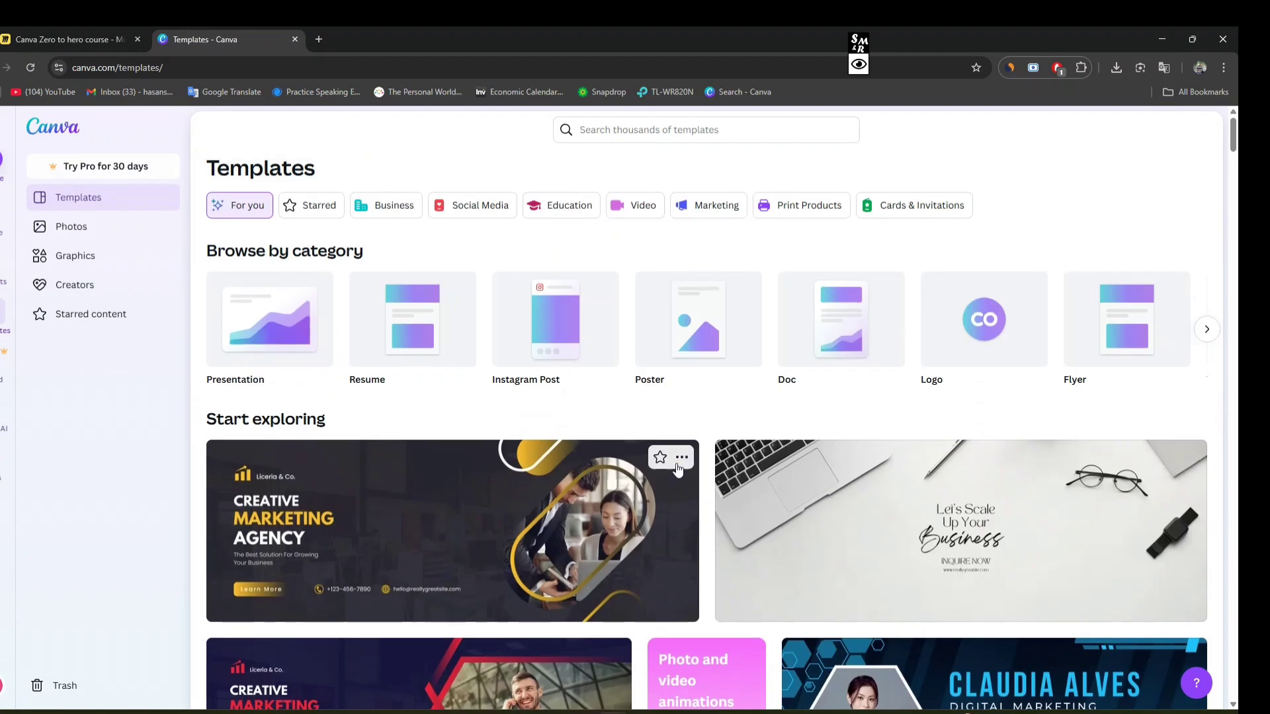
click(986, 354)
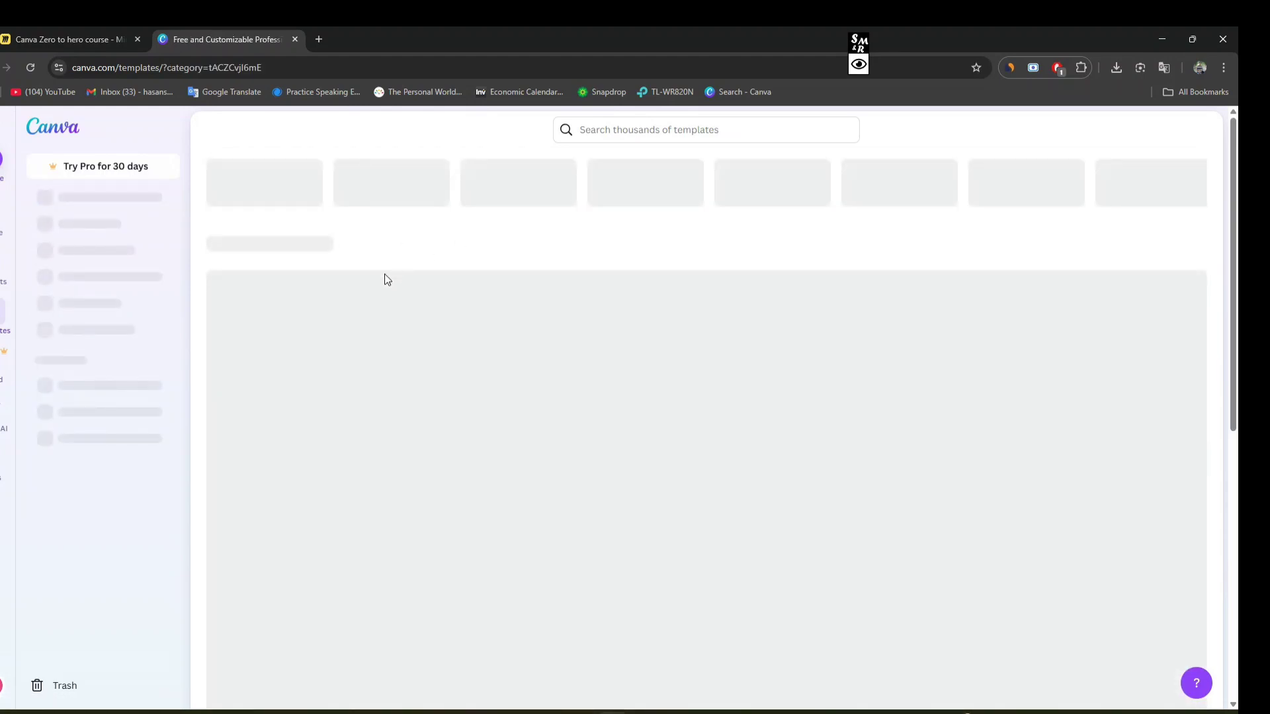
scroll(954, 324, down, 10)
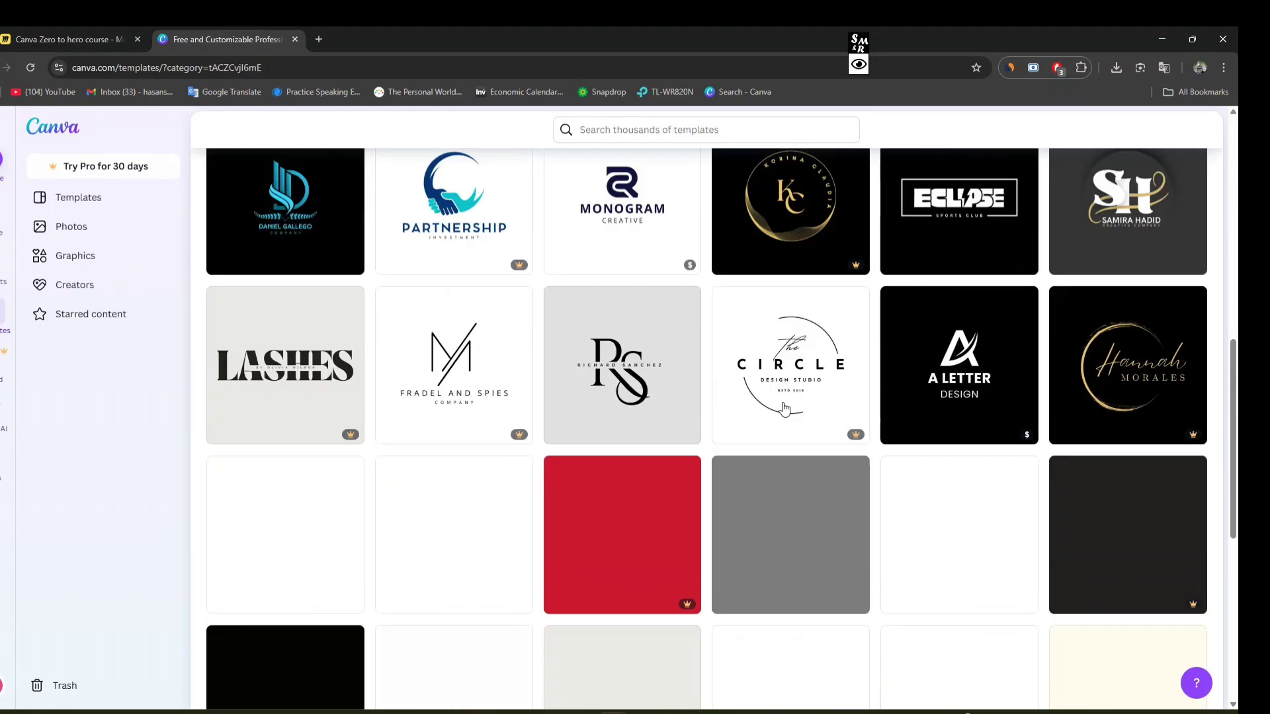
scroll(576, 544, up, 10)
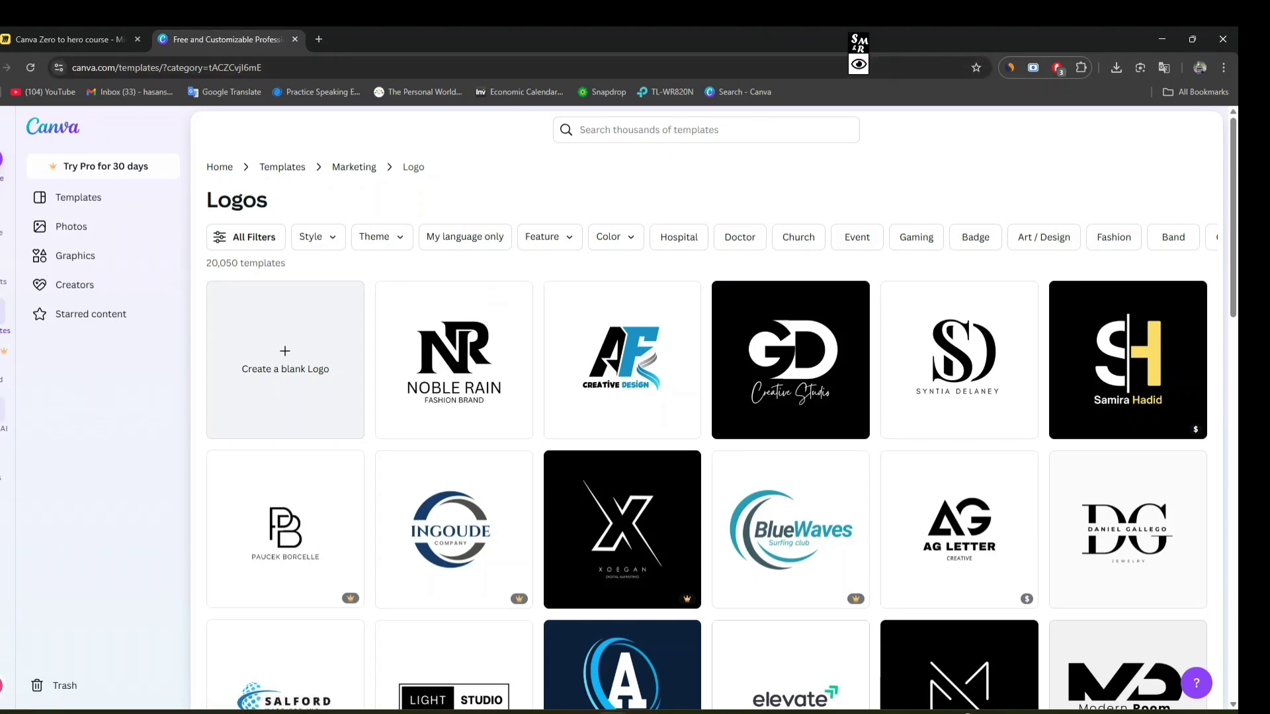
Open the Canva AI page and look through its prompt area, recent chats and example ideas.
click(2, 414)
scroll(845, 589, down, 8)
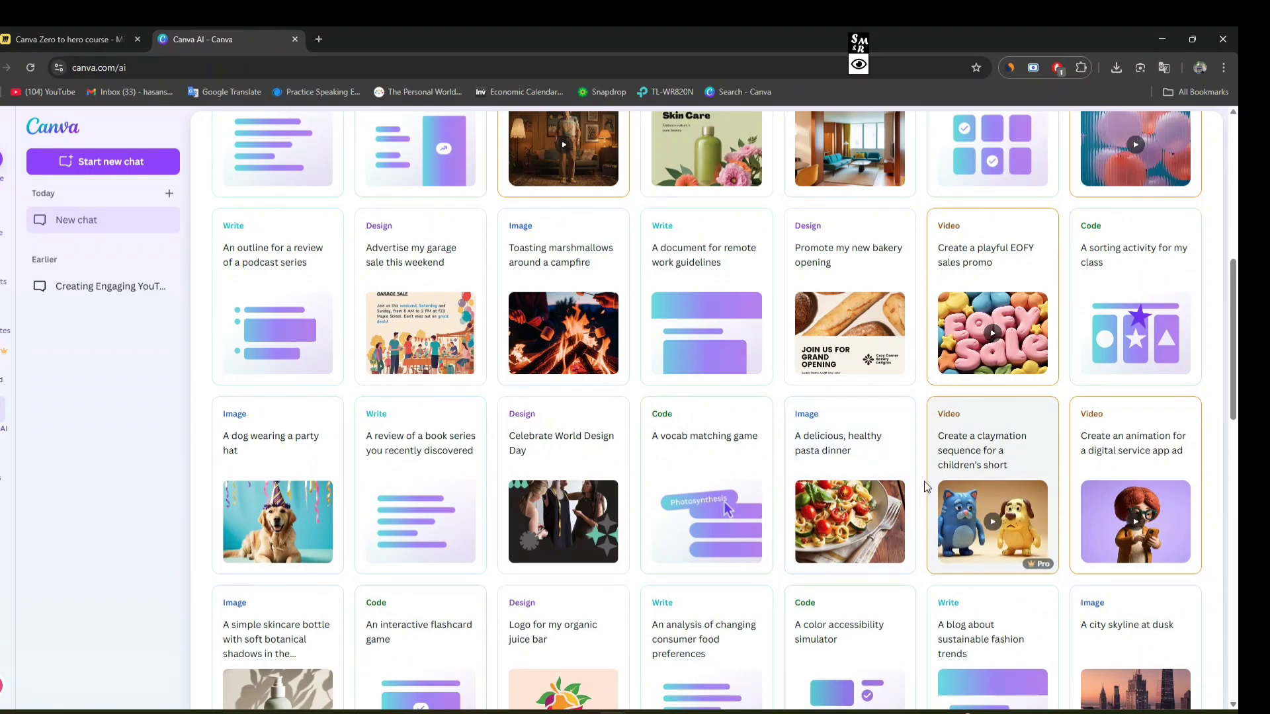
scroll(924, 485, up, 8)
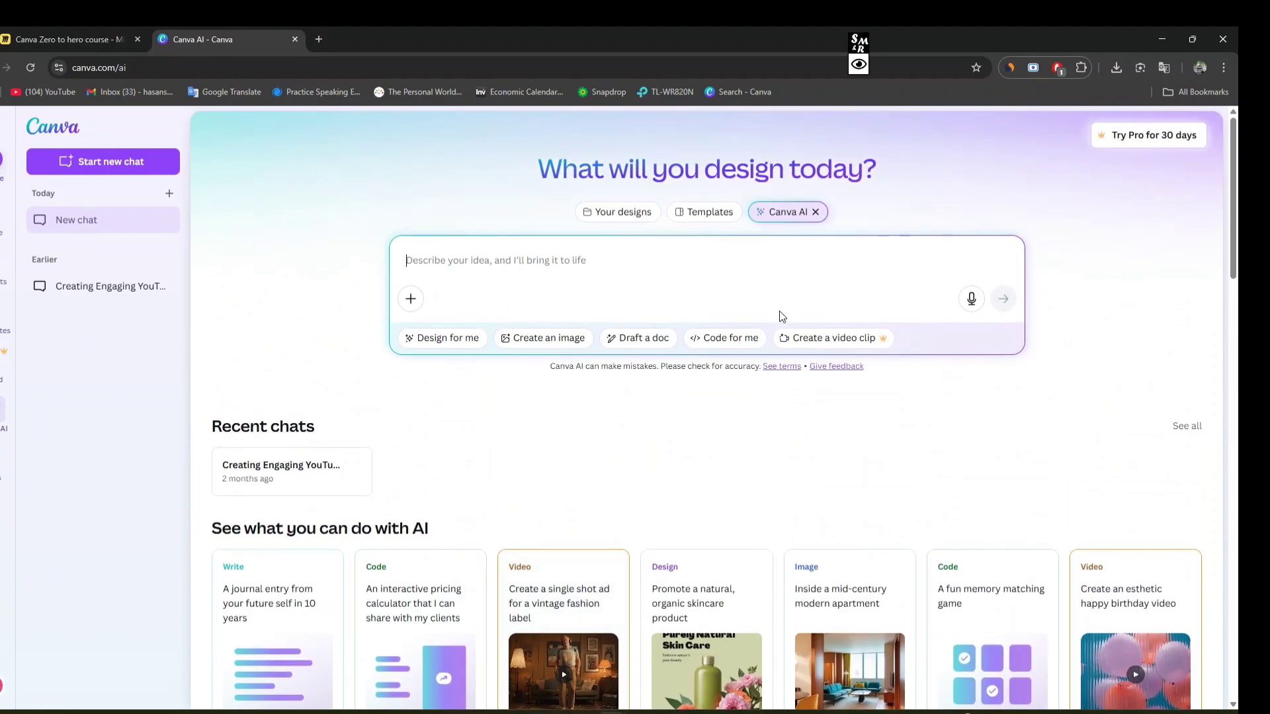
scroll(855, 352, down, 9)
scroll(760, 238, up, 9)
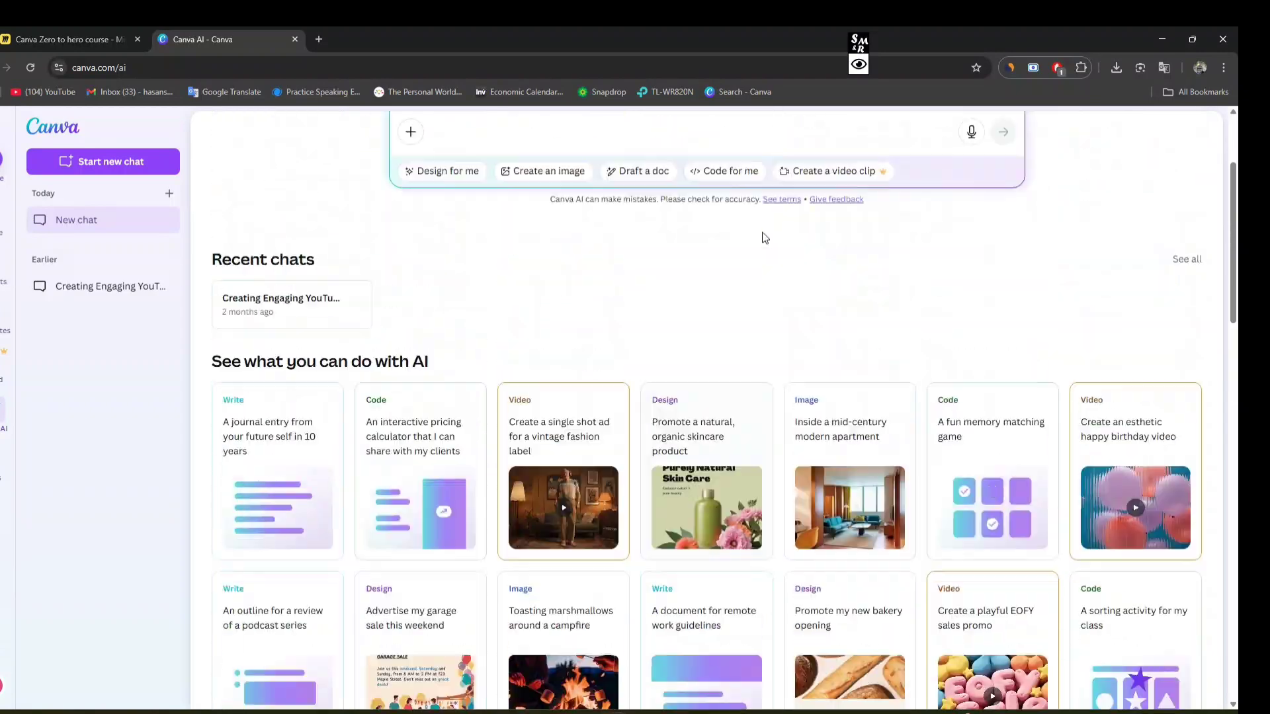
click(765, 238)
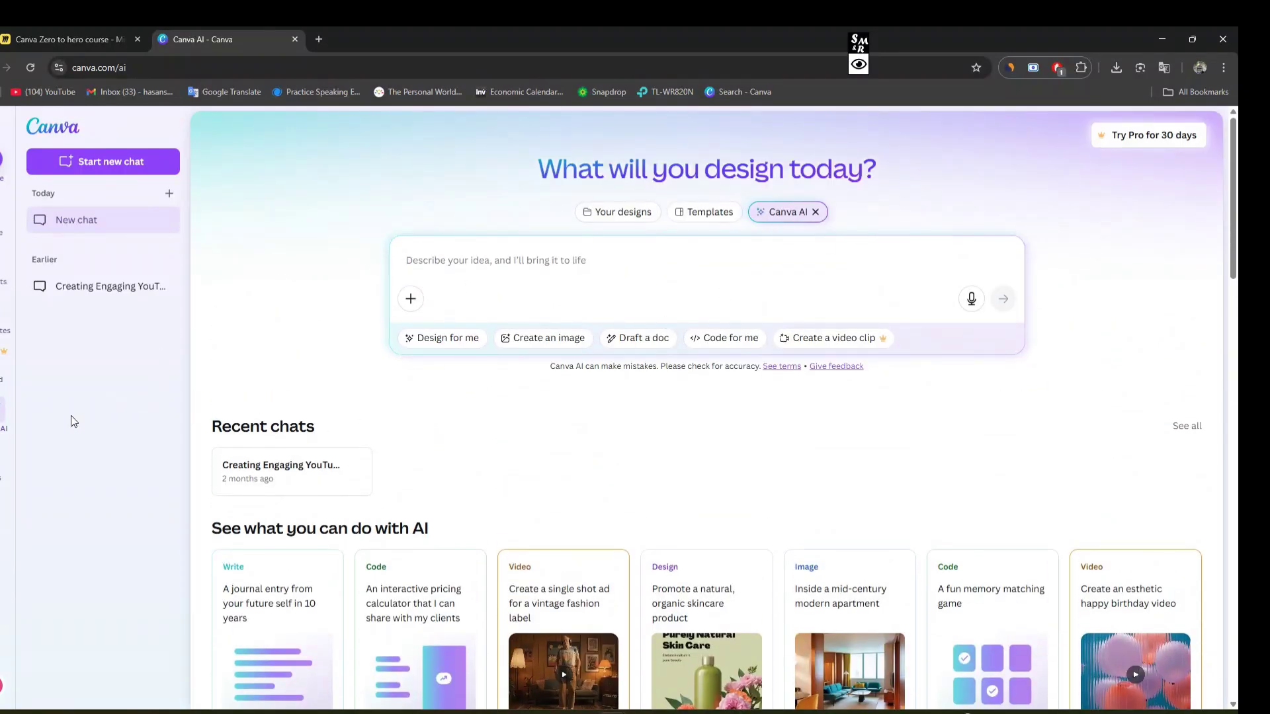
View the page of all available apps and open the Trash folder.
click(25, 467)
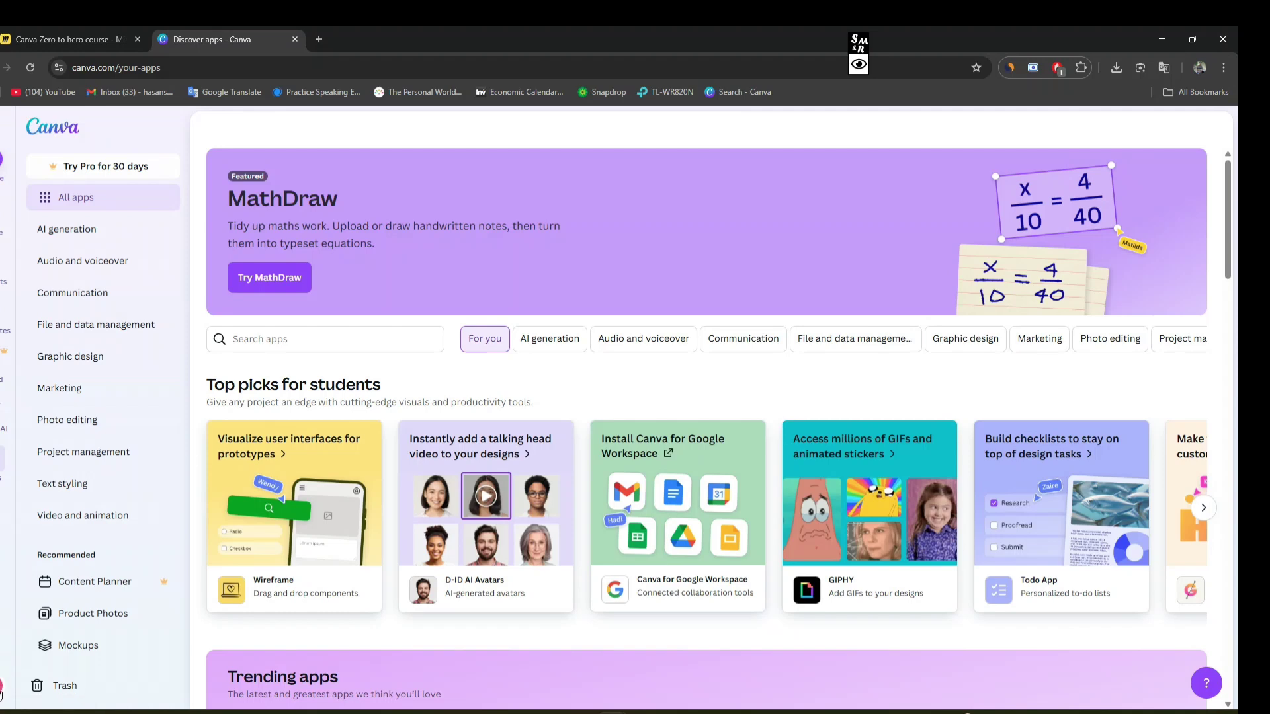
click(3, 686)
click(57, 686)
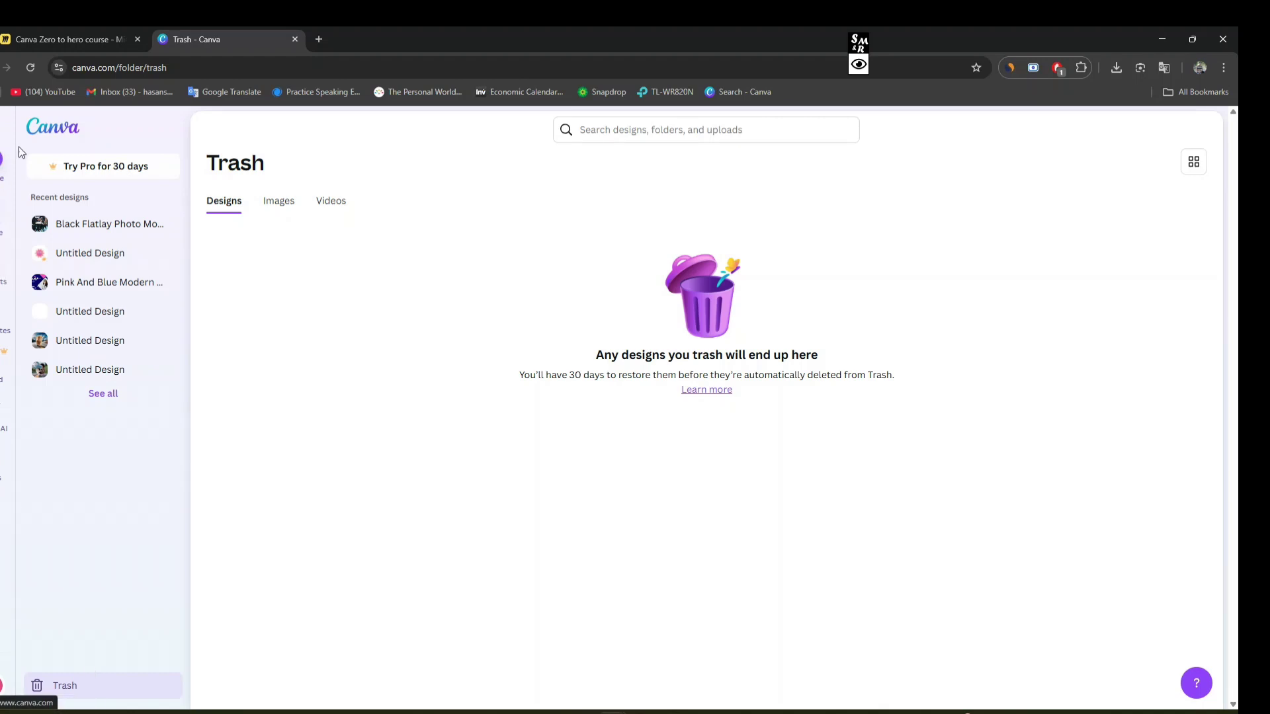
Outline the create-design control with a rectangle in the screen marker tool, and hide the marker overlay.
click(869, 58)
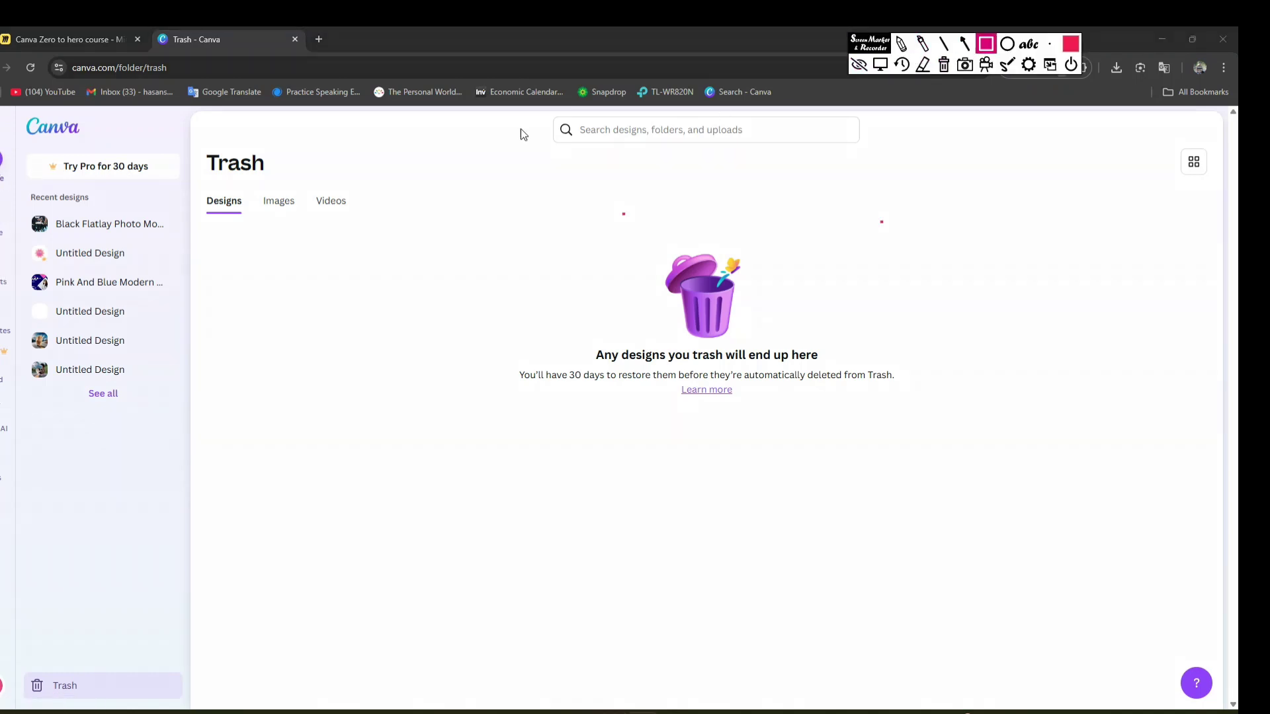
drag(1, 135, 16, 195)
click(859, 66)
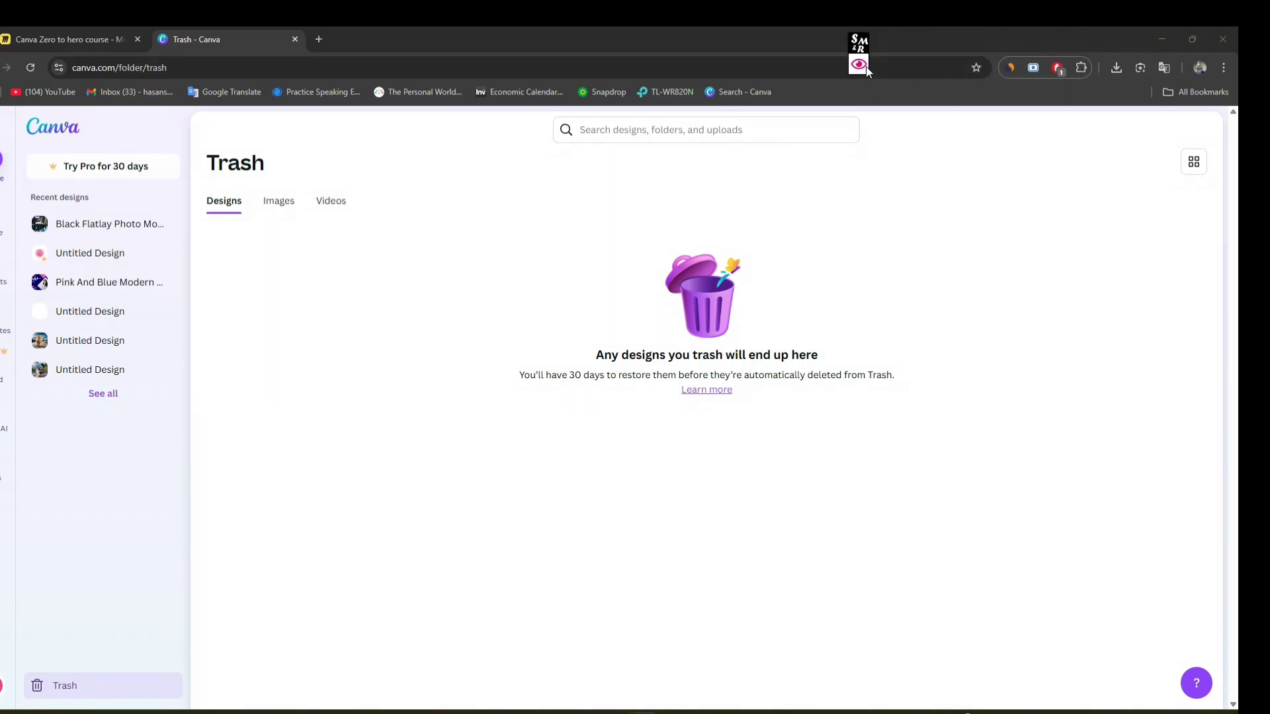
Open the Create a design dialog and browse its new design formats and suggested templates.
click(2, 168)
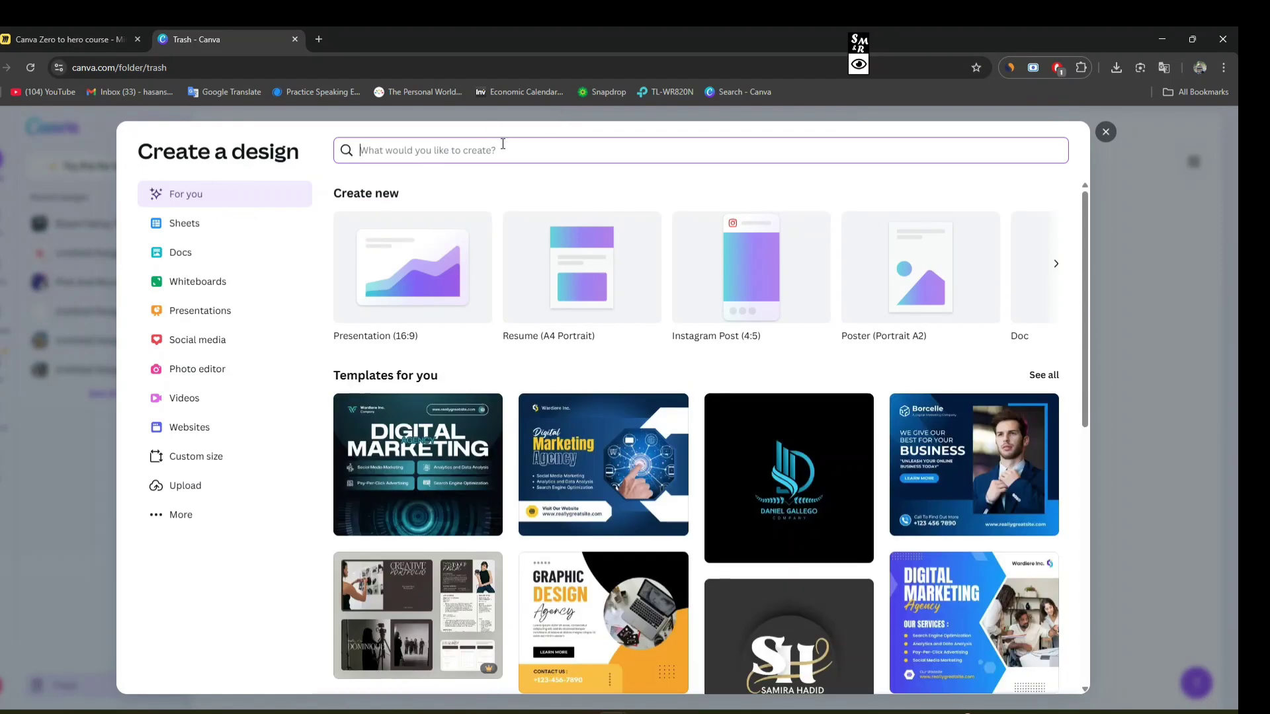
click(1068, 268)
scroll(793, 348, down, 6)
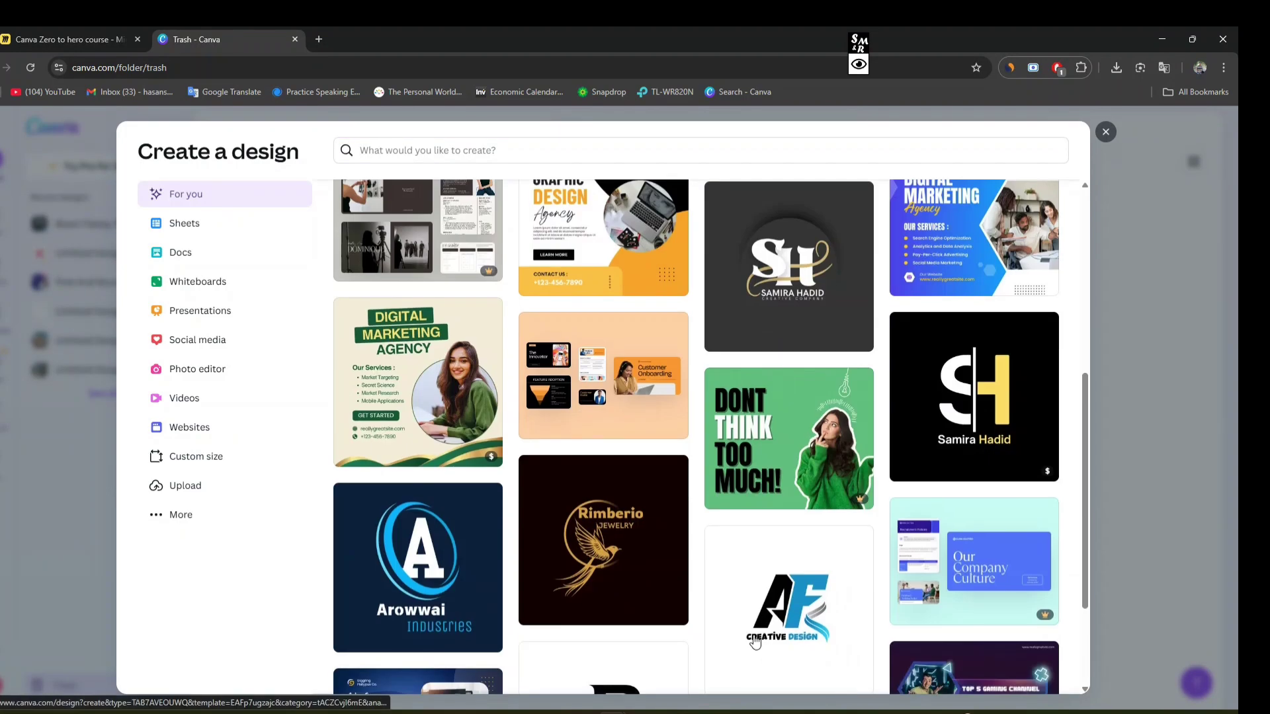
scroll(691, 501, down, 2)
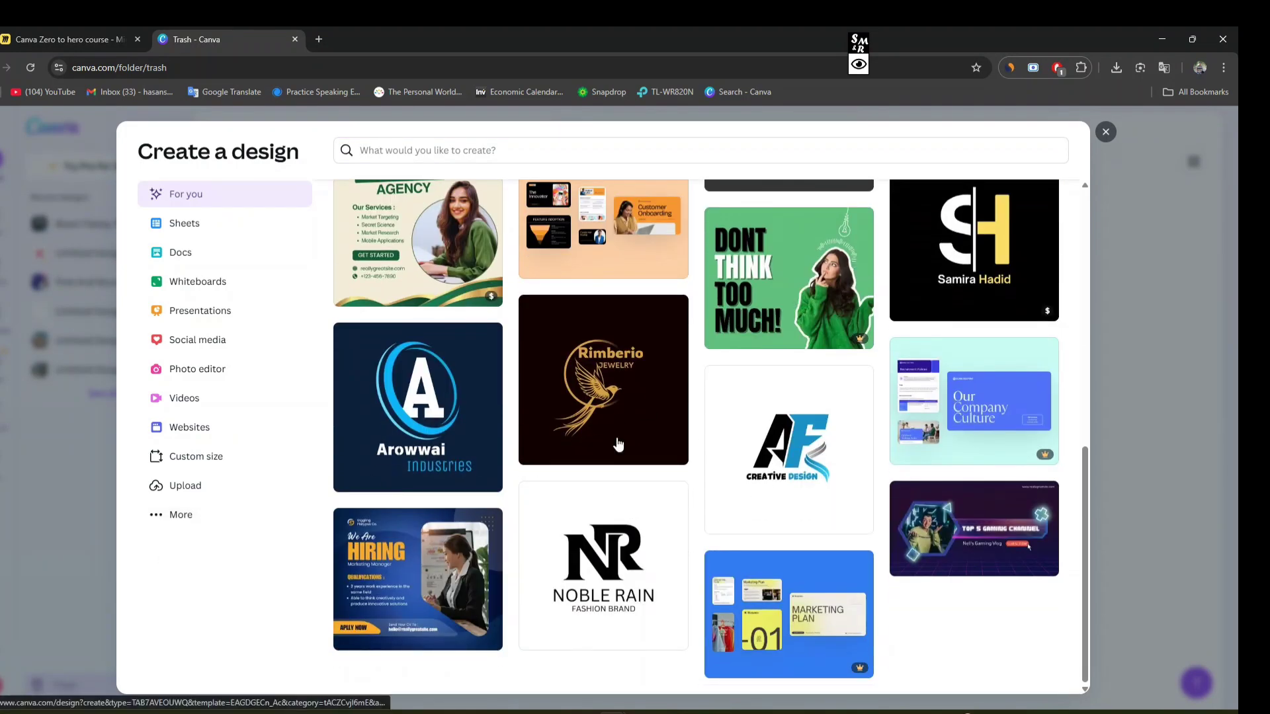
scroll(618, 445, up, 8)
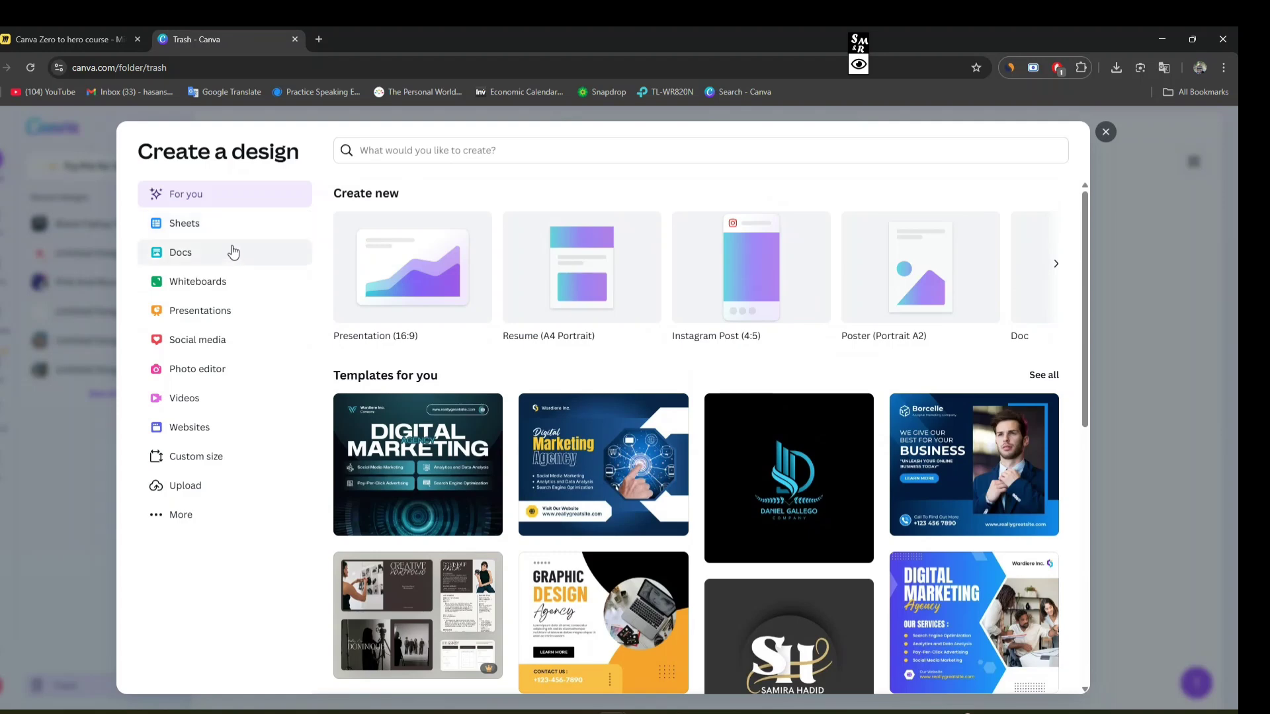
Outline the Presentations, Social media, Photo editor, Videos, Custom size and Upload categories with screen marker rectangles.
click(859, 64)
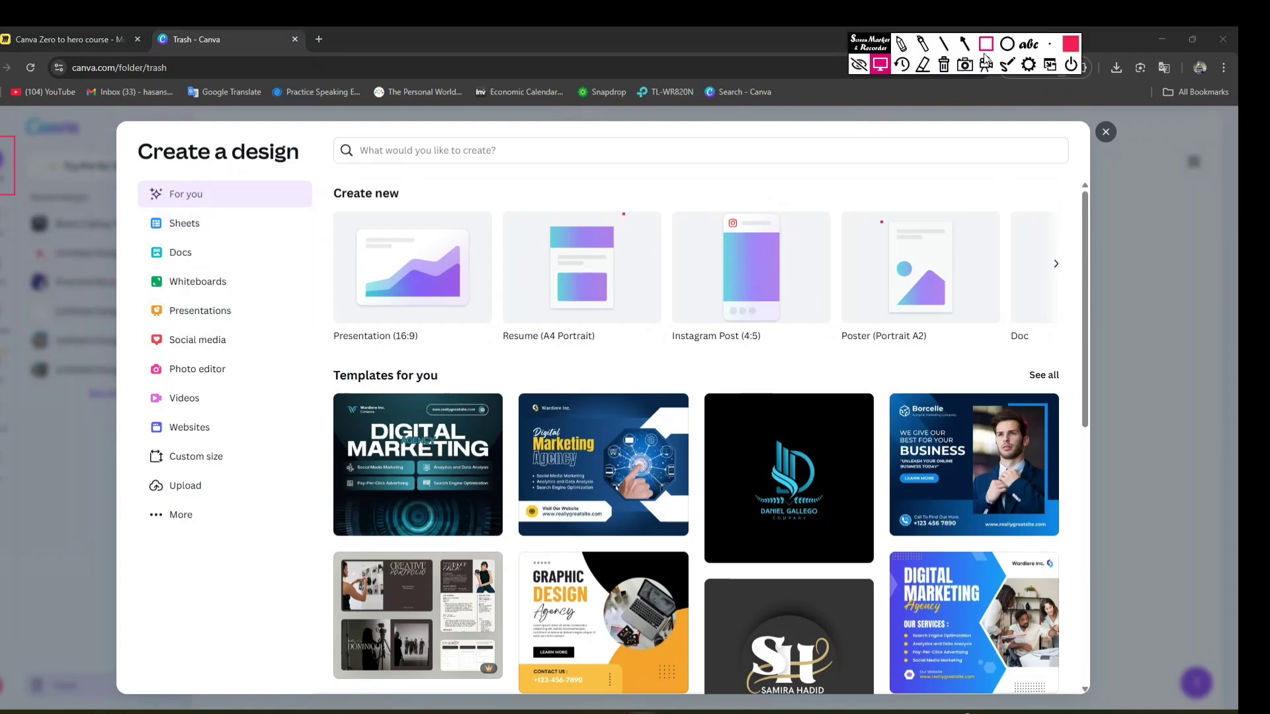
click(986, 44)
drag(137, 289, 247, 327)
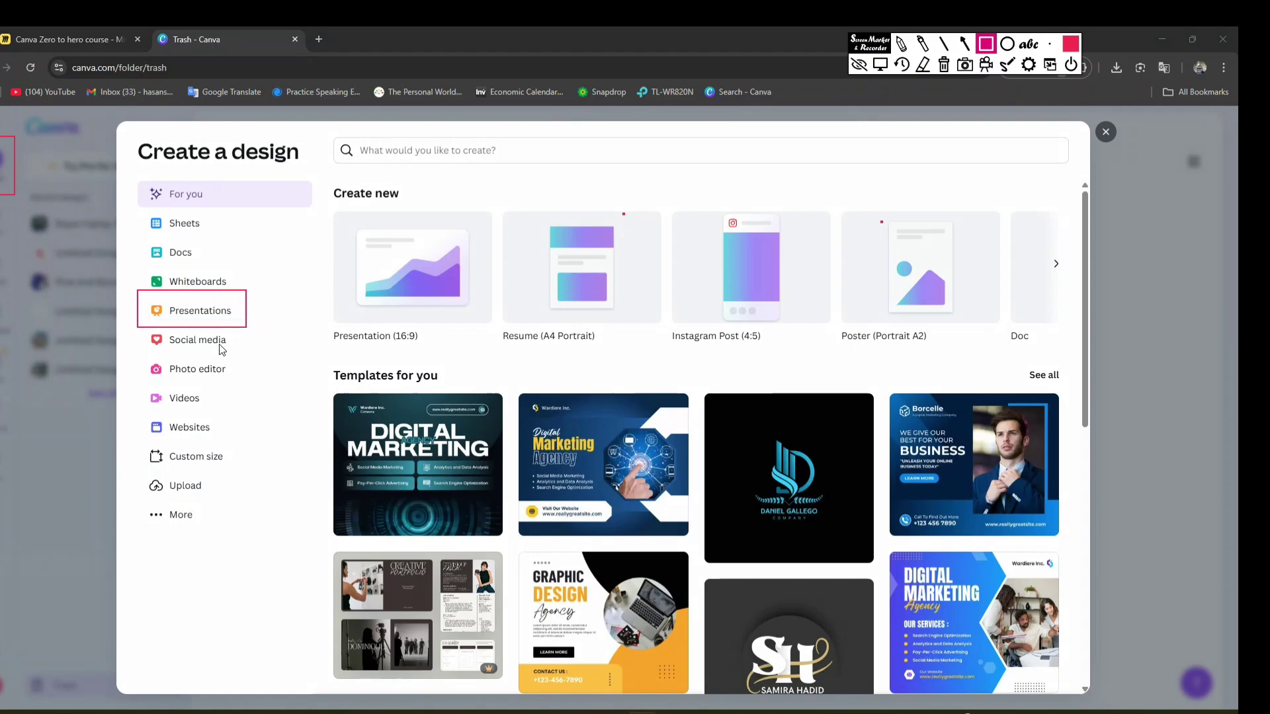
drag(135, 327, 247, 354)
drag(146, 358, 243, 384)
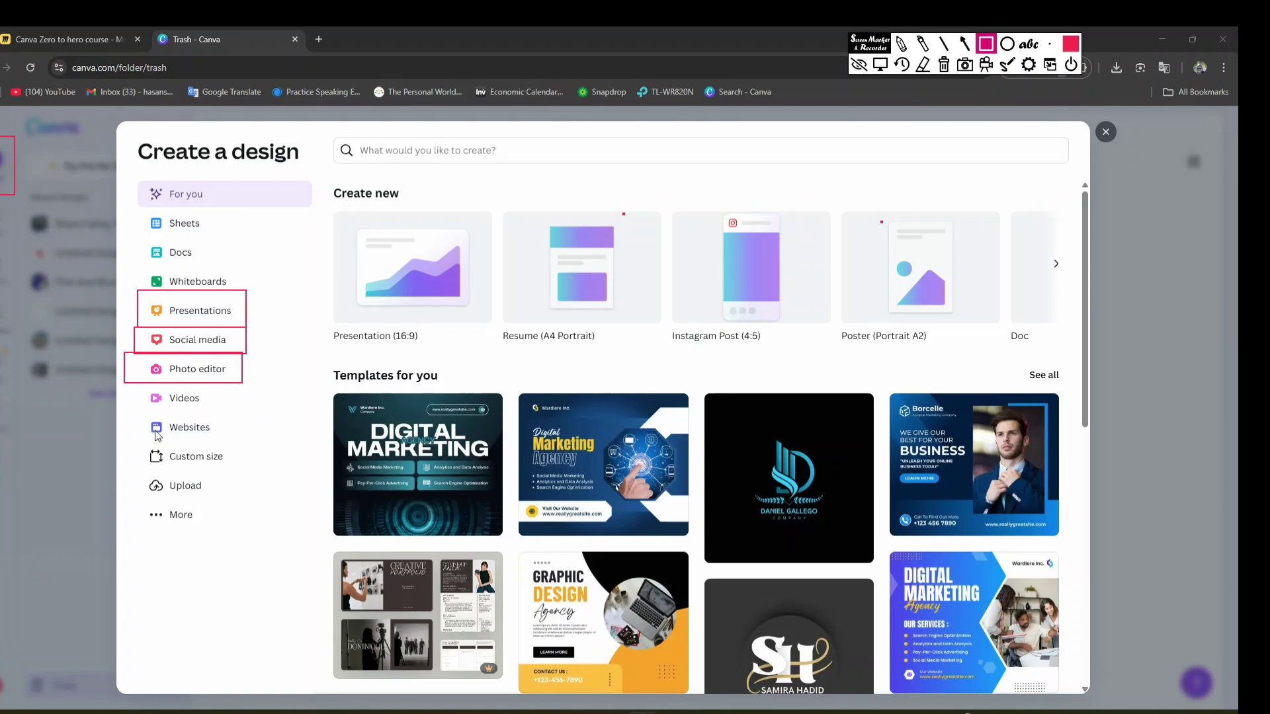
mouse_move(130, 388)
mouse_down()
mouse_move(202, 394)
mouse_move(238, 417)
mouse_move(229, 404)
mouse_up()
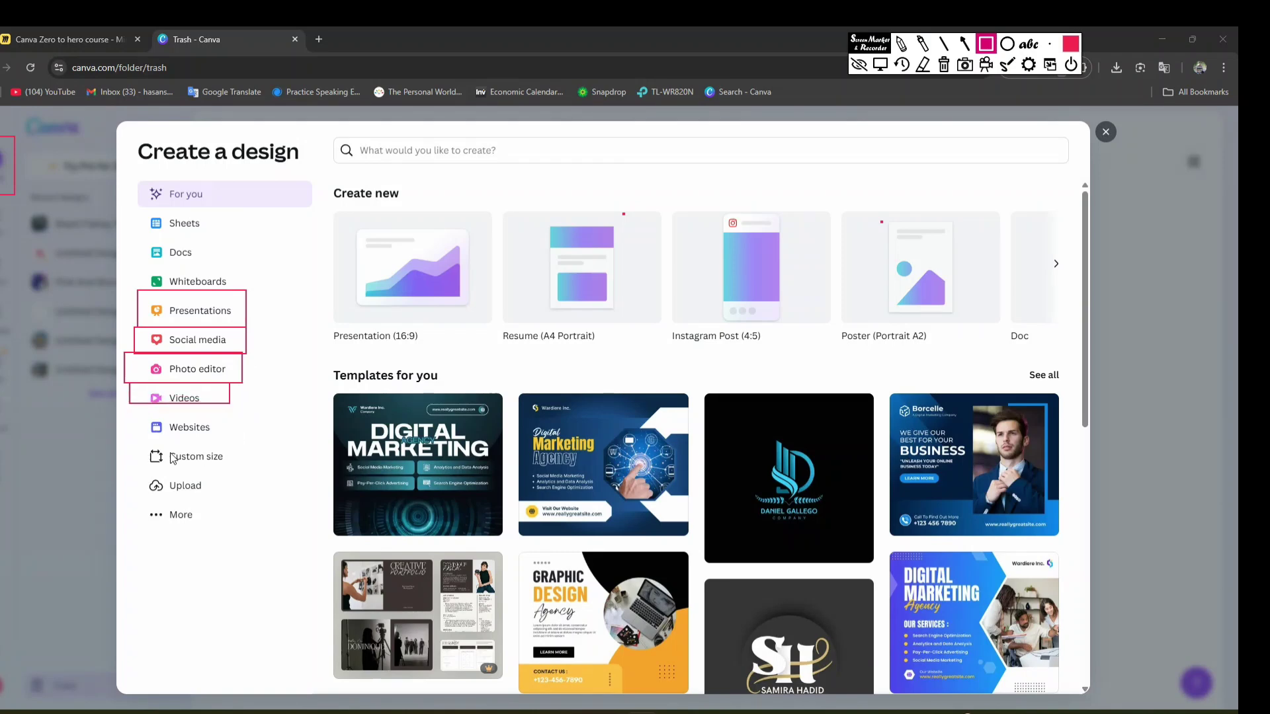
mouse_move(130, 438)
mouse_down()
mouse_move(207, 451)
mouse_move(244, 477)
mouse_up()
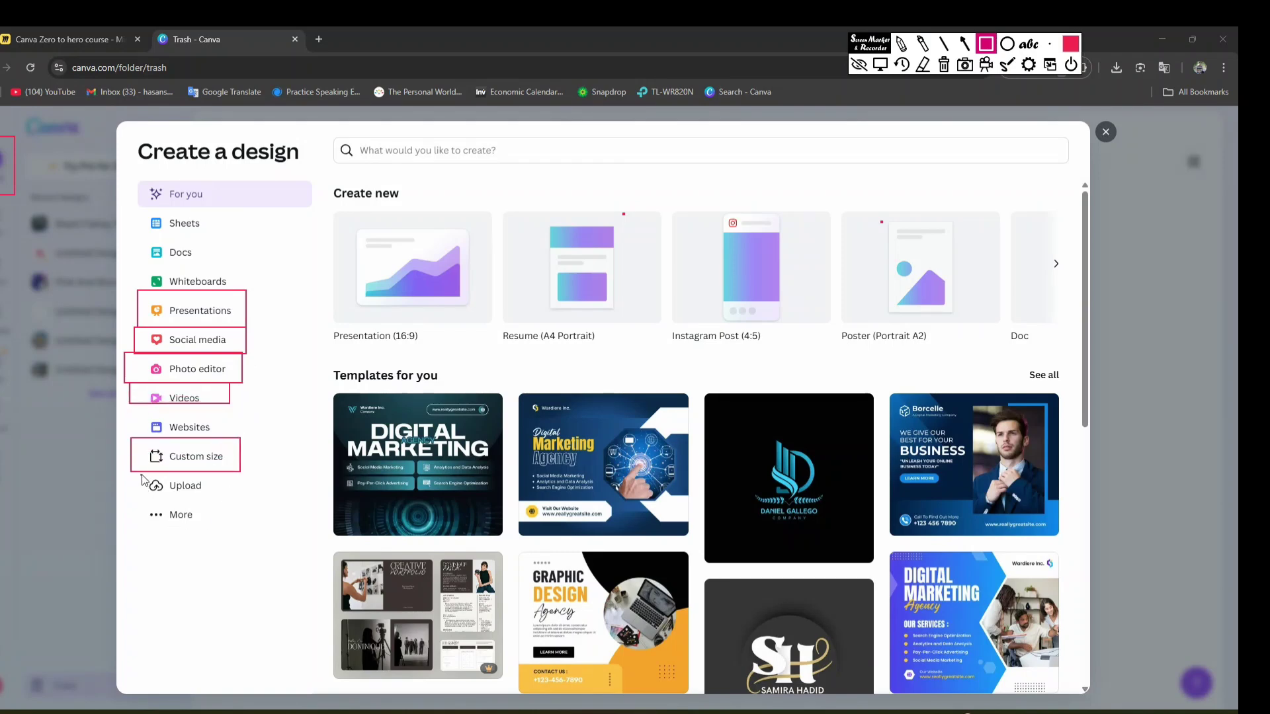
mouse_move(142, 476)
mouse_down()
mouse_move(229, 509)
mouse_move(221, 499)
mouse_up()
Erase the rectangles drawn around the design categories and hide the screen marker overlay.
click(923, 64)
drag(199, 305, 172, 483)
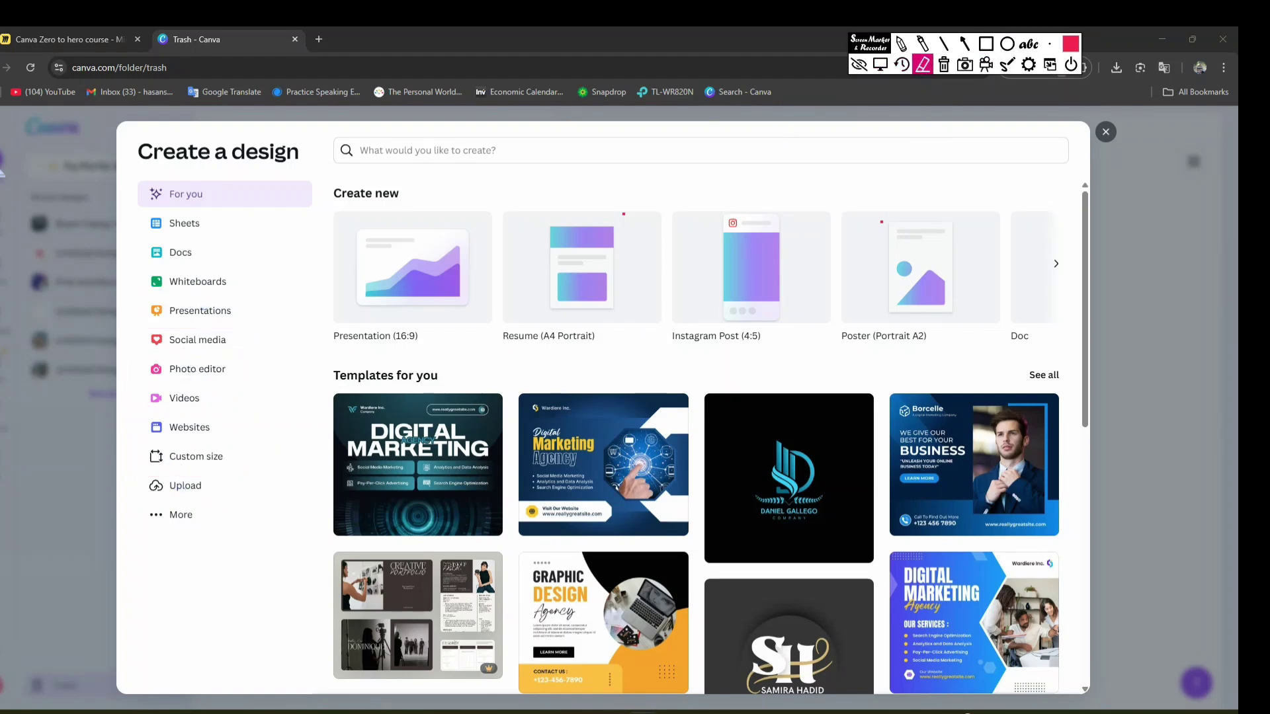
click(859, 65)
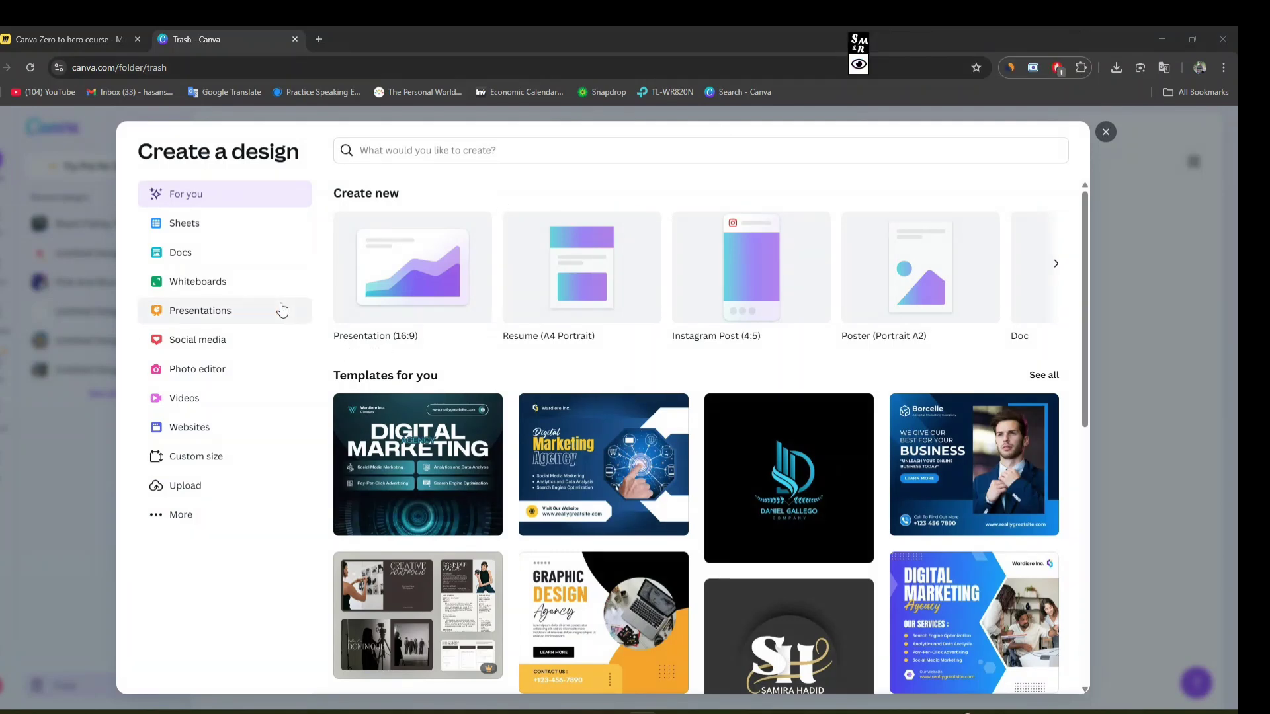
Switch to the Presentations category and look through its formats and presentation templates.
click(228, 316)
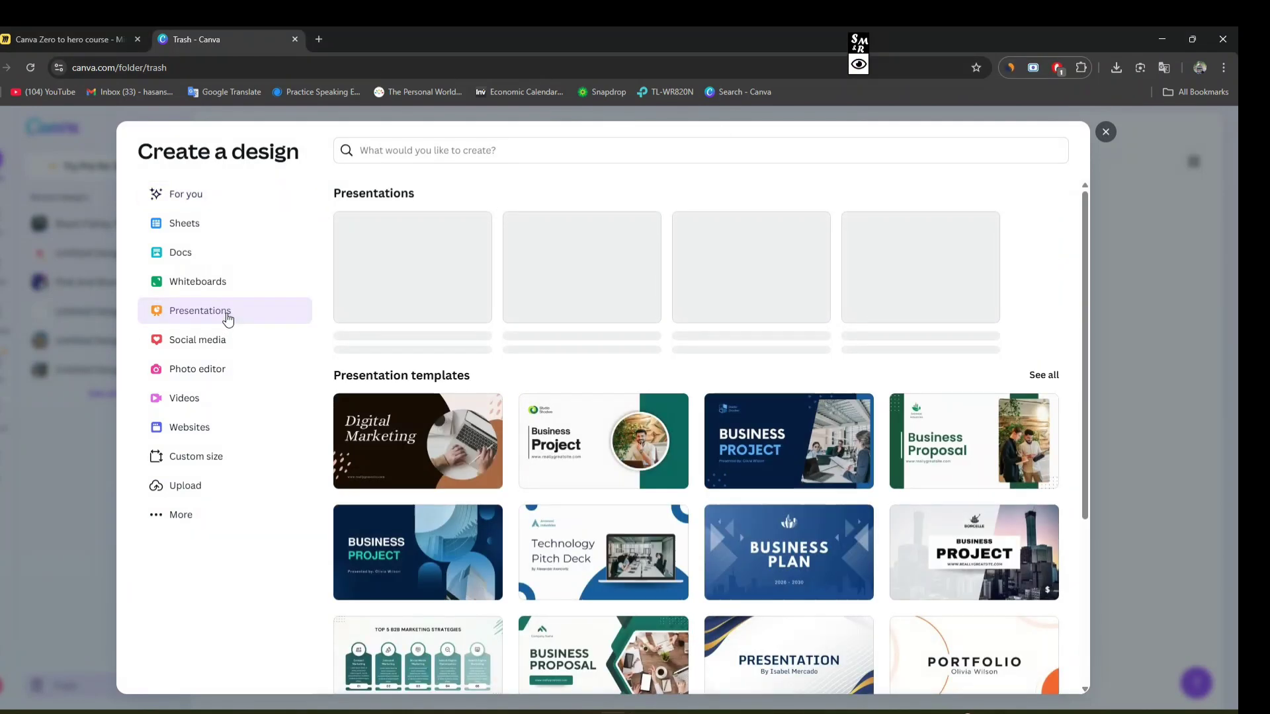
scroll(690, 345, down, 4)
scroll(651, 349, up, 4)
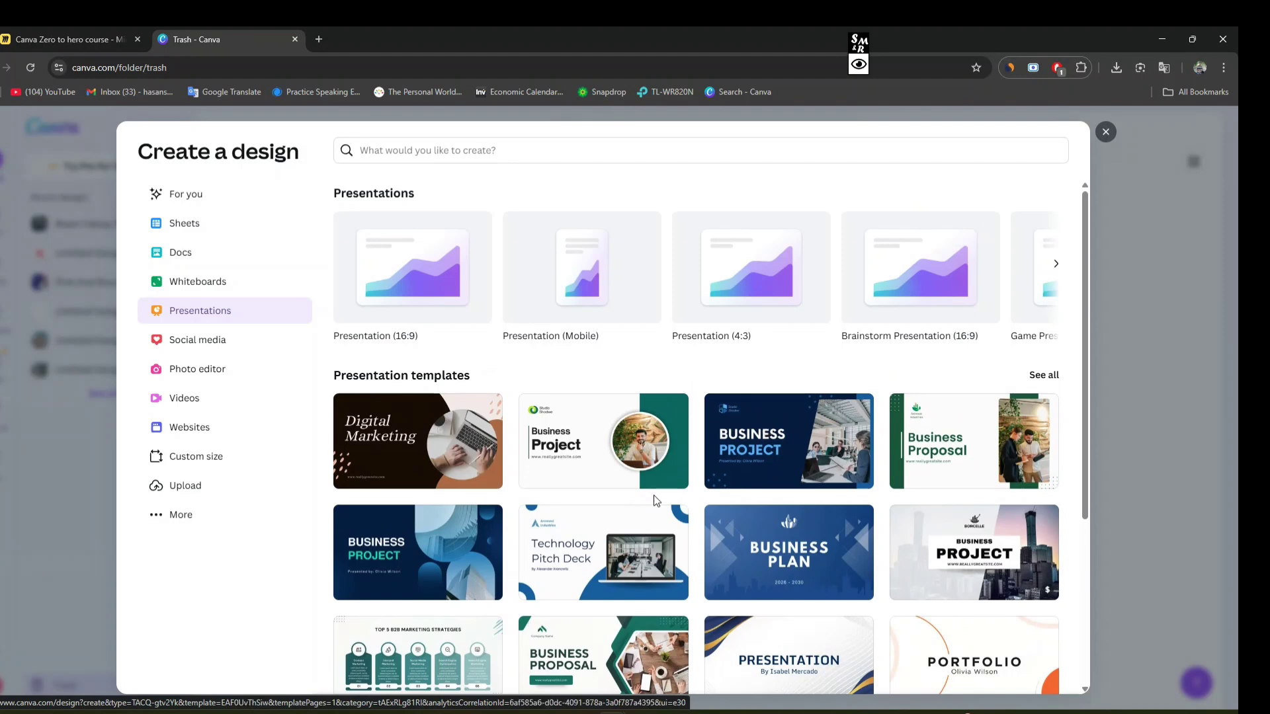
scroll(767, 502, down, 3)
scroll(767, 503, down, 2)
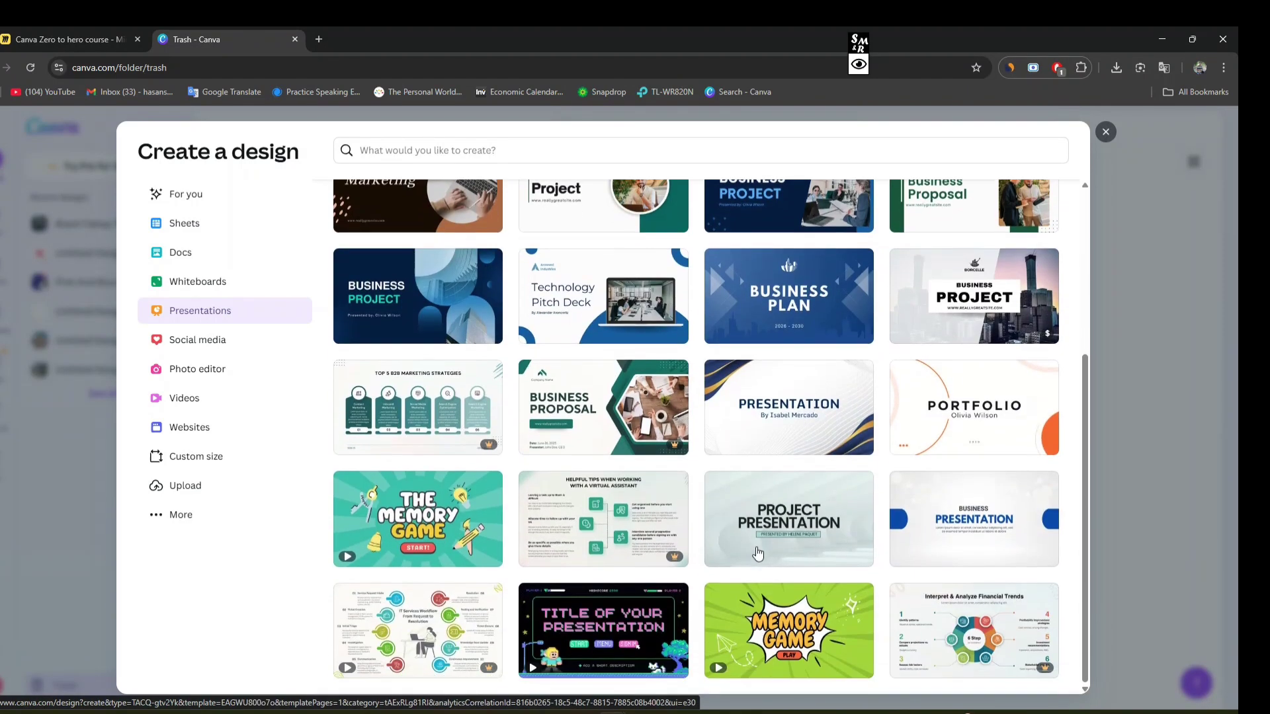
scroll(691, 467, up, 5)
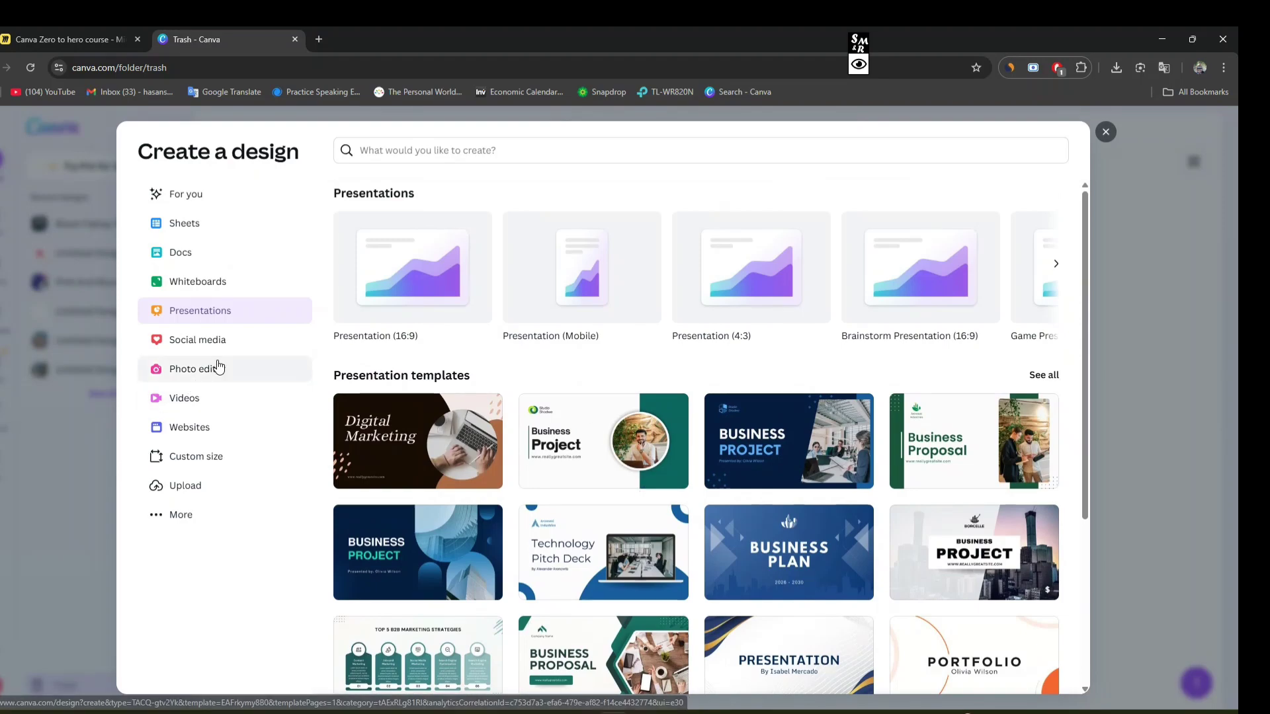
scroll(777, 410, down, 4)
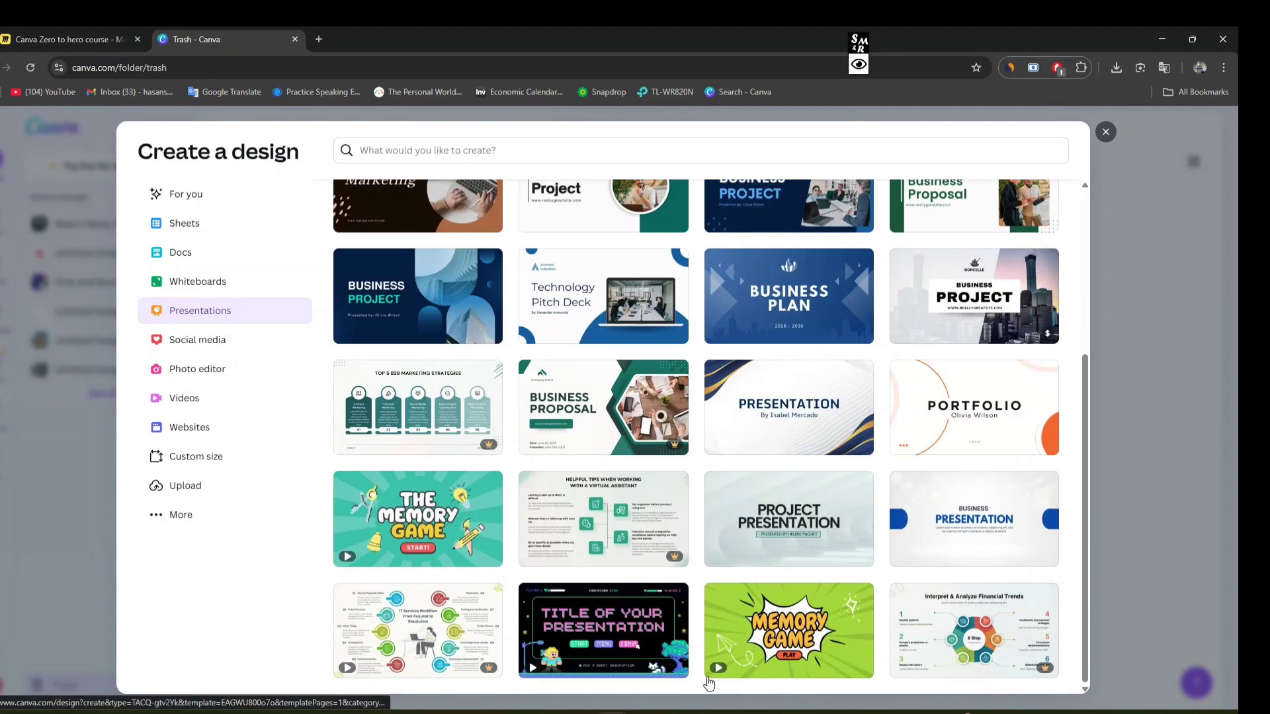
scroll(708, 668, up, 4)
Switch to the Social media category and search the design types for "facebook".
click(227, 339)
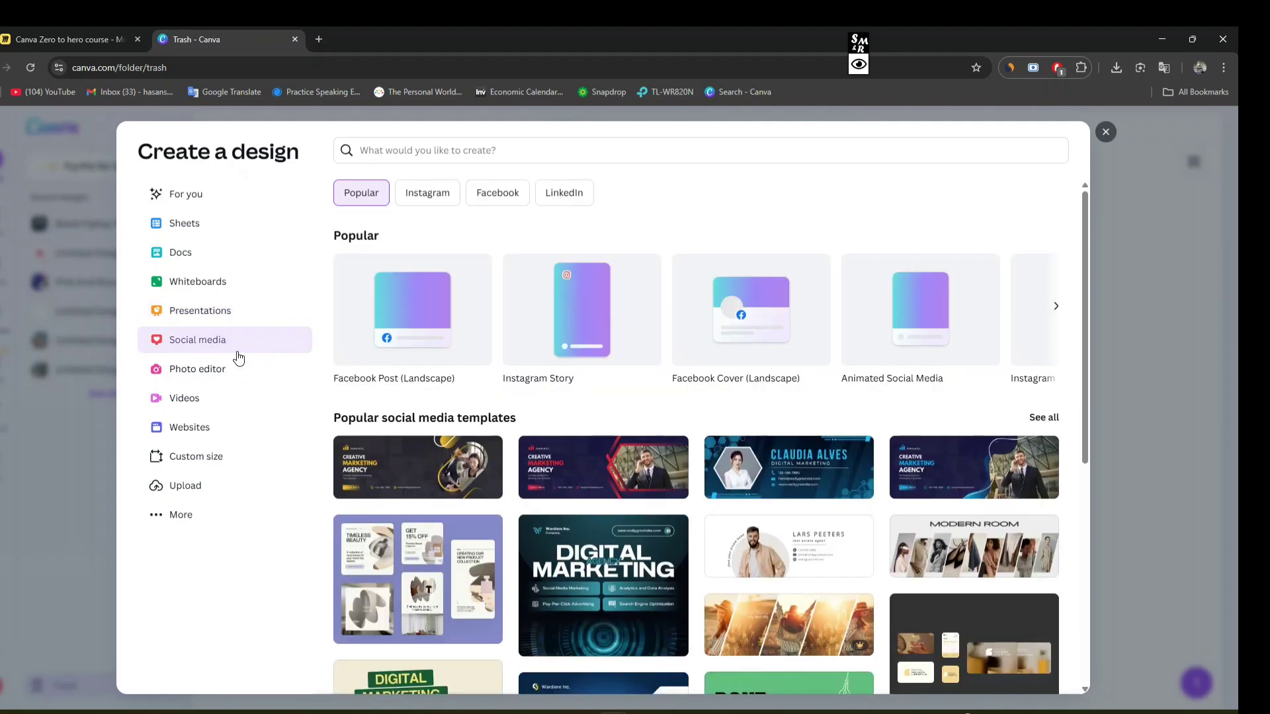
click(466, 151)
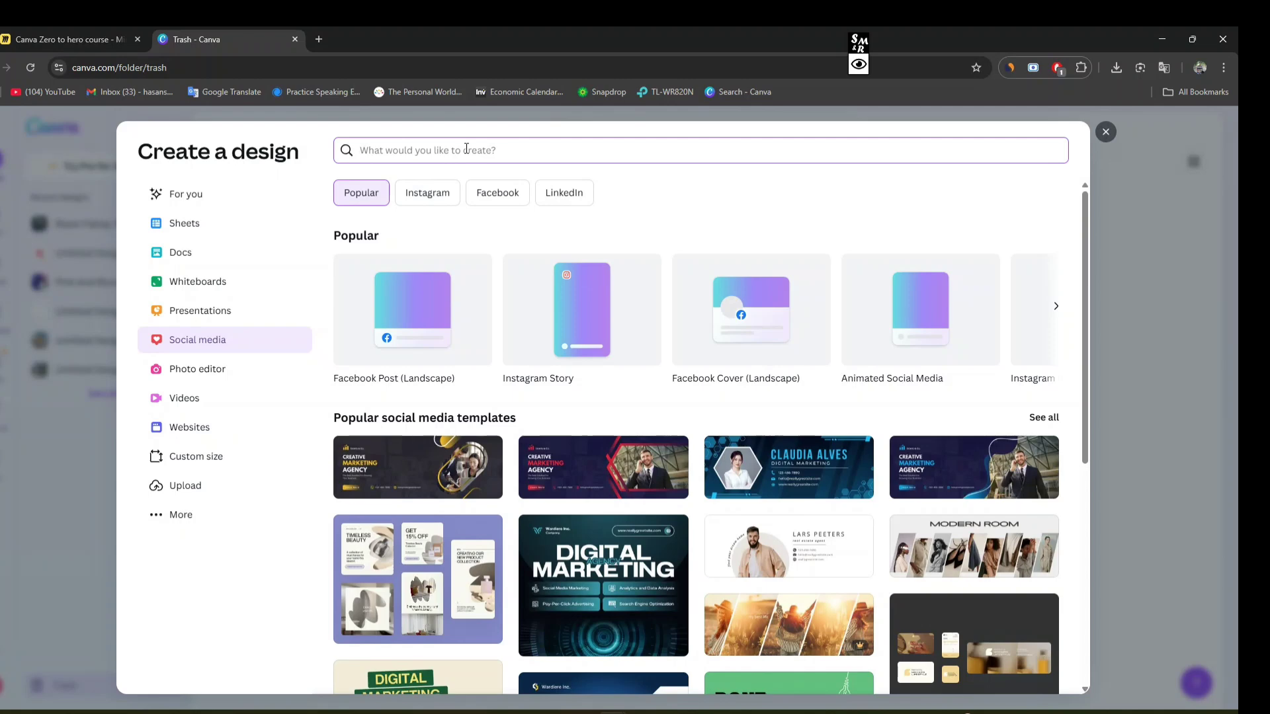
text(facebook)
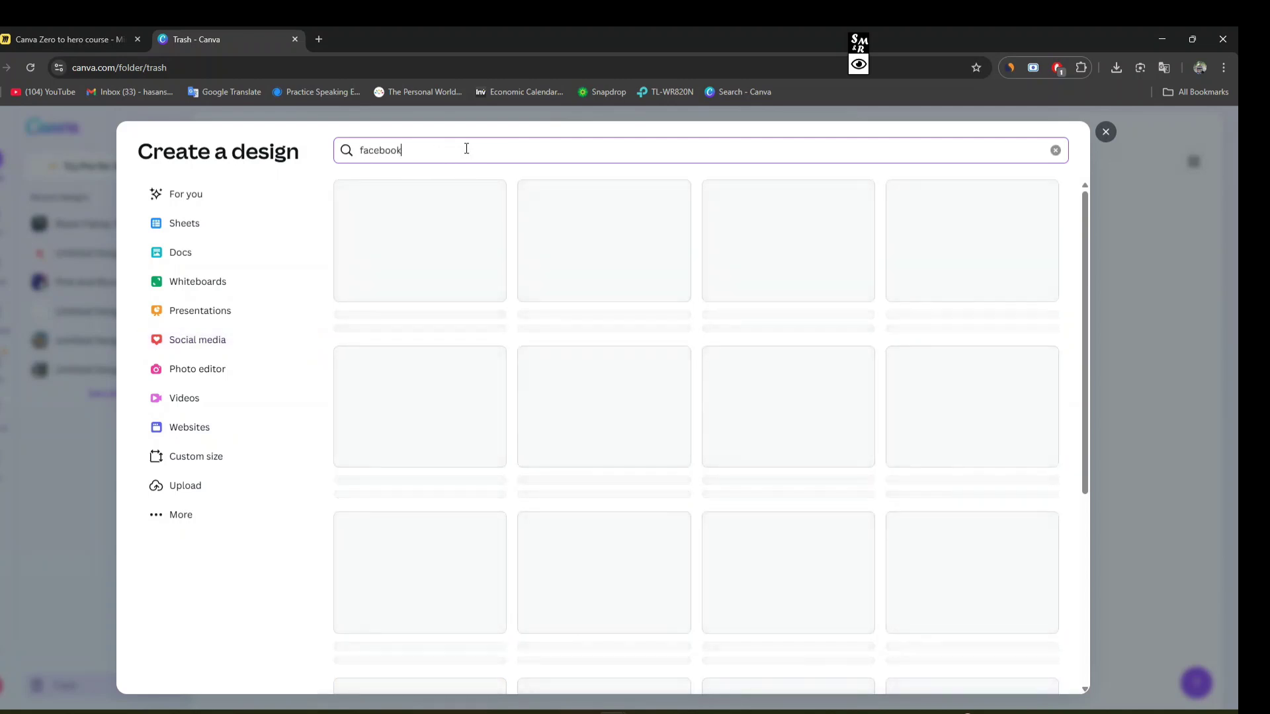
Refine the design type search to "facebook cover", create a Facebook Cover (Landscape) design at 851 × 315 px, and browse its templates.
text( cover)
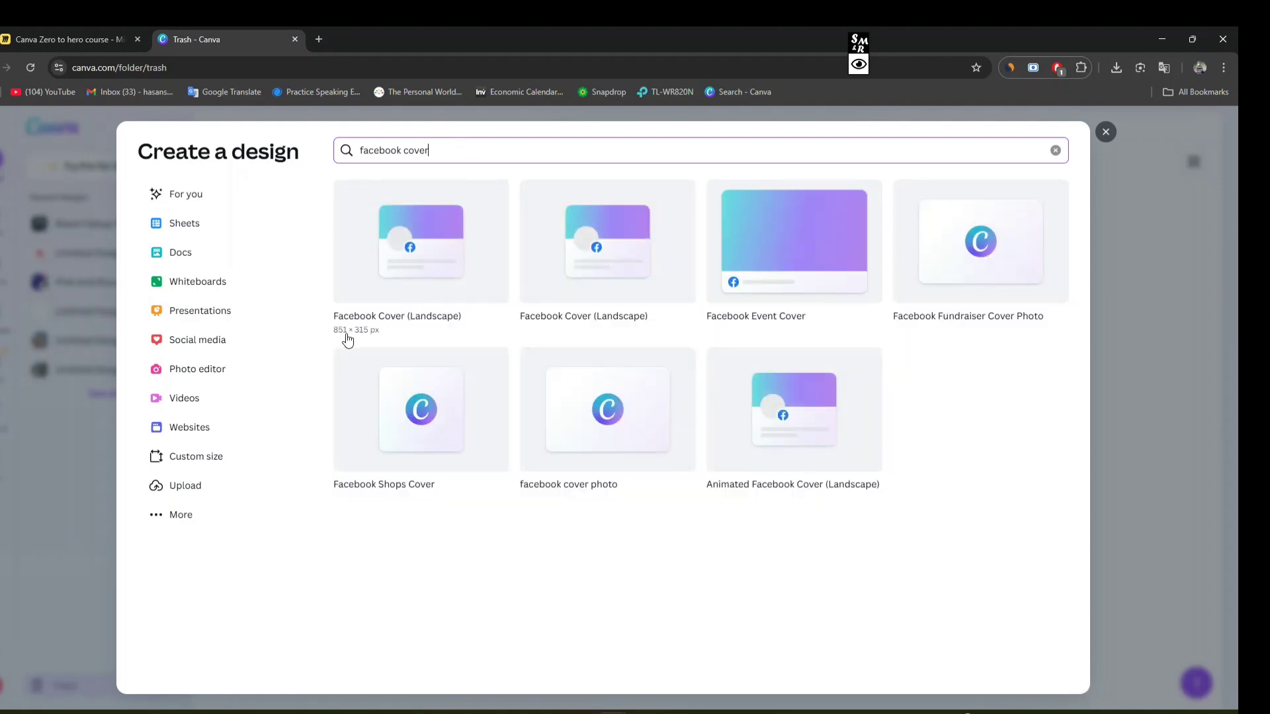
click(418, 267)
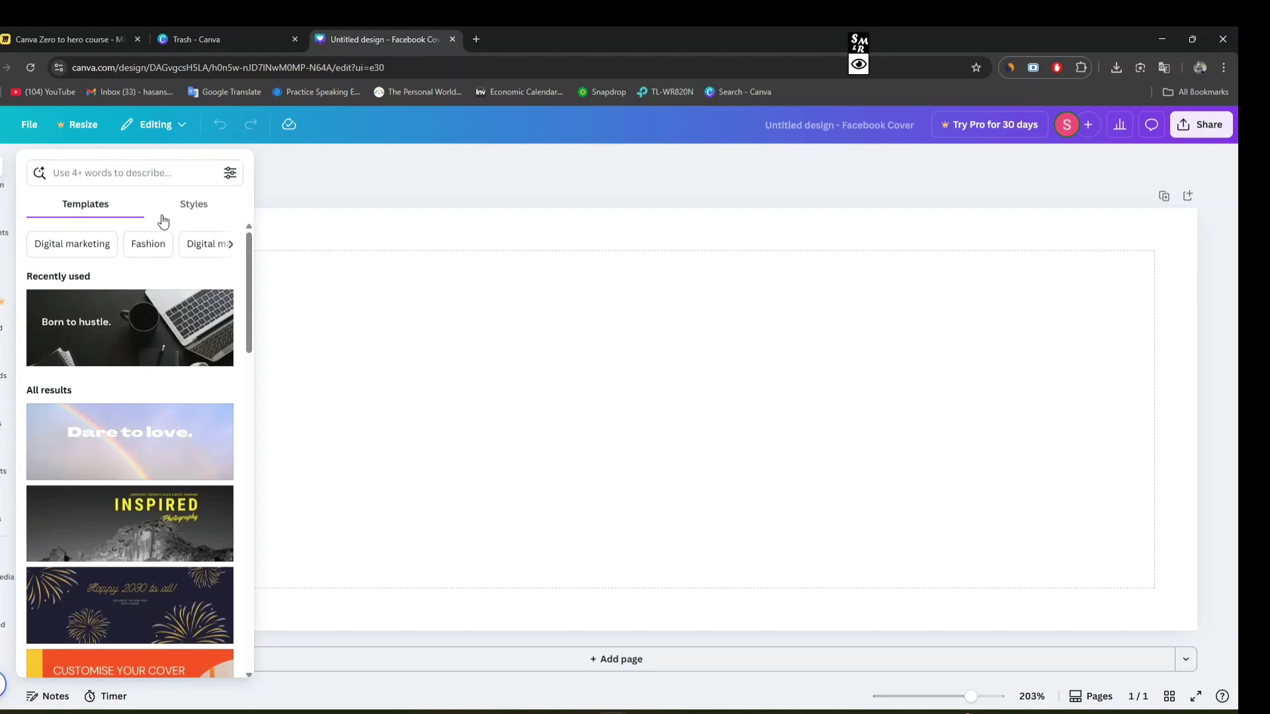
scroll(165, 482, down, 6)
scroll(141, 577, up, 5)
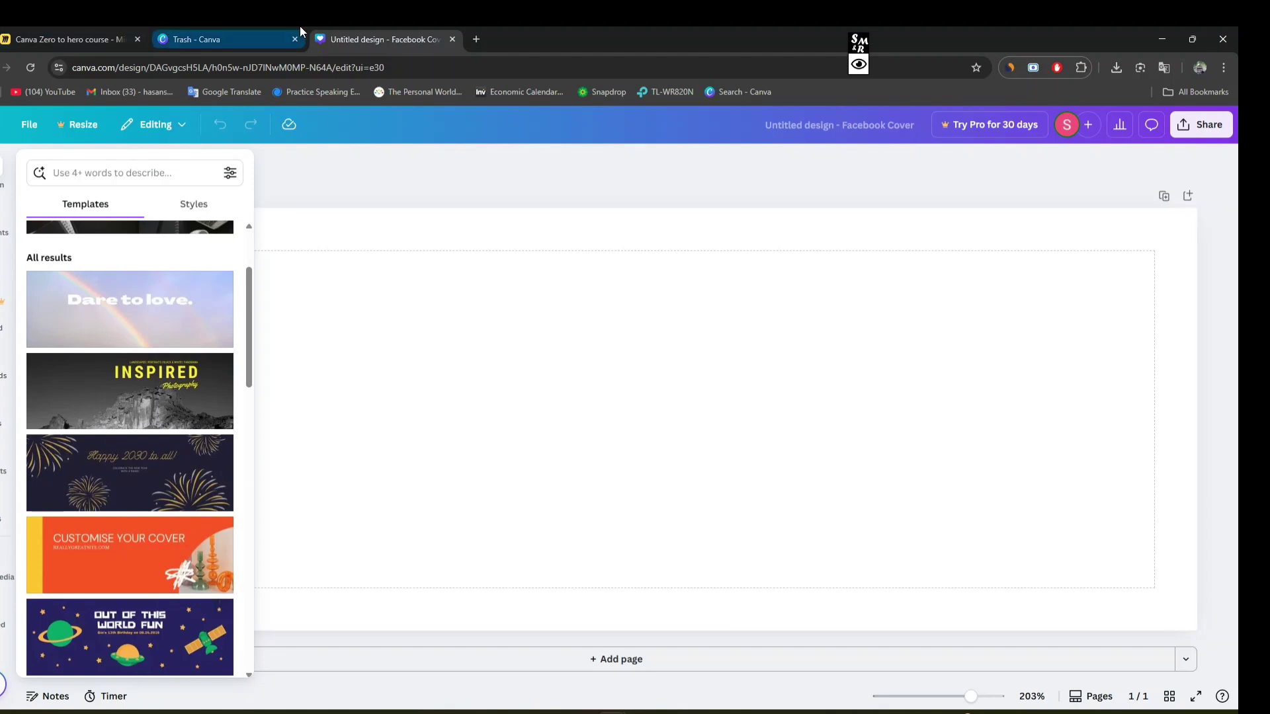
Return to the Create a design dialog, search the design types for "facebook ads" instead, and close the dialog with the search cleared.
click(241, 32)
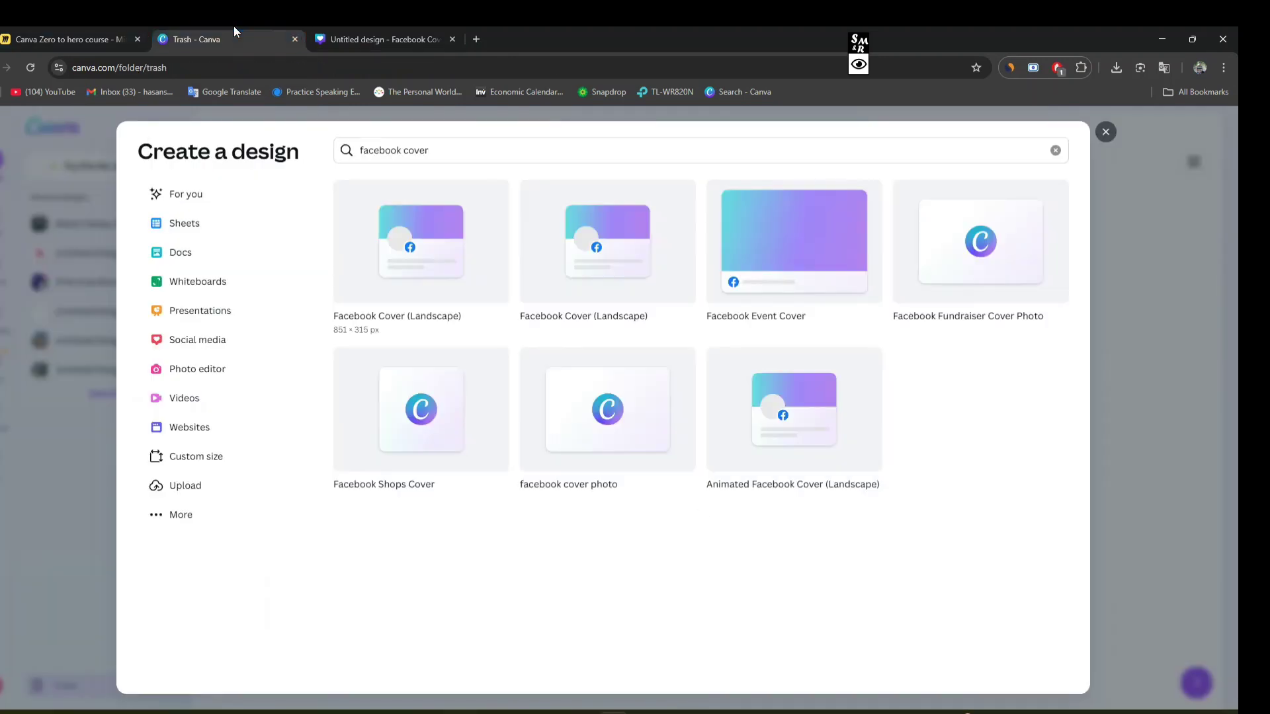
drag(431, 151, 378, 175)
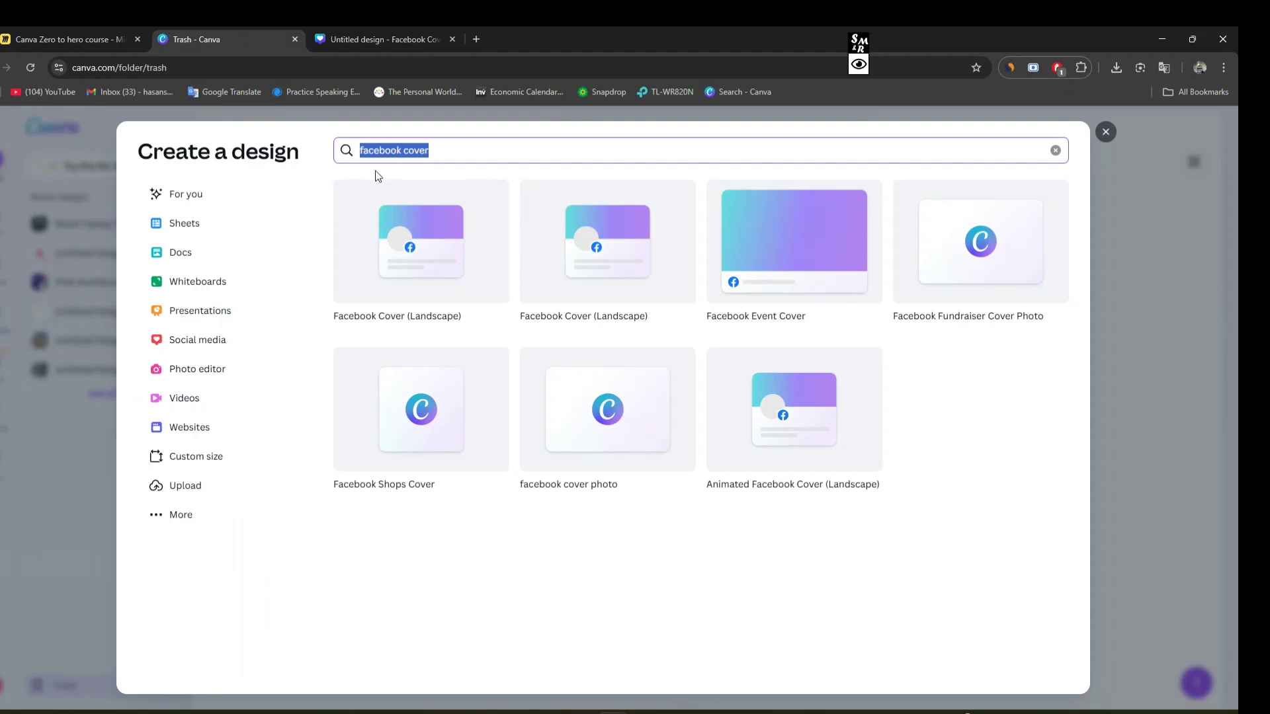
key(BackSpace)
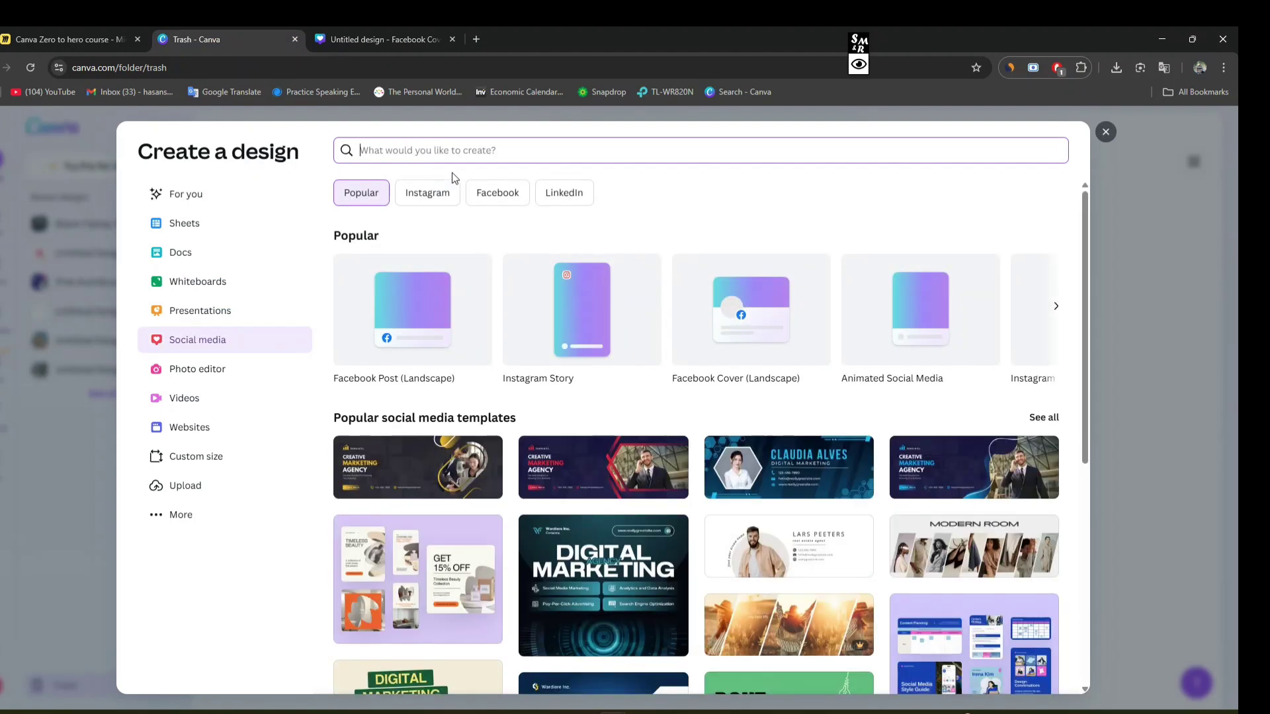
text(faceb)
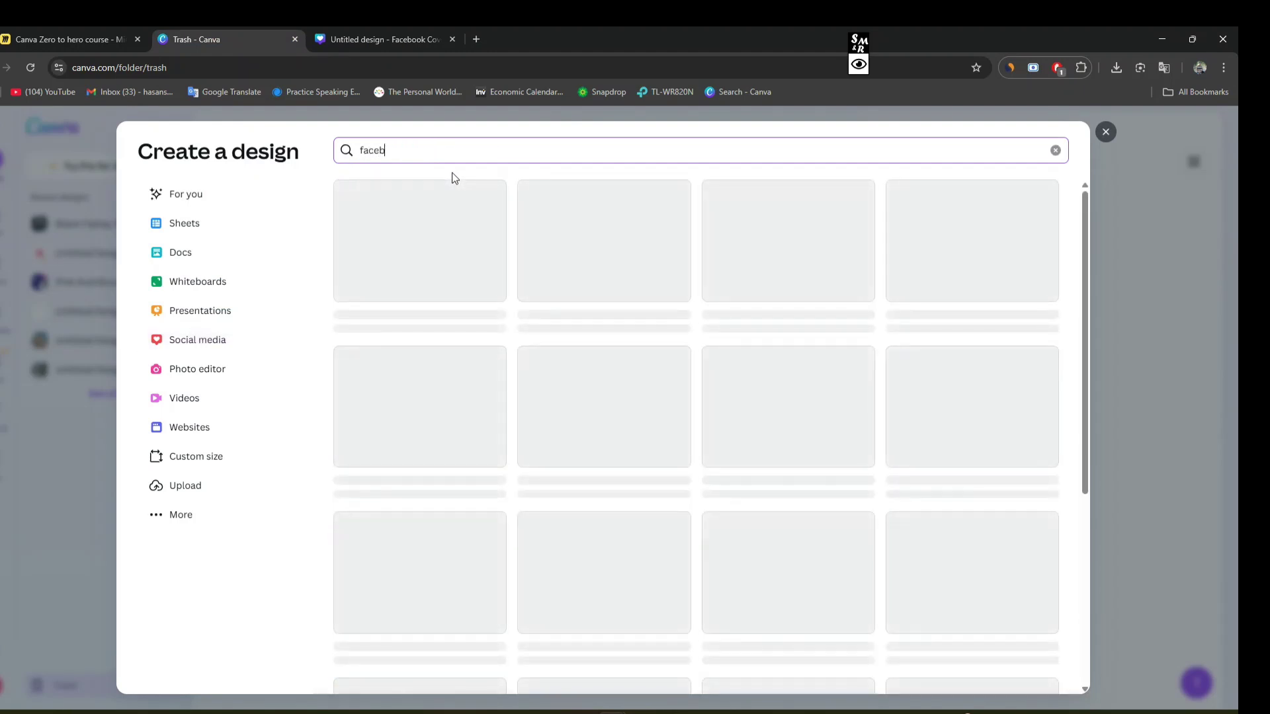
text(ook ads)
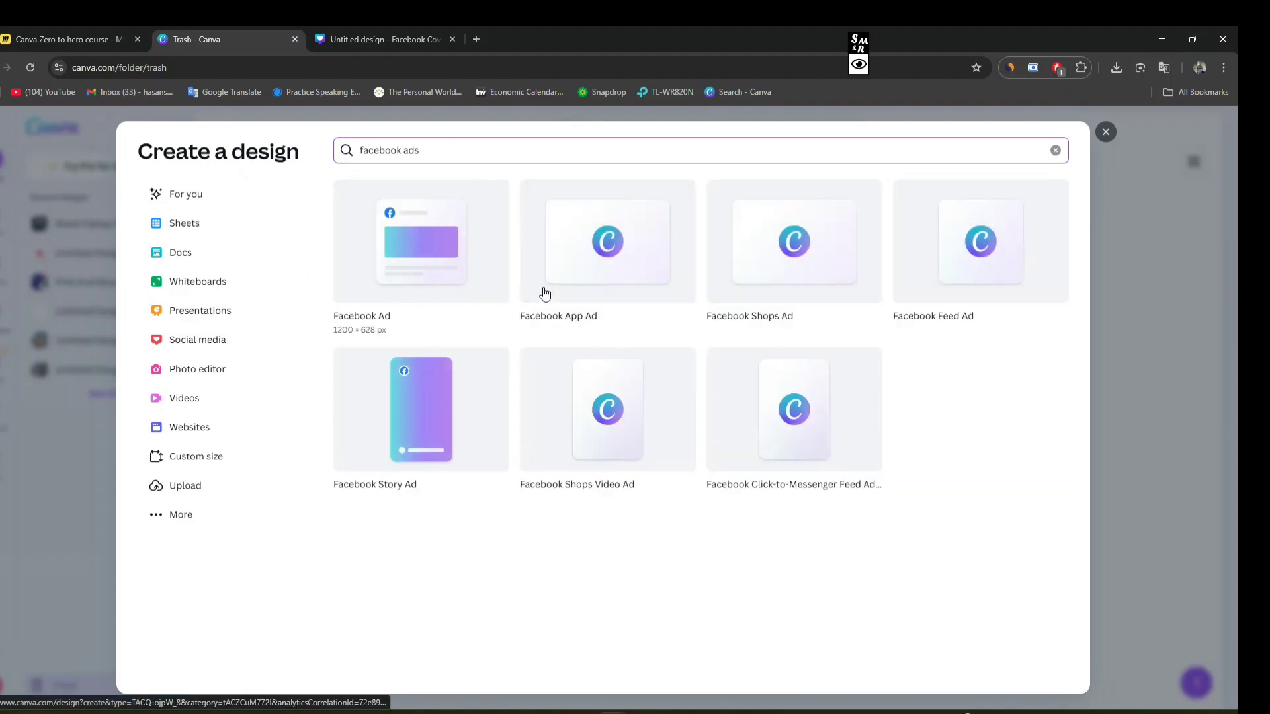
drag(433, 156, 333, 160)
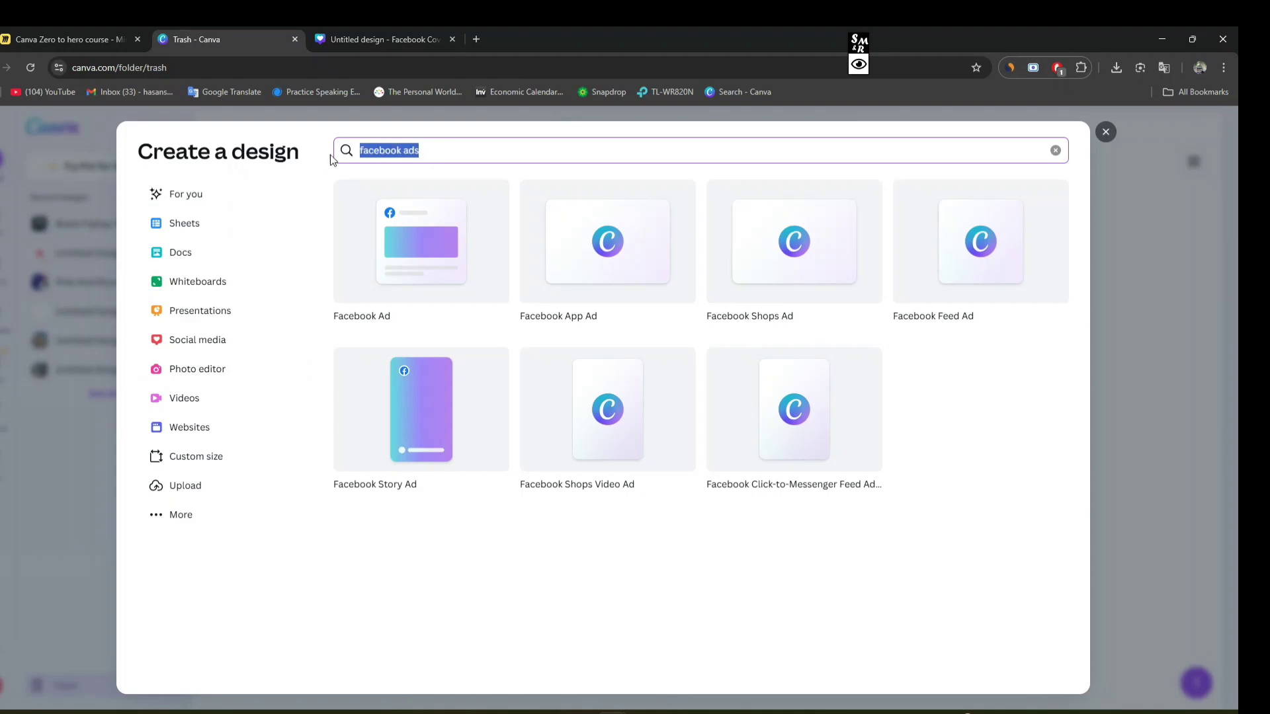
key(BackSpace)
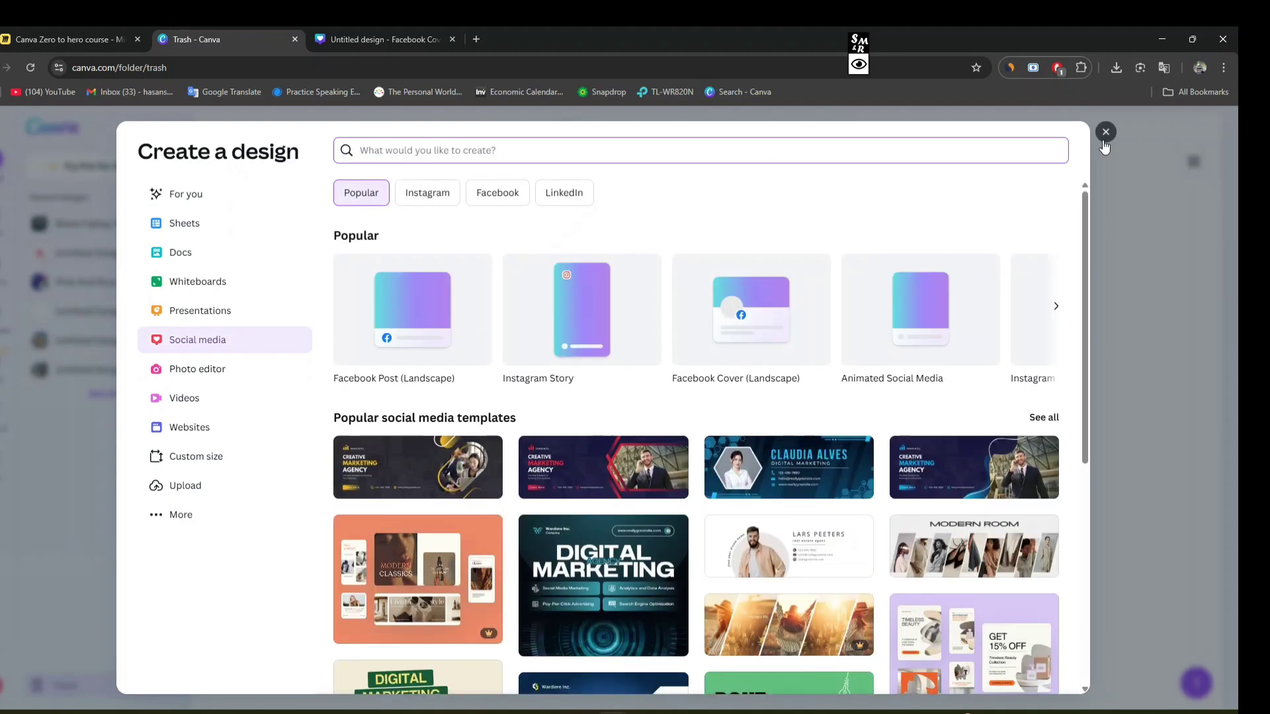
click(1106, 133)
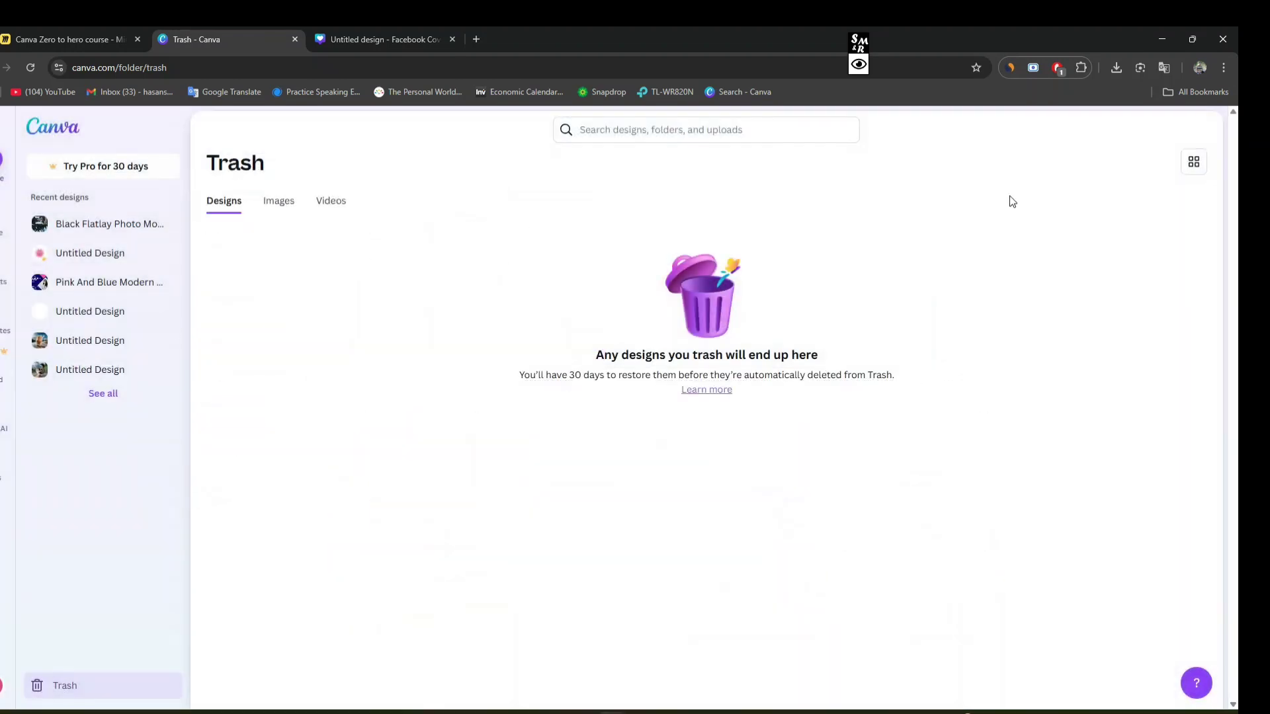
Go to the Templates page and search "facebook ads", choosing the suggestion "facebook ads post".
click(4, 324)
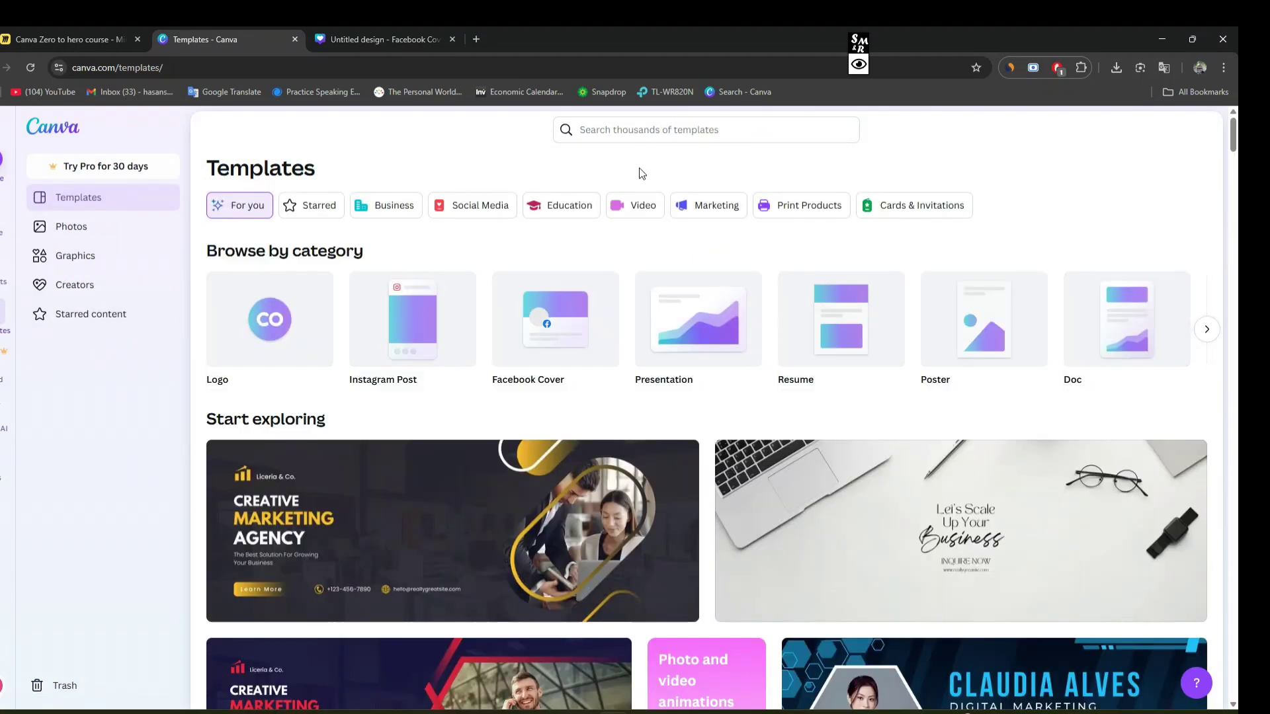
click(624, 129)
text(fa)
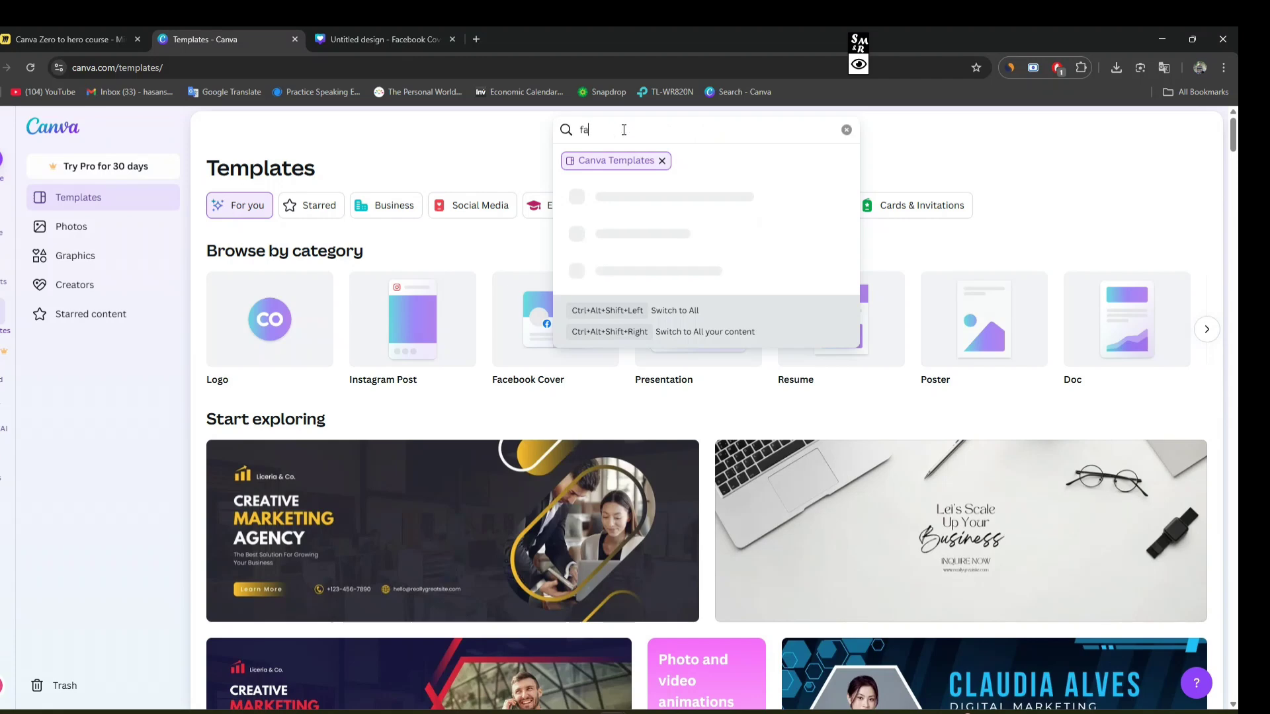
text(cebook)
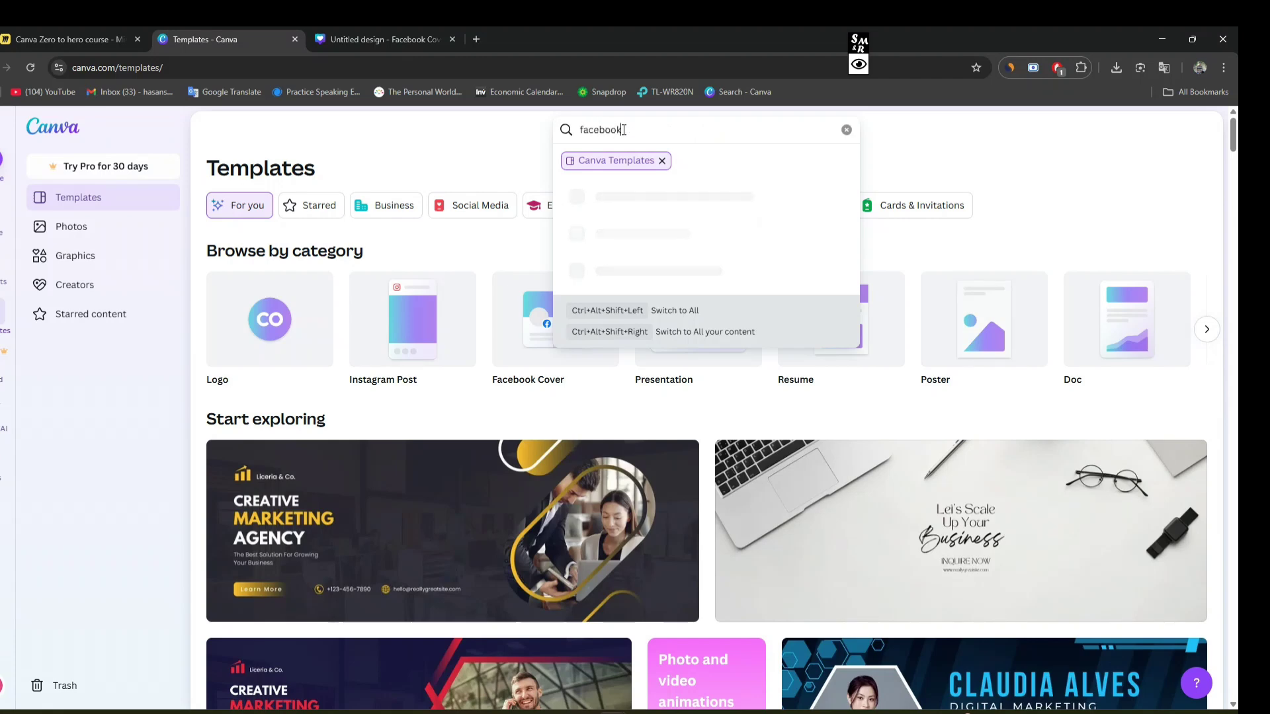
text( ads)
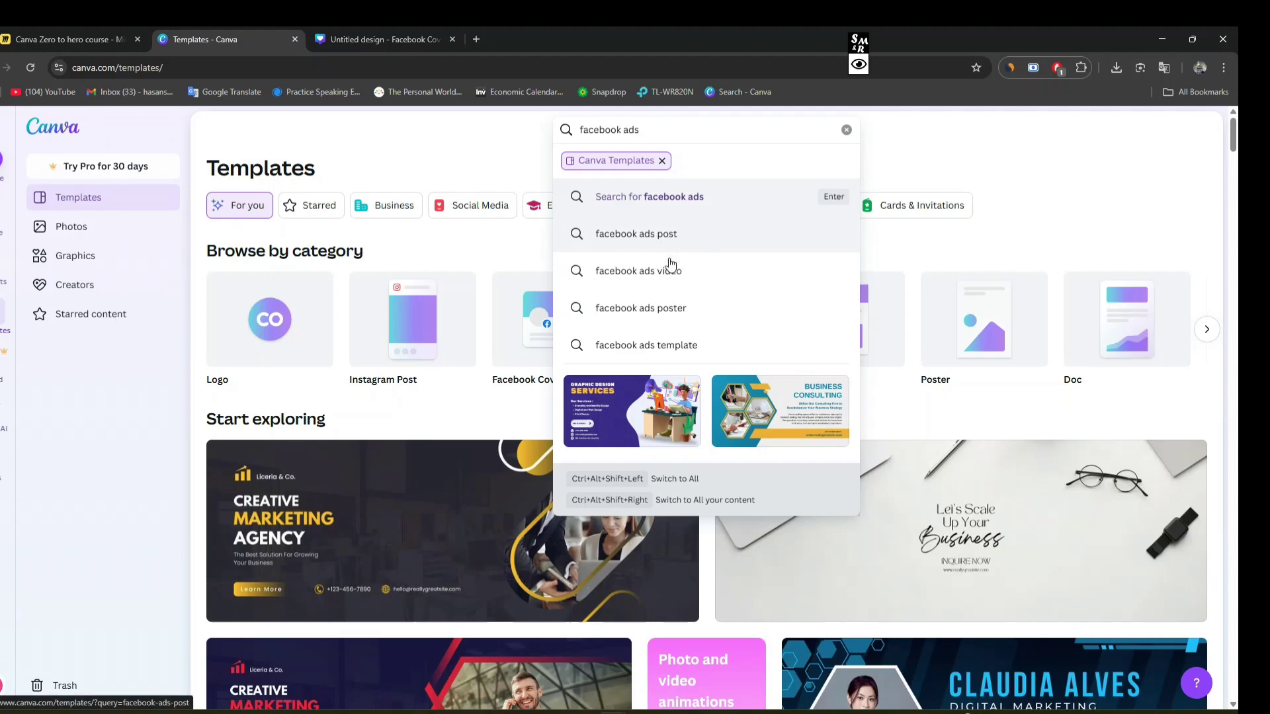
click(676, 241)
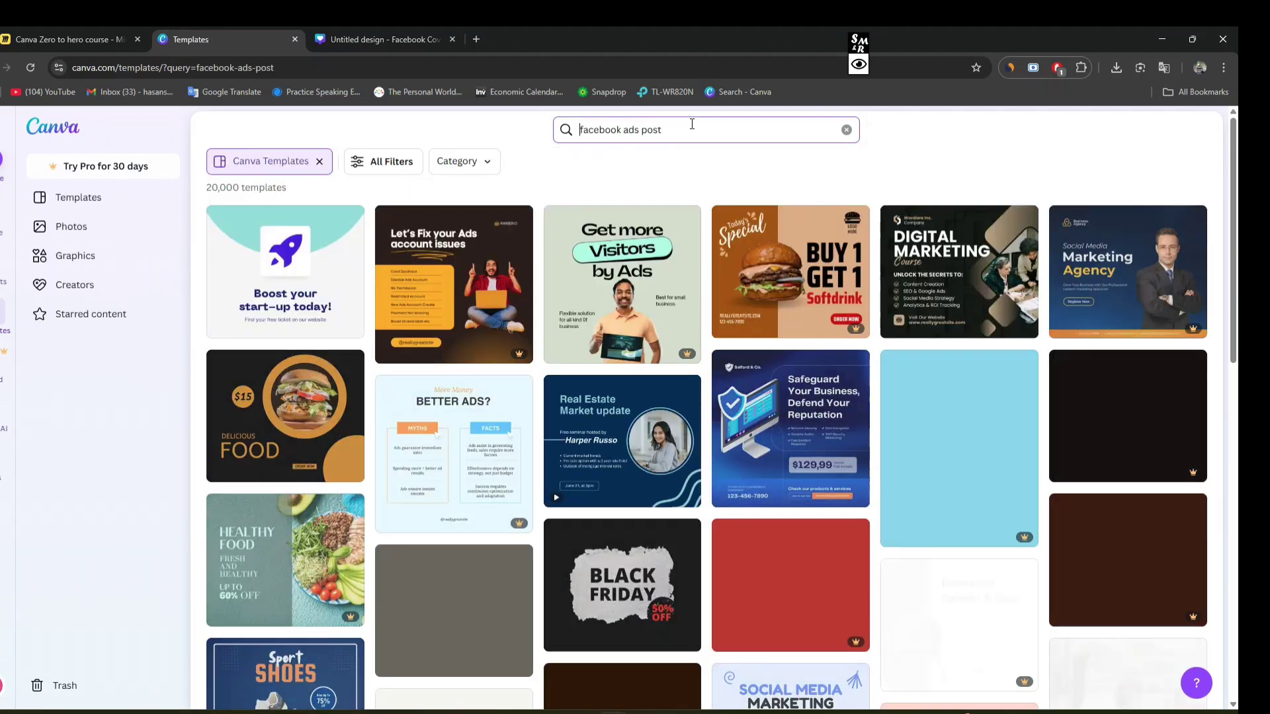
Outline three areas of the template results with screen marker rectangles, erase them, and hide the marker overlay.
click(858, 64)
click(985, 44)
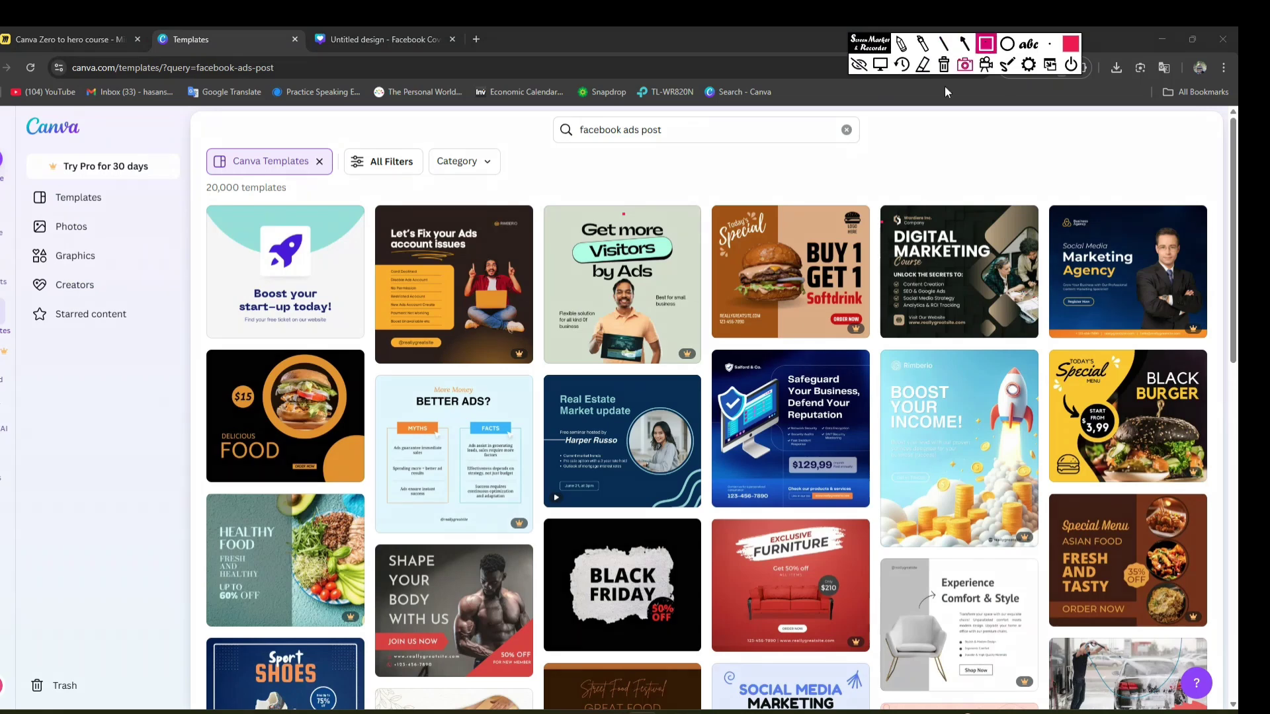
drag(250, 199, 464, 355)
drag(552, 293, 1143, 501)
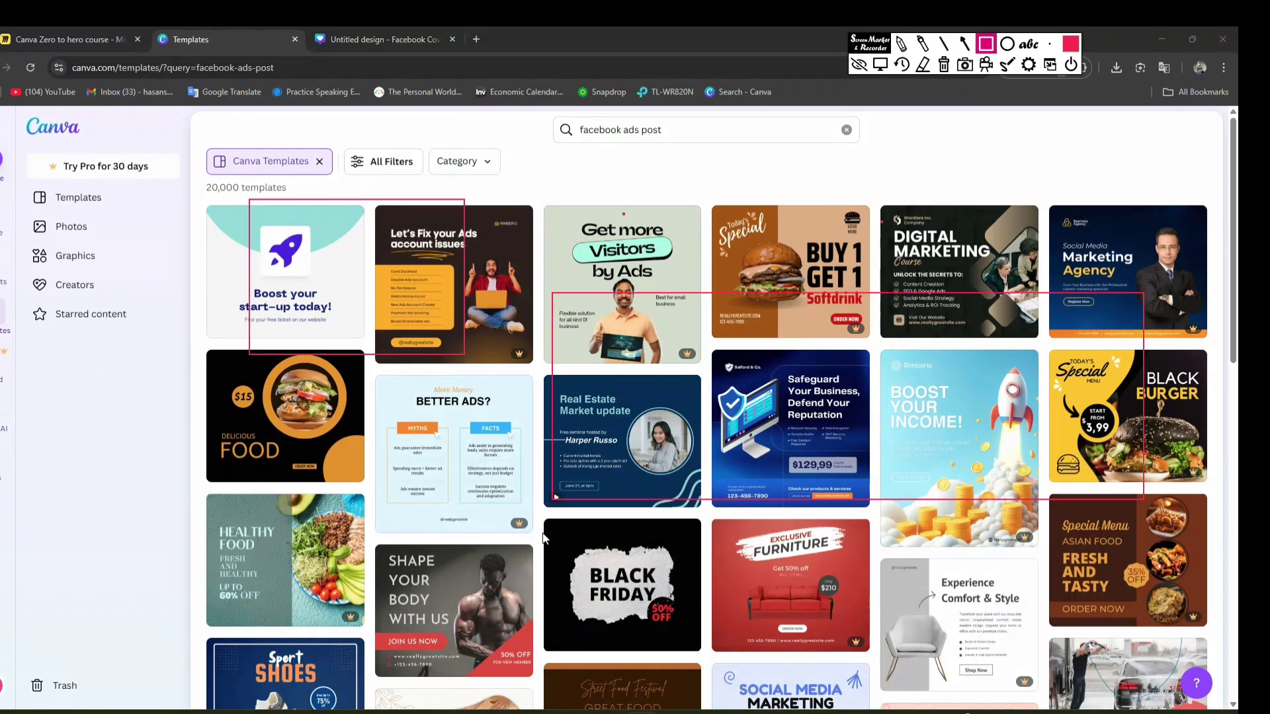
mouse_move(228, 401)
mouse_down()
mouse_move(735, 625)
mouse_move(1231, 675)
mouse_up()
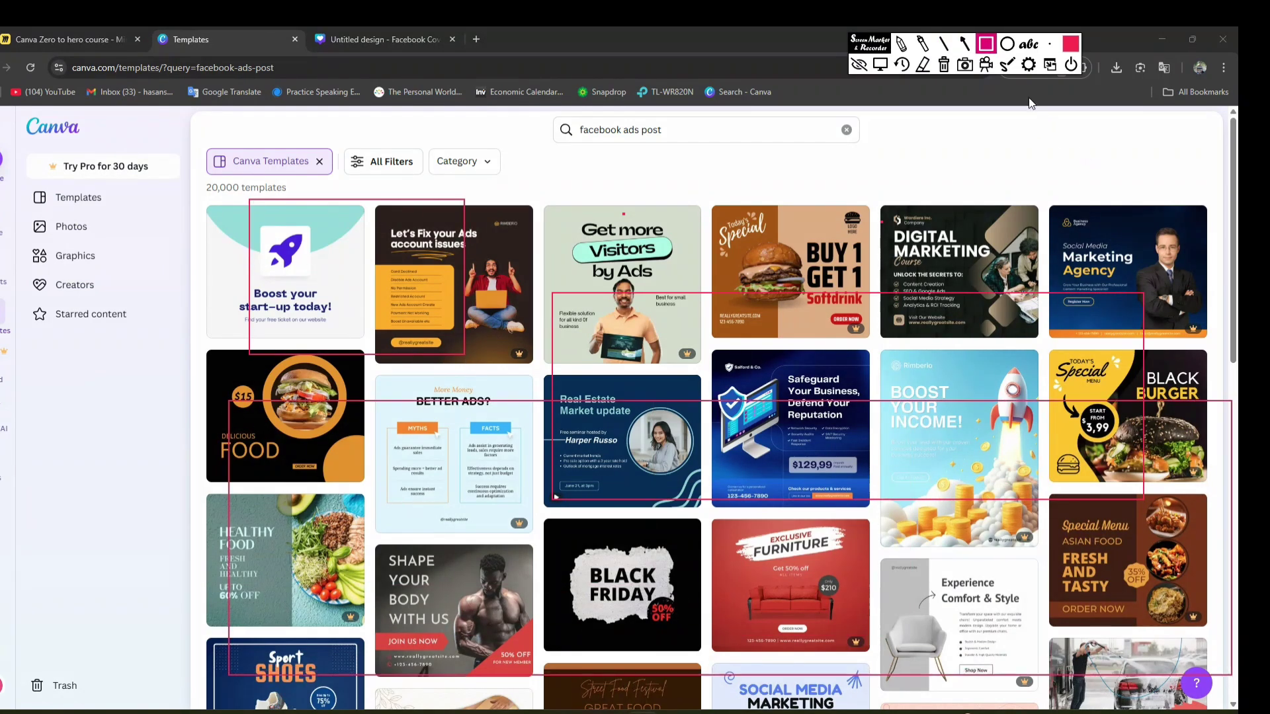
click(923, 64)
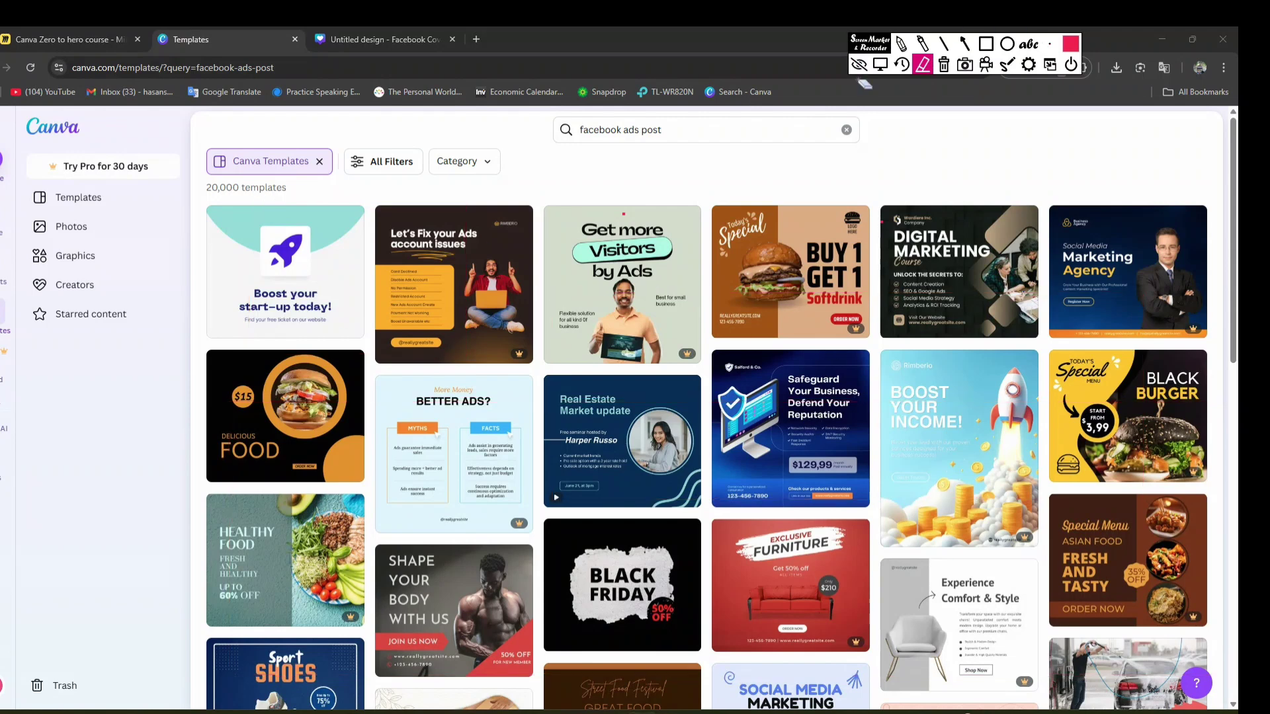
click(859, 65)
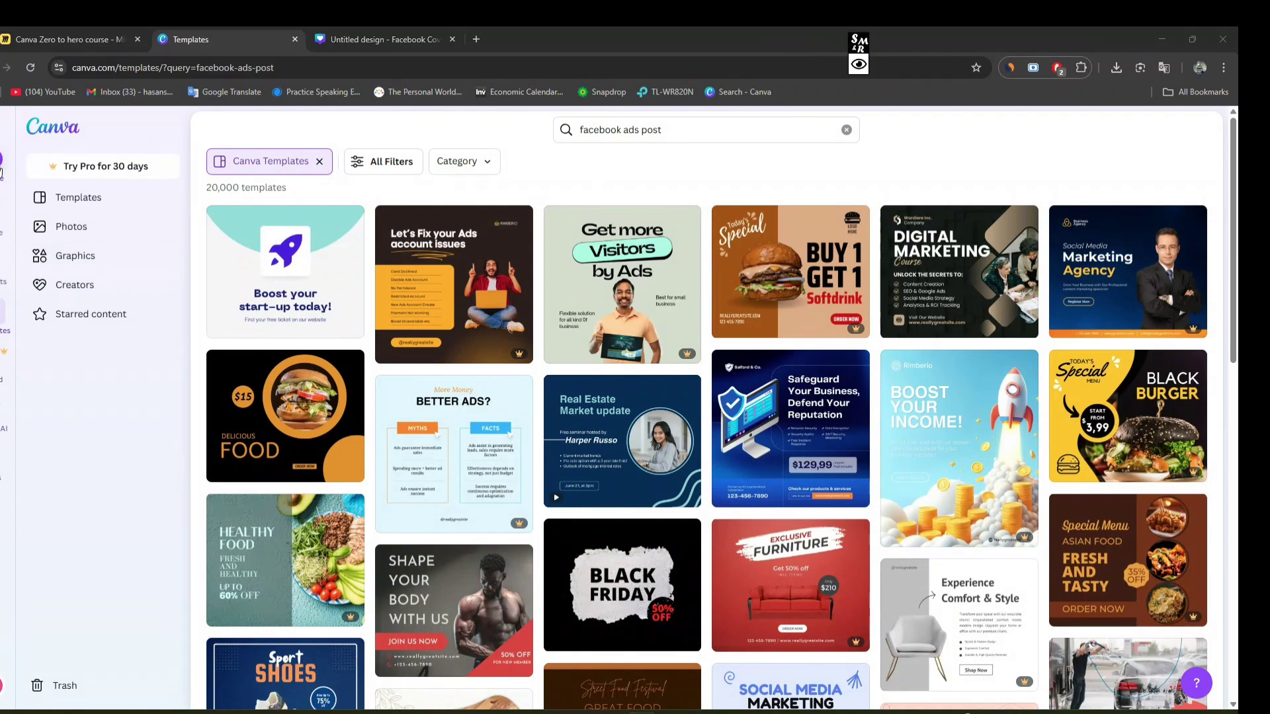
Reopen the Create a design dialog and look through its Photo editor and Videos categories.
click(2, 160)
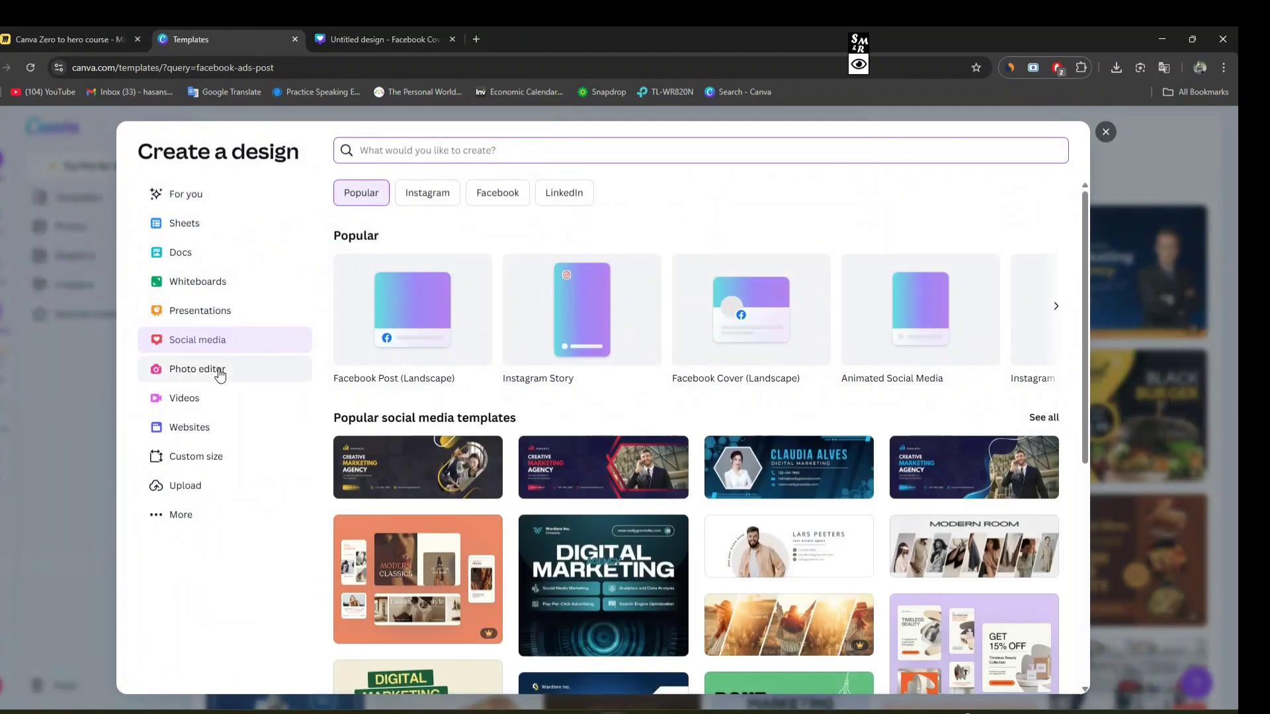
click(242, 371)
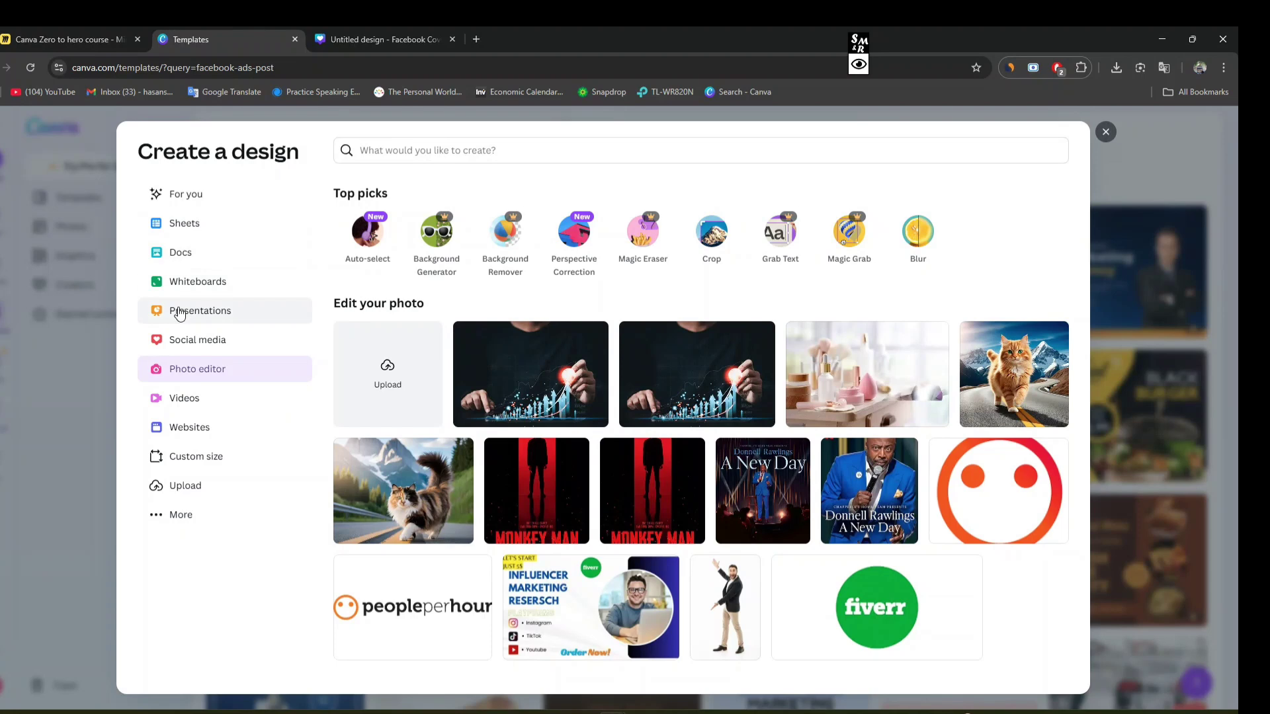
click(211, 406)
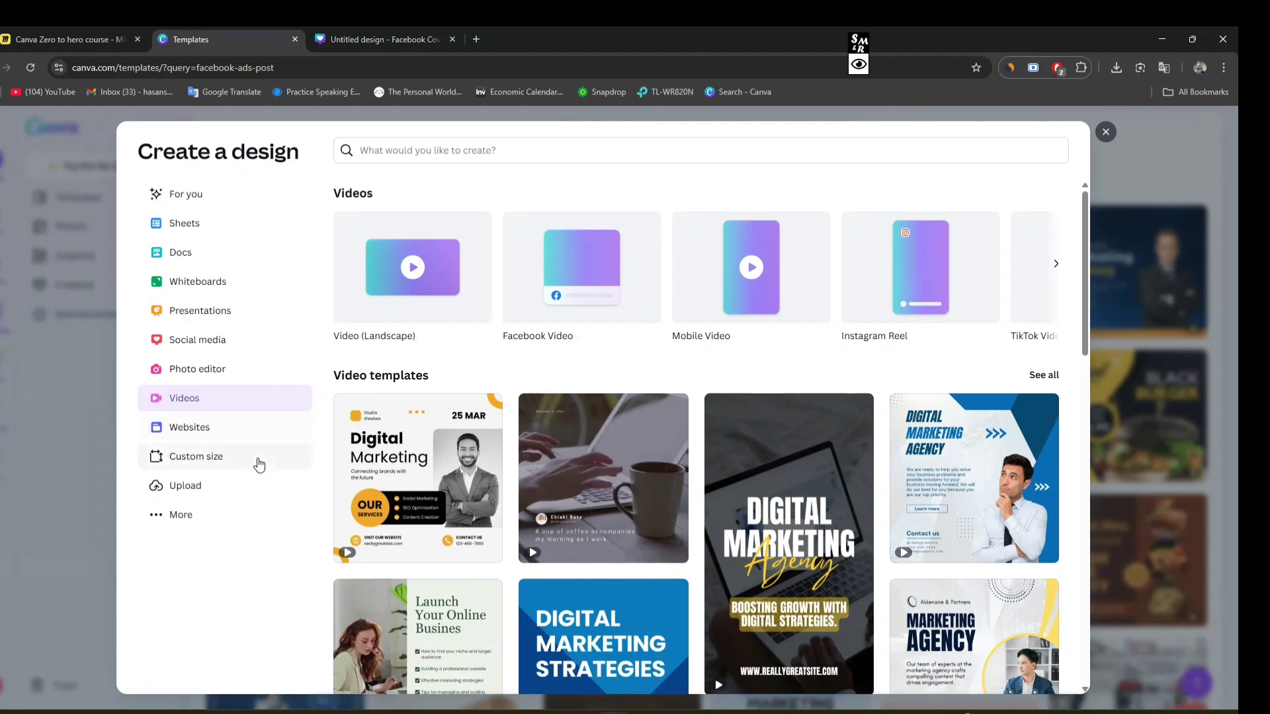
Outline the Custom size and Upload categories with screen marker rectangles, and hide the marker overlay.
click(859, 64)
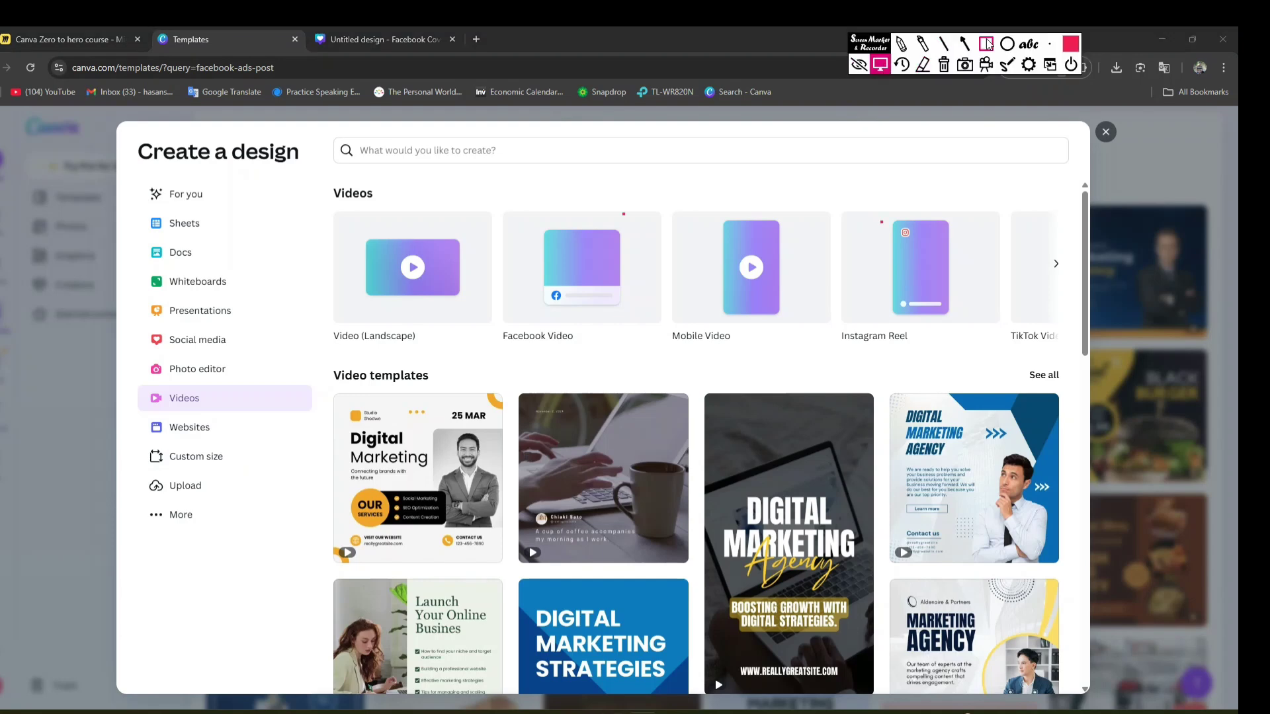
drag(130, 439, 249, 469)
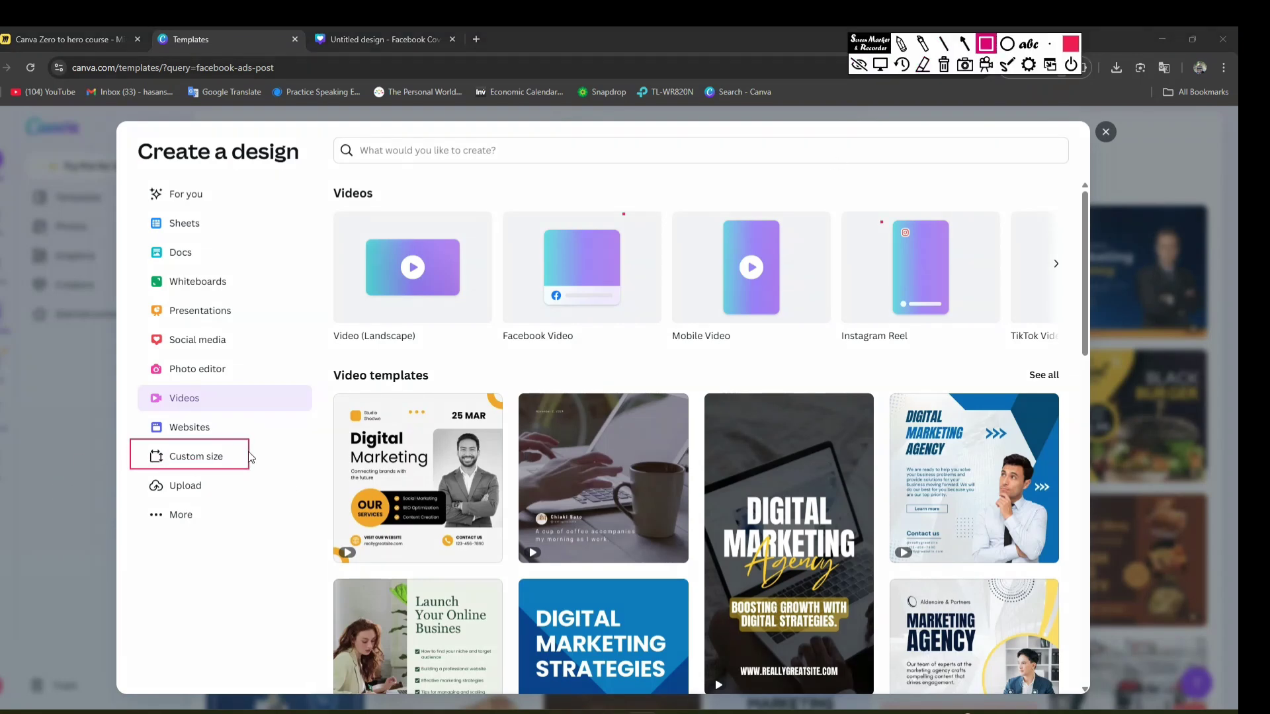
drag(119, 472, 262, 500)
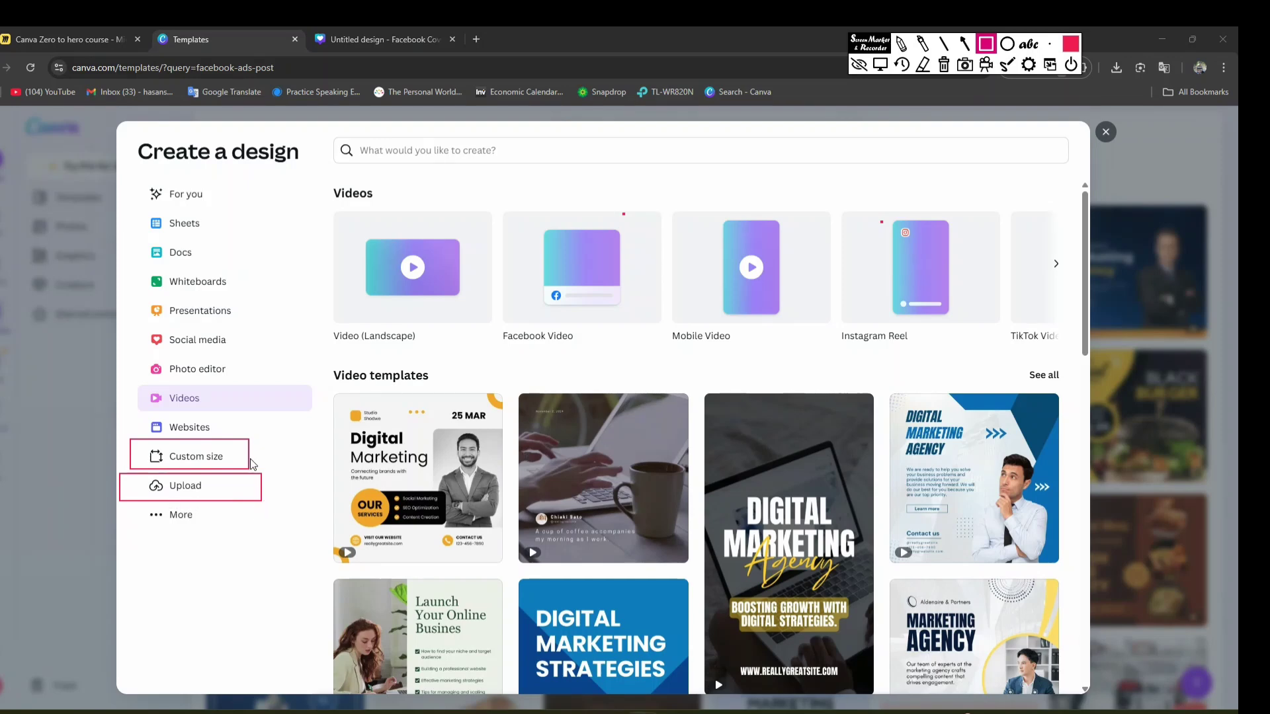
click(859, 65)
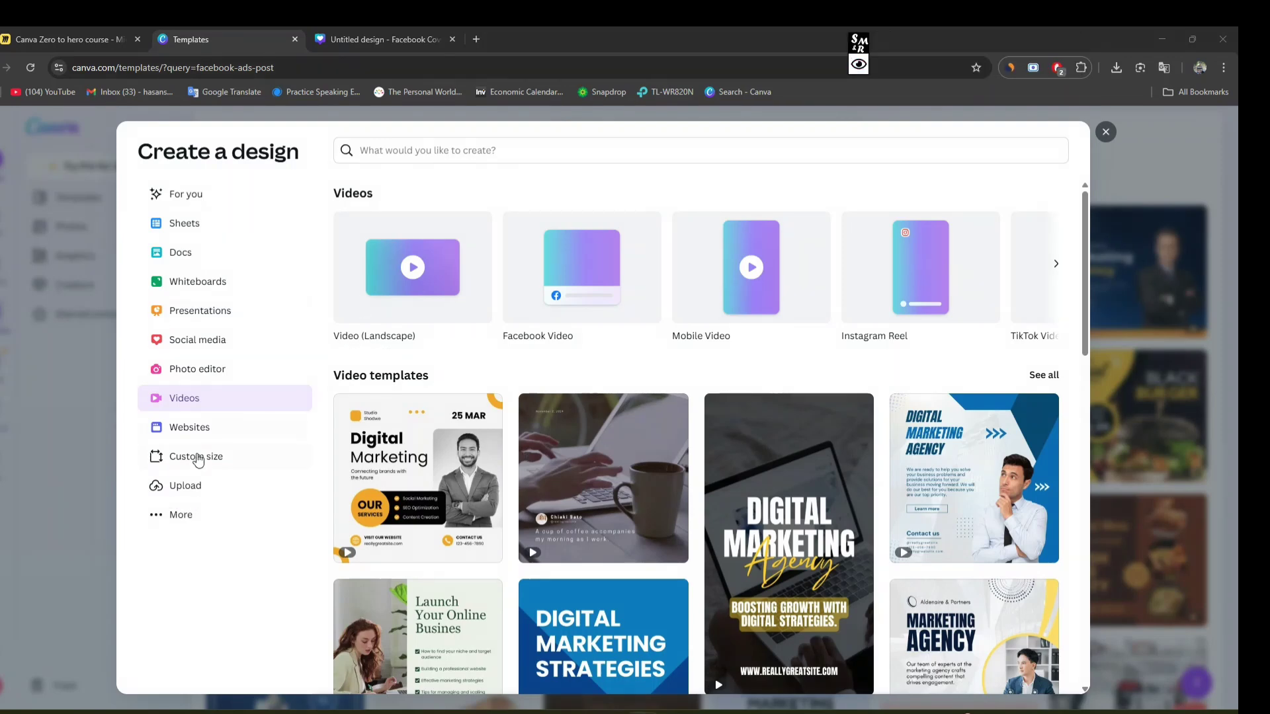
Switch to the Custom size category and point out its empty width and height fields.
click(206, 459)
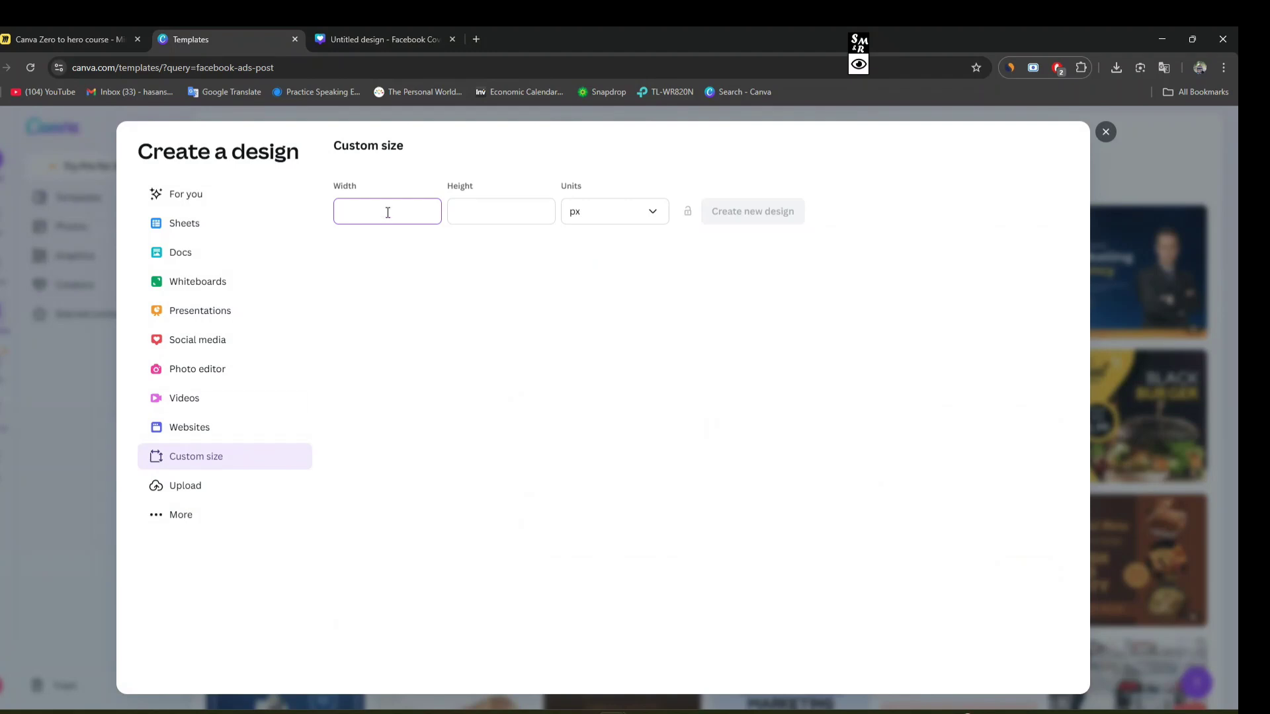
click(475, 206)
click(405, 210)
click(474, 209)
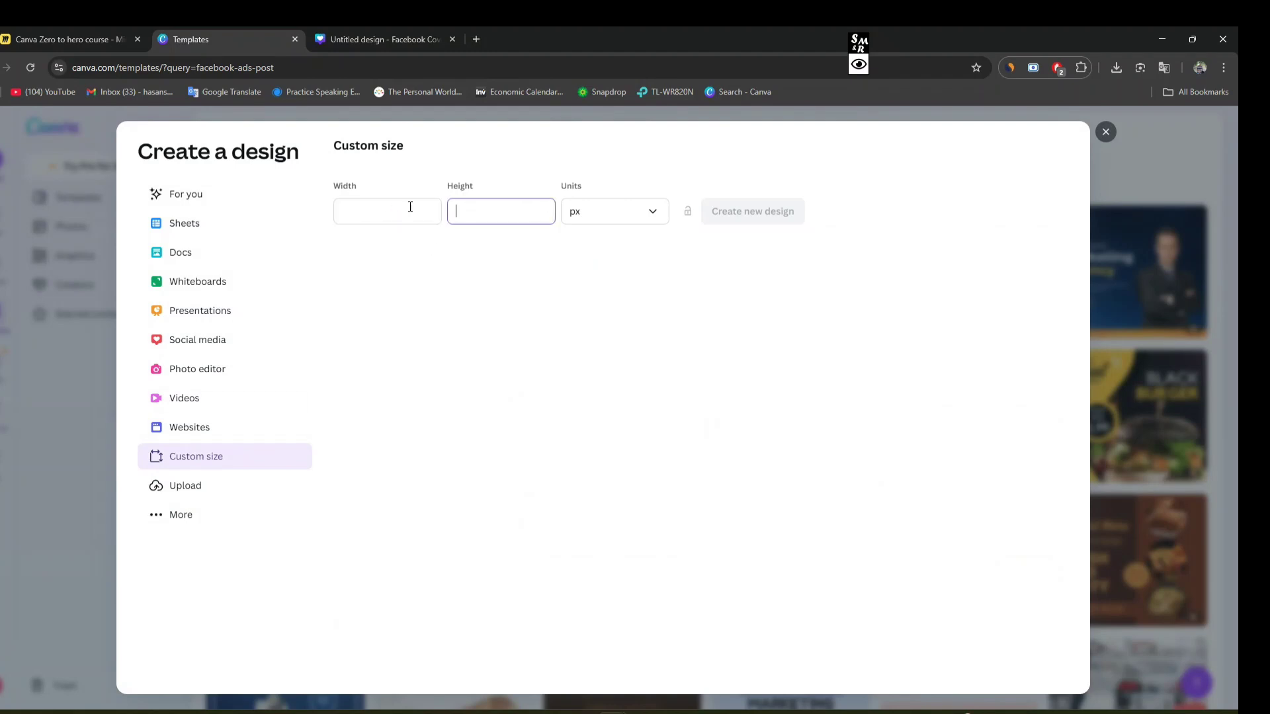
click(387, 209)
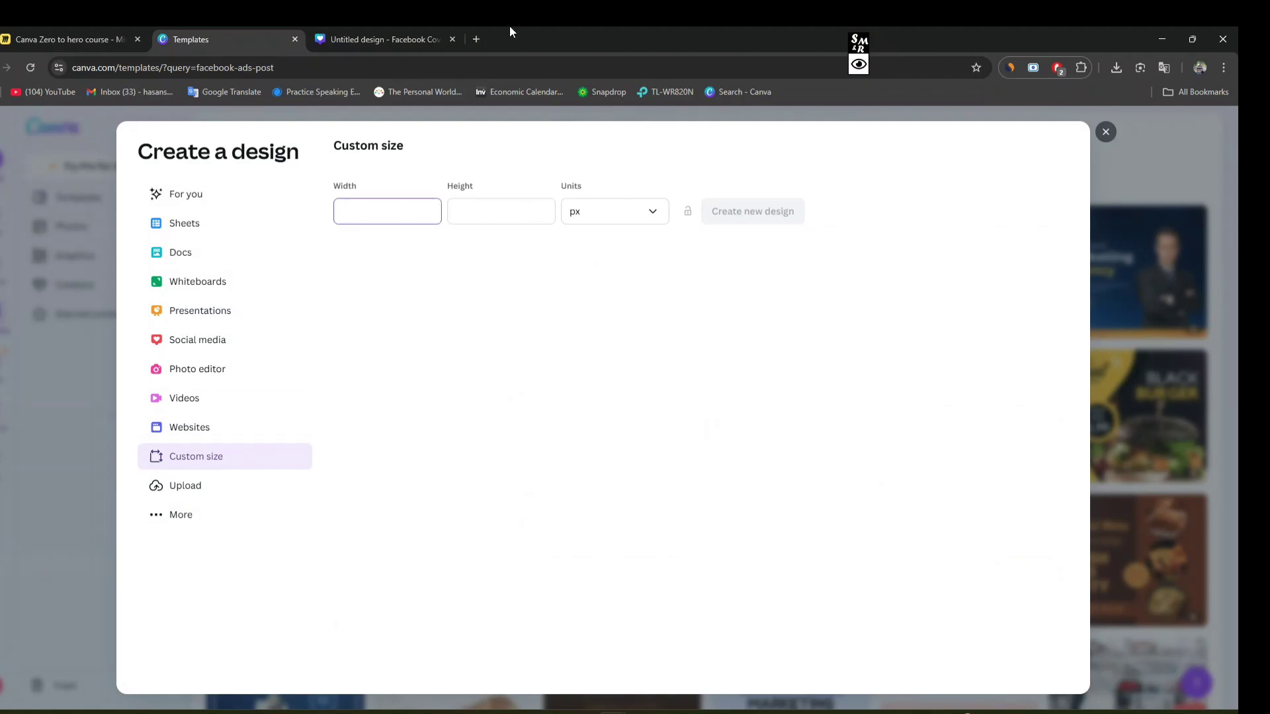
Search Google in a new browser tab for "instagram reels post size".
click(476, 40)
click(472, 64)
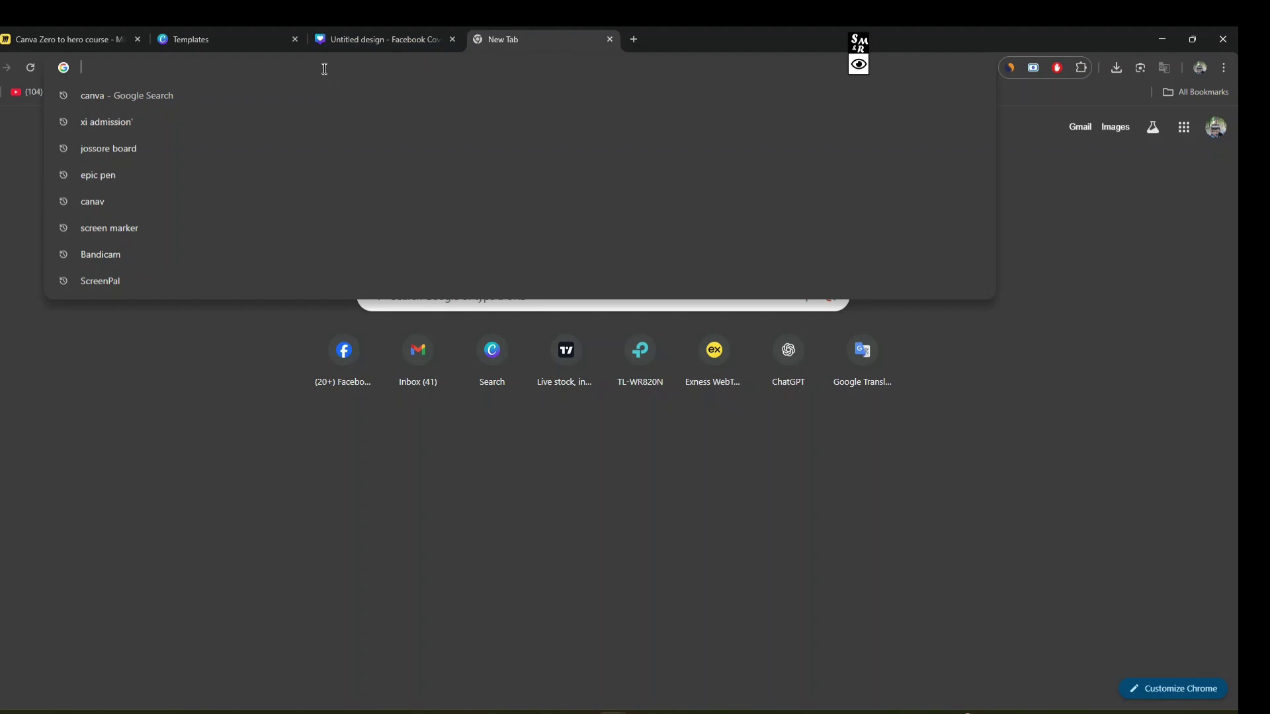
text(instagra)
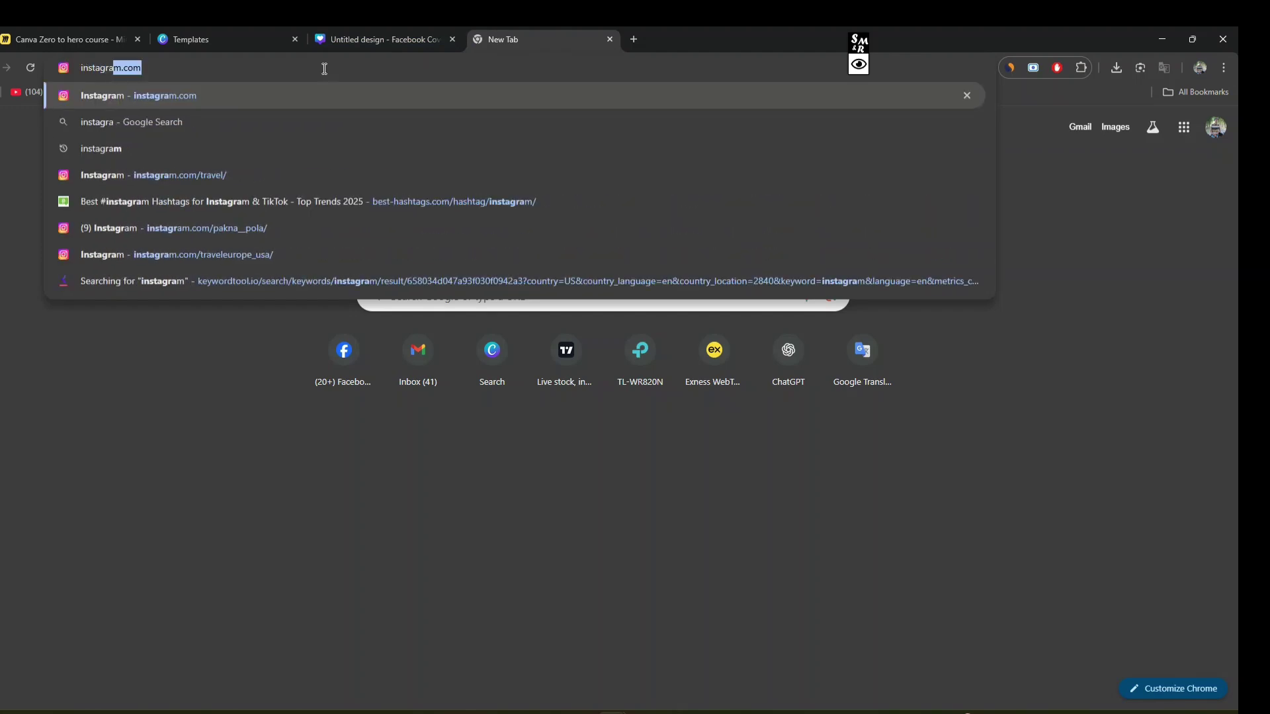
text(m)
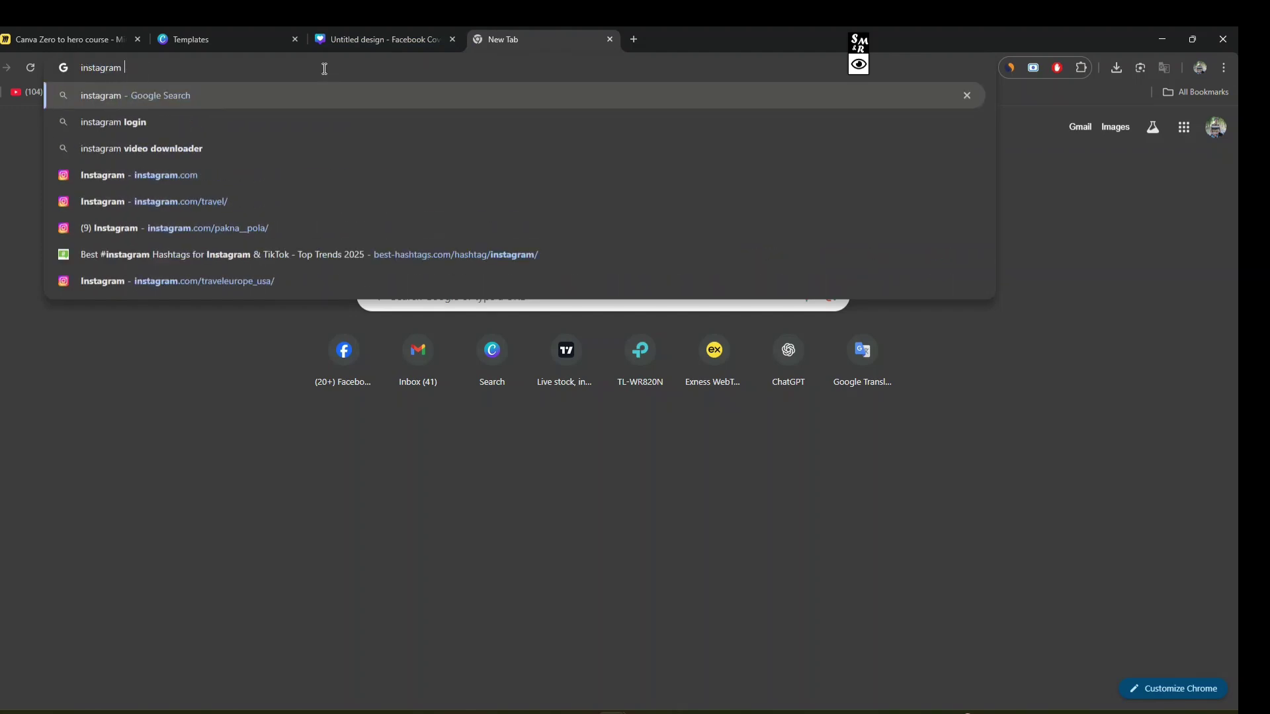
text( reels)
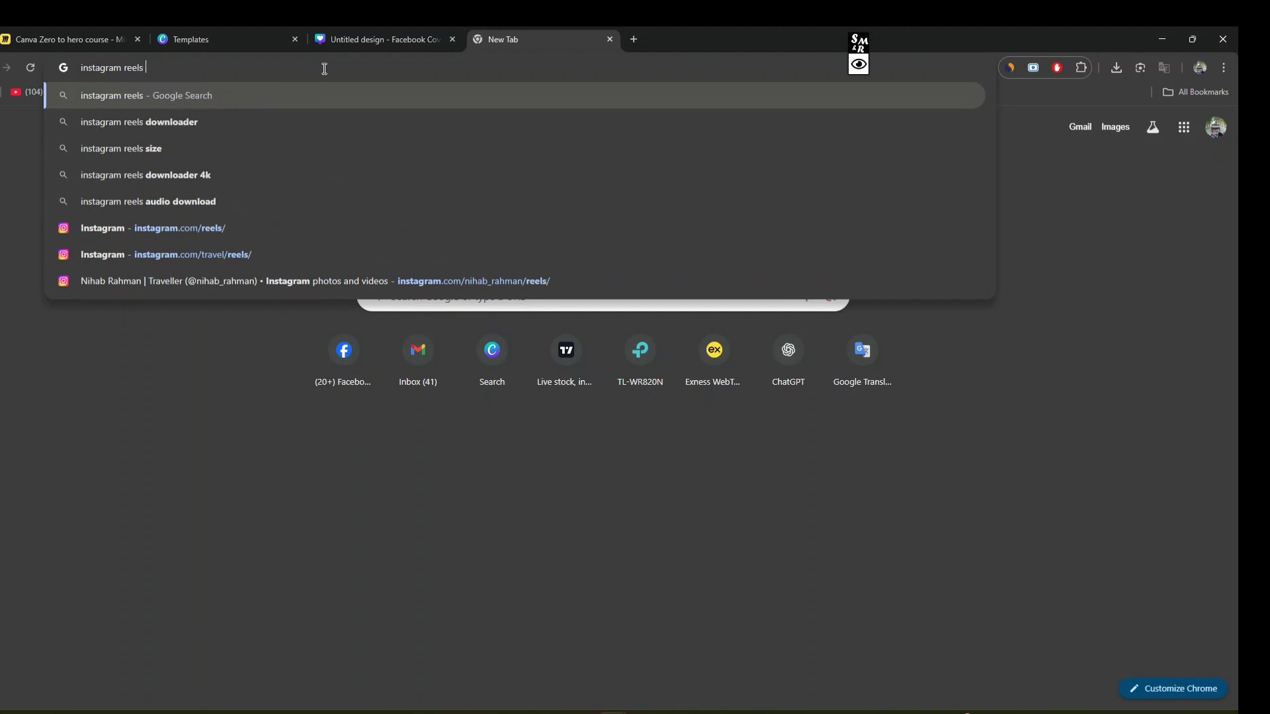
text( post)
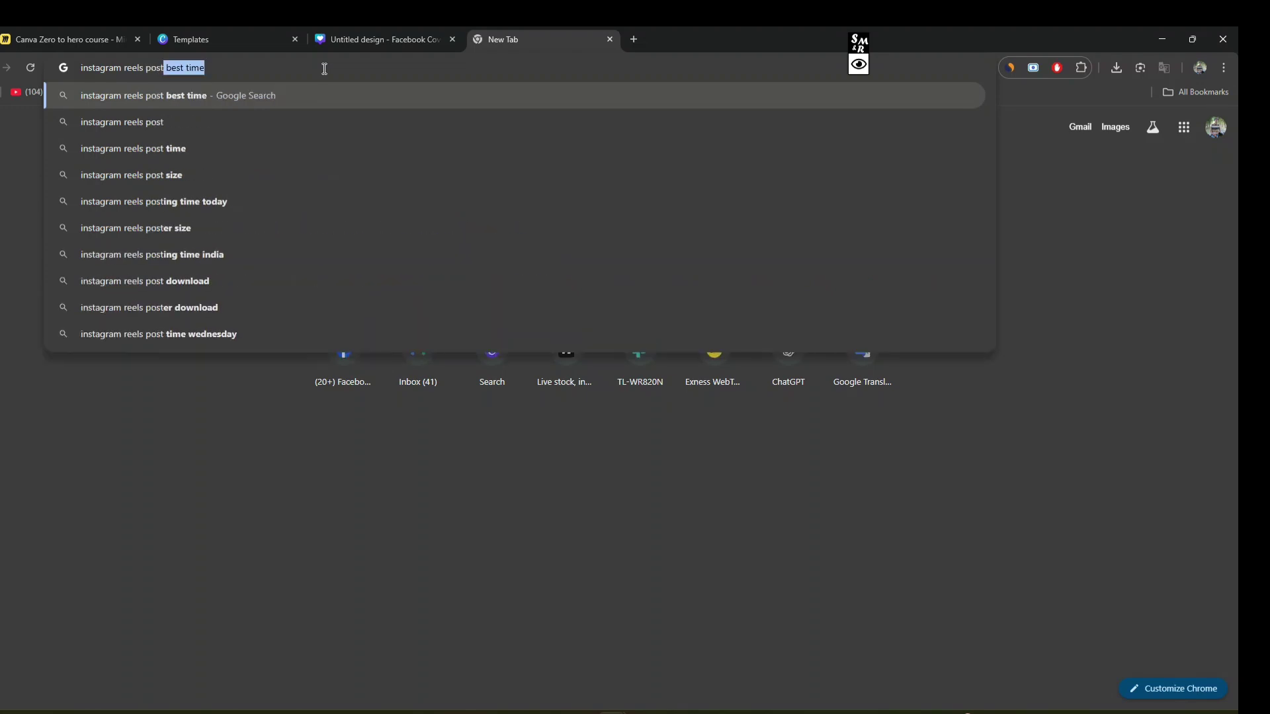
text( size)
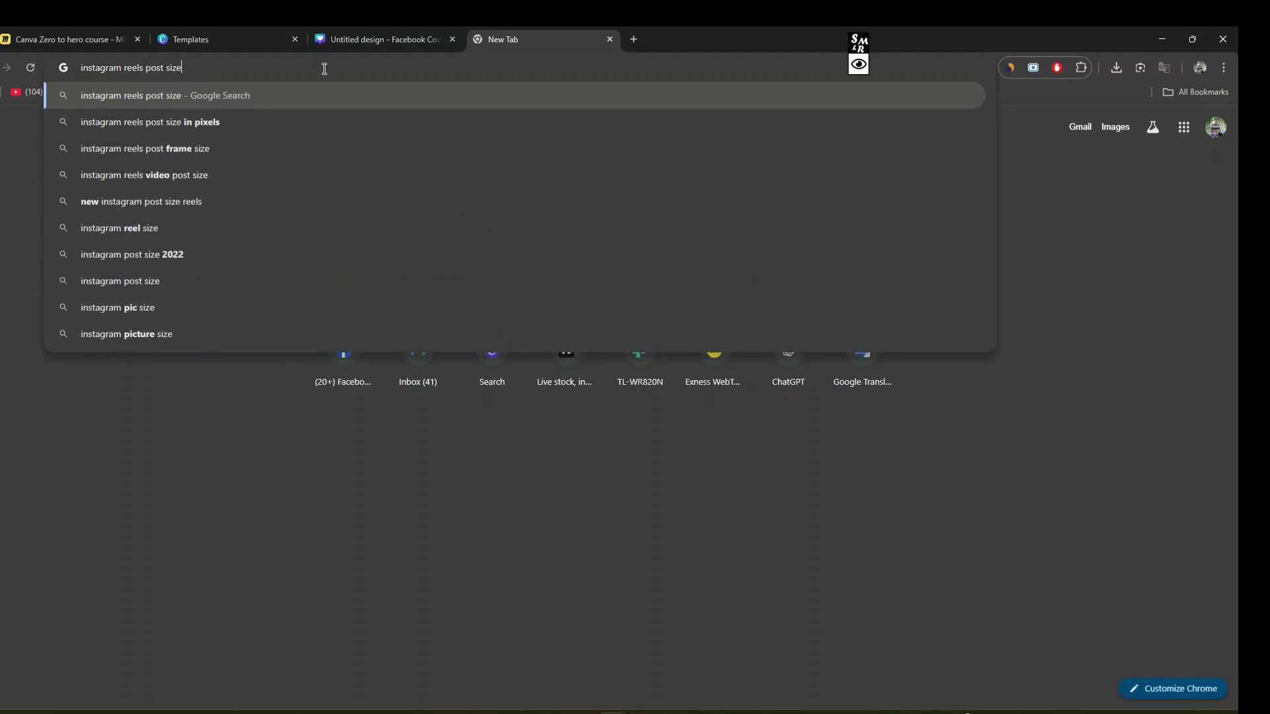
key(Return)
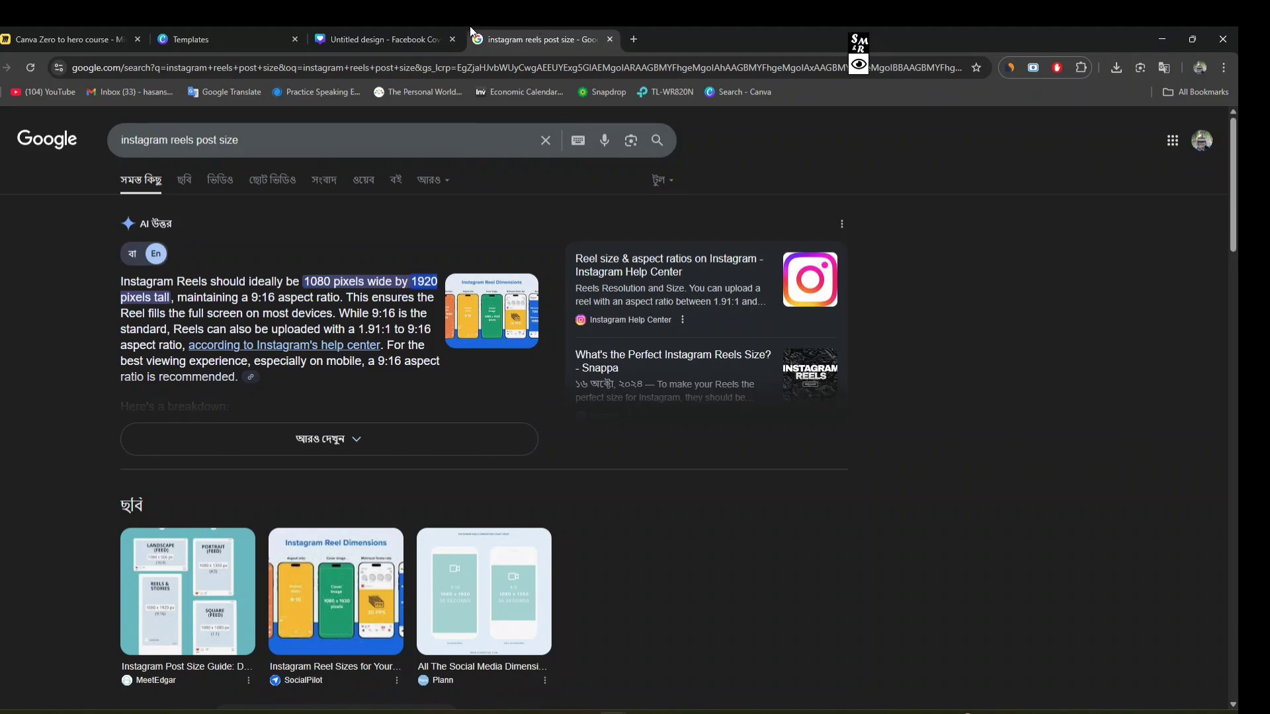
Close the untitled Facebook Cover design and return to the Custom size form on the Templates page.
click(397, 36)
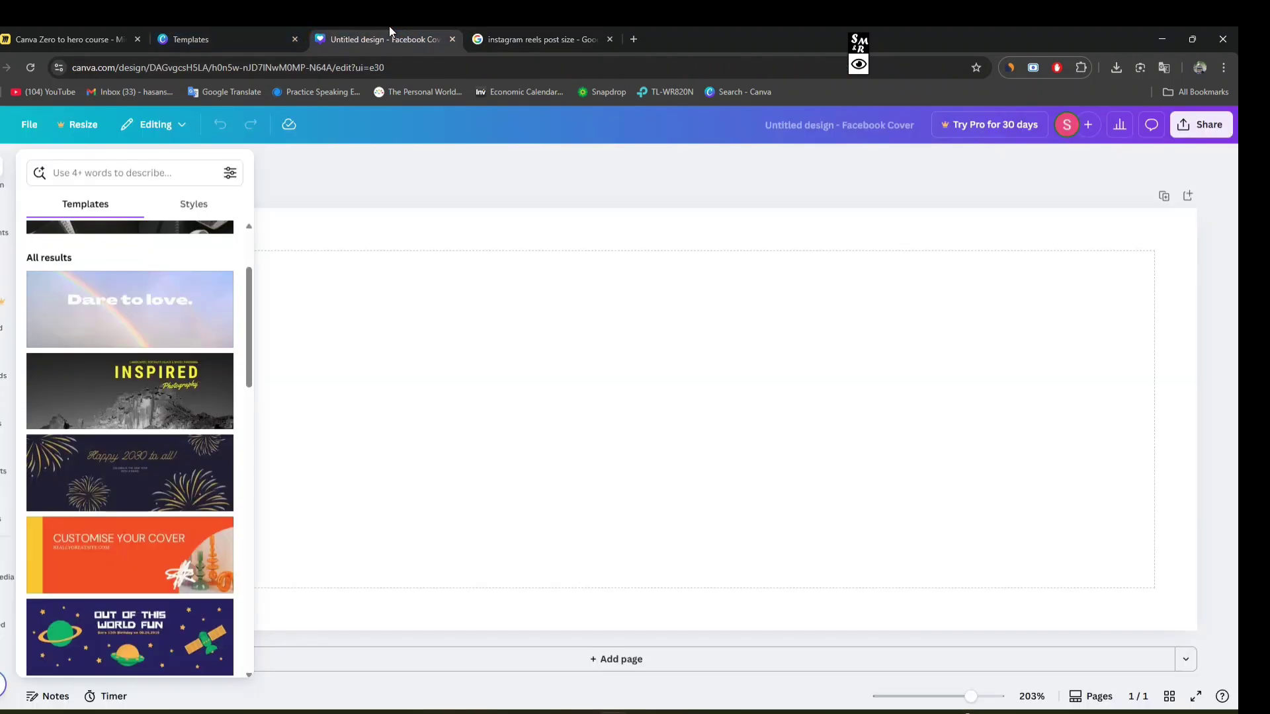
click(253, 29)
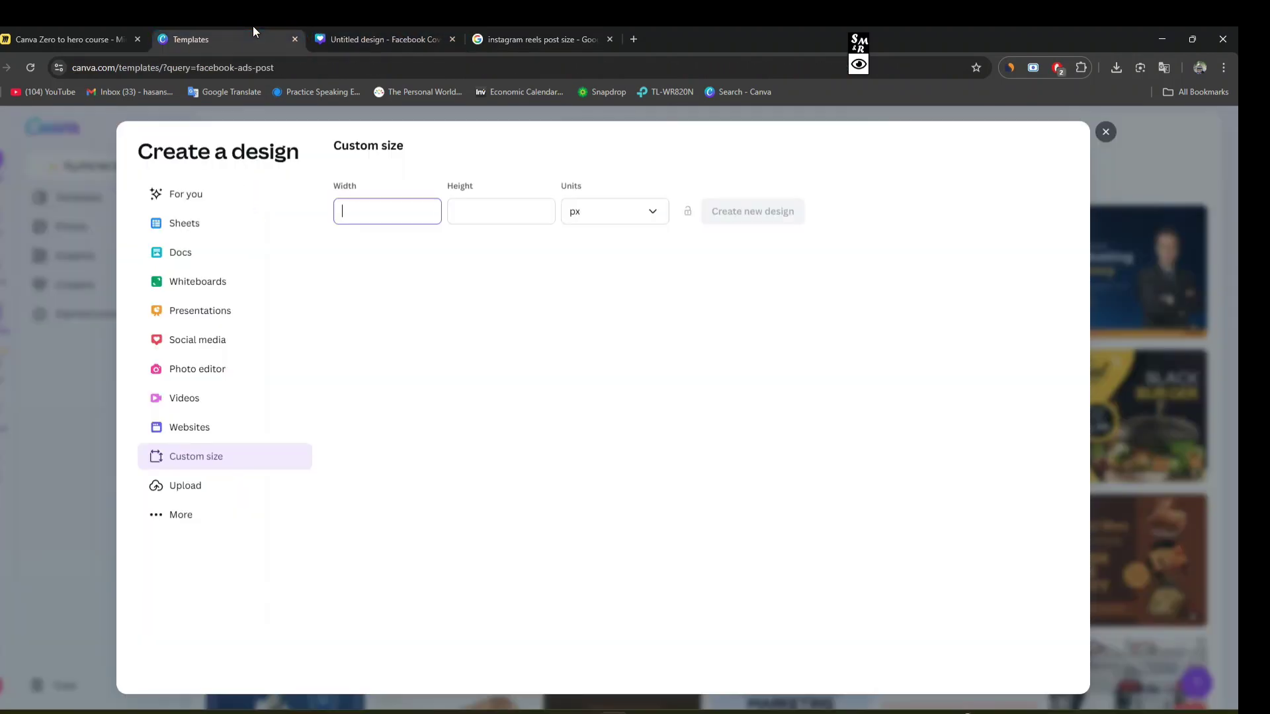
click(452, 40)
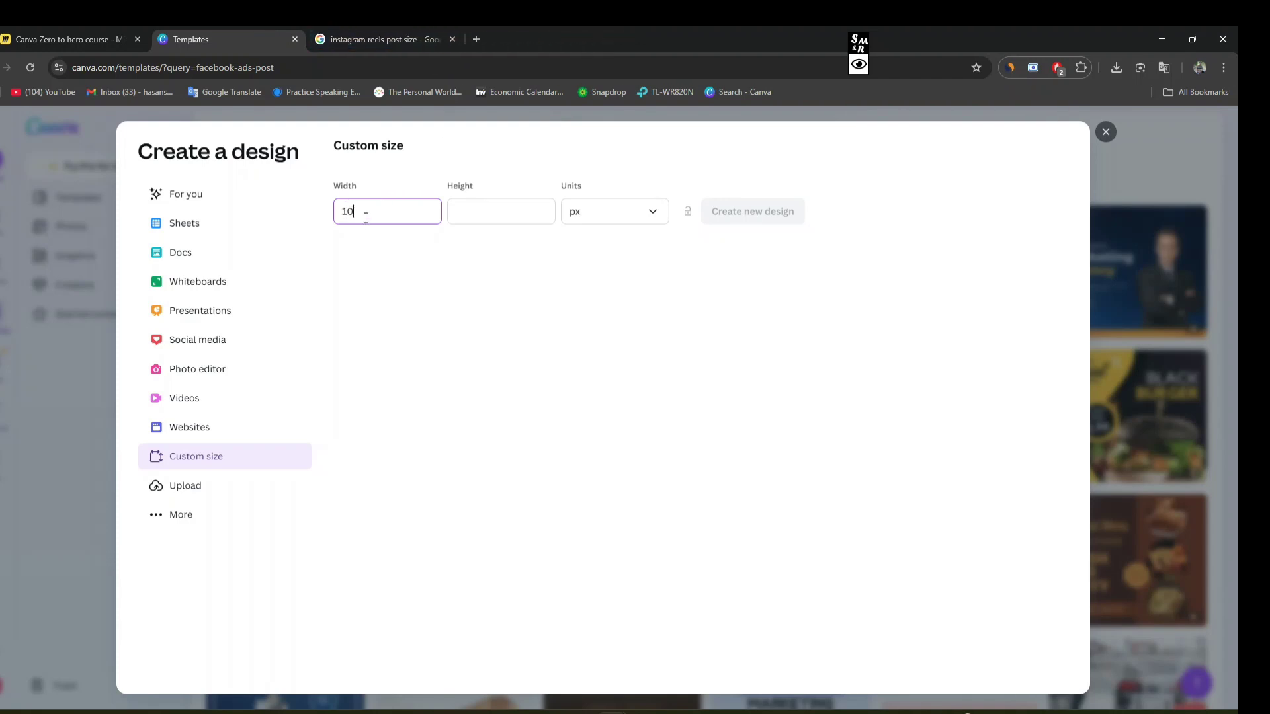
Create a new custom-size design with a width of 1080 px and a height of 1920 px.
click(509, 213)
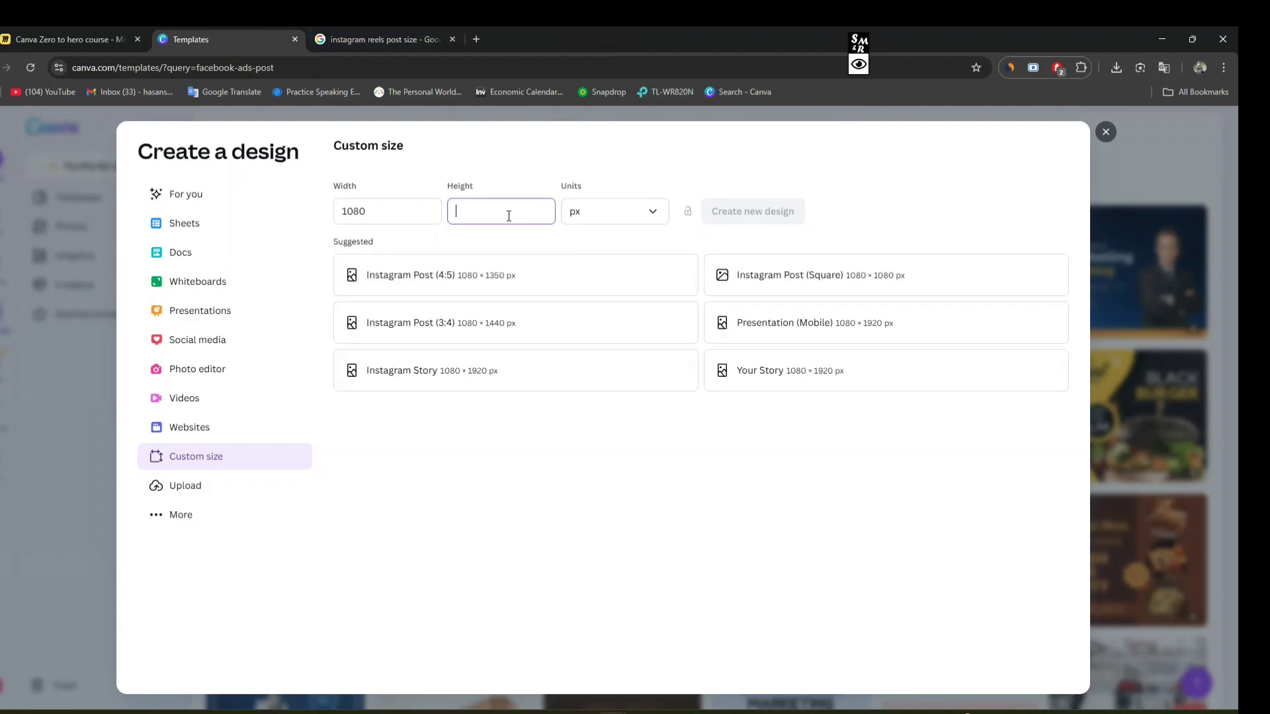
text(17)
key(BackSpace)
text(9)
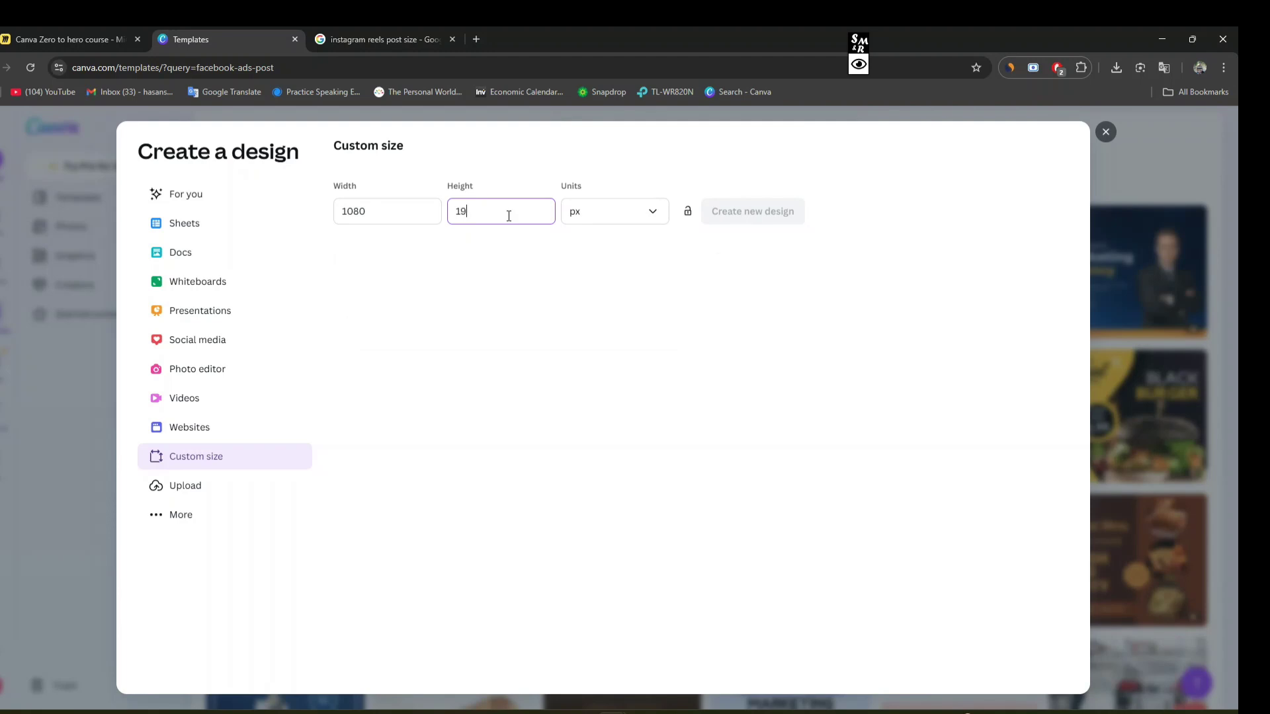
text(20)
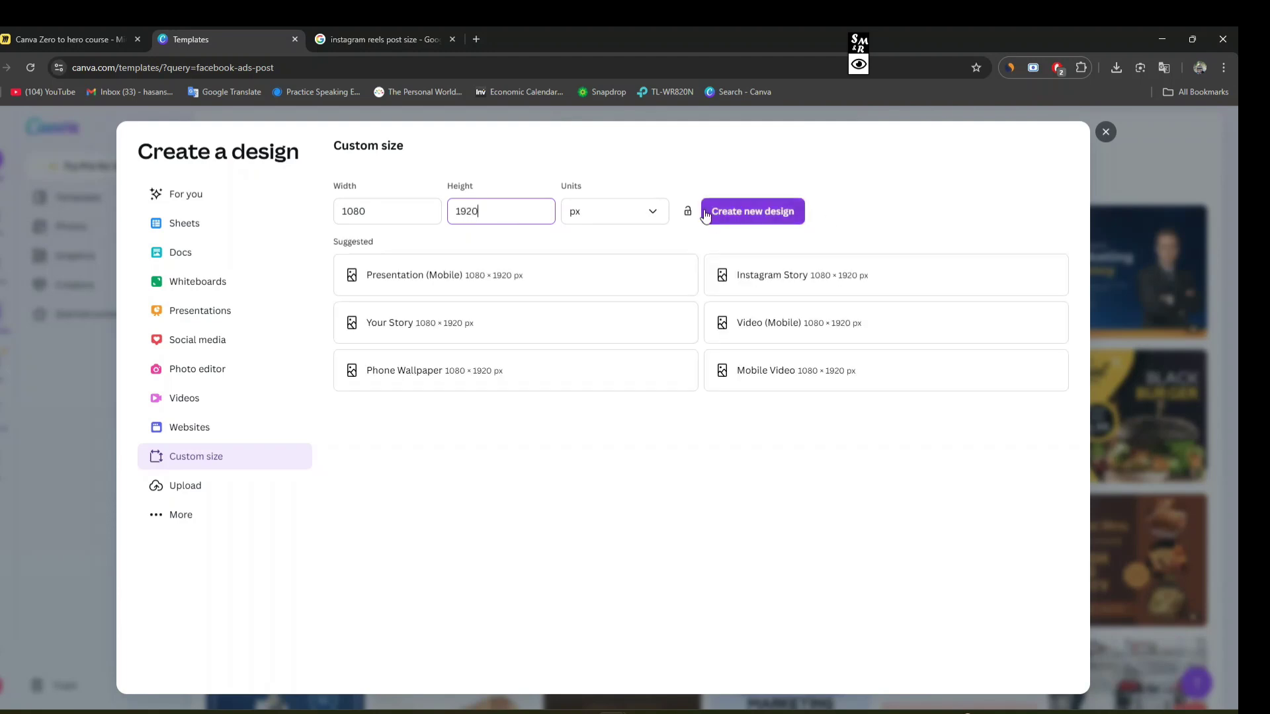
click(752, 213)
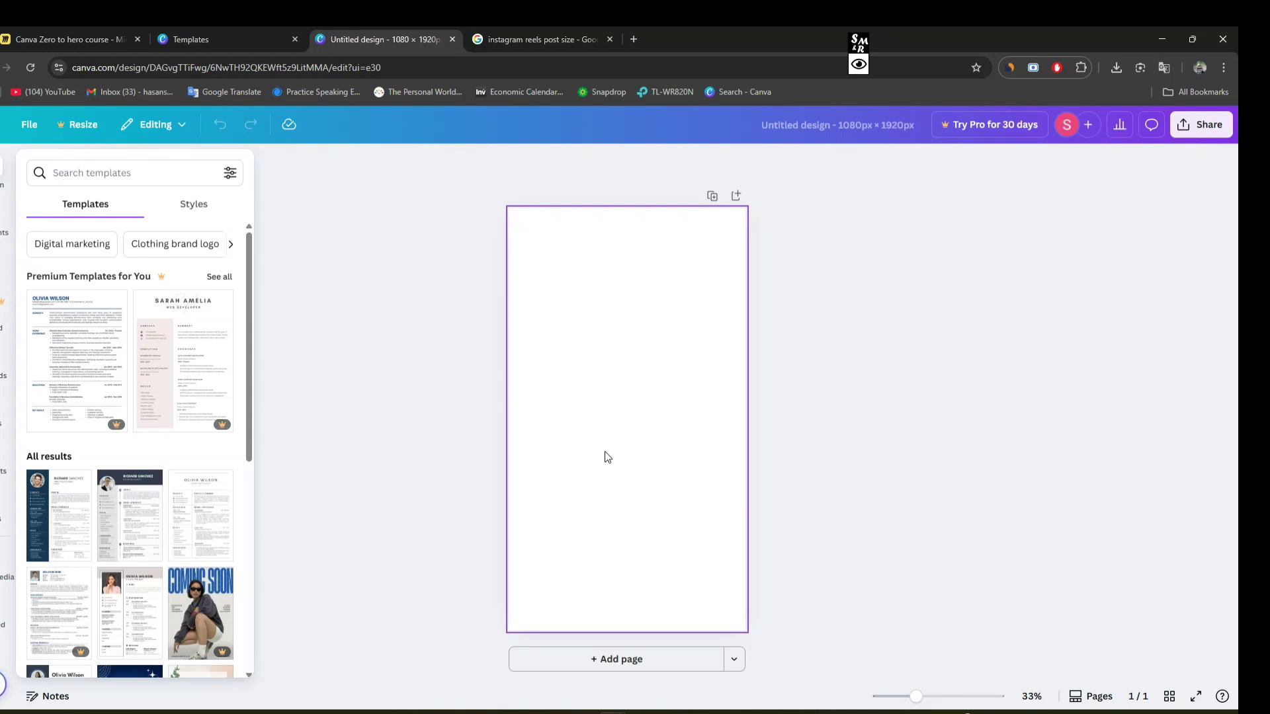
Apply the four-photo desk and coffee collage template to the blank page, and close the design.
scroll(139, 461, down, 5)
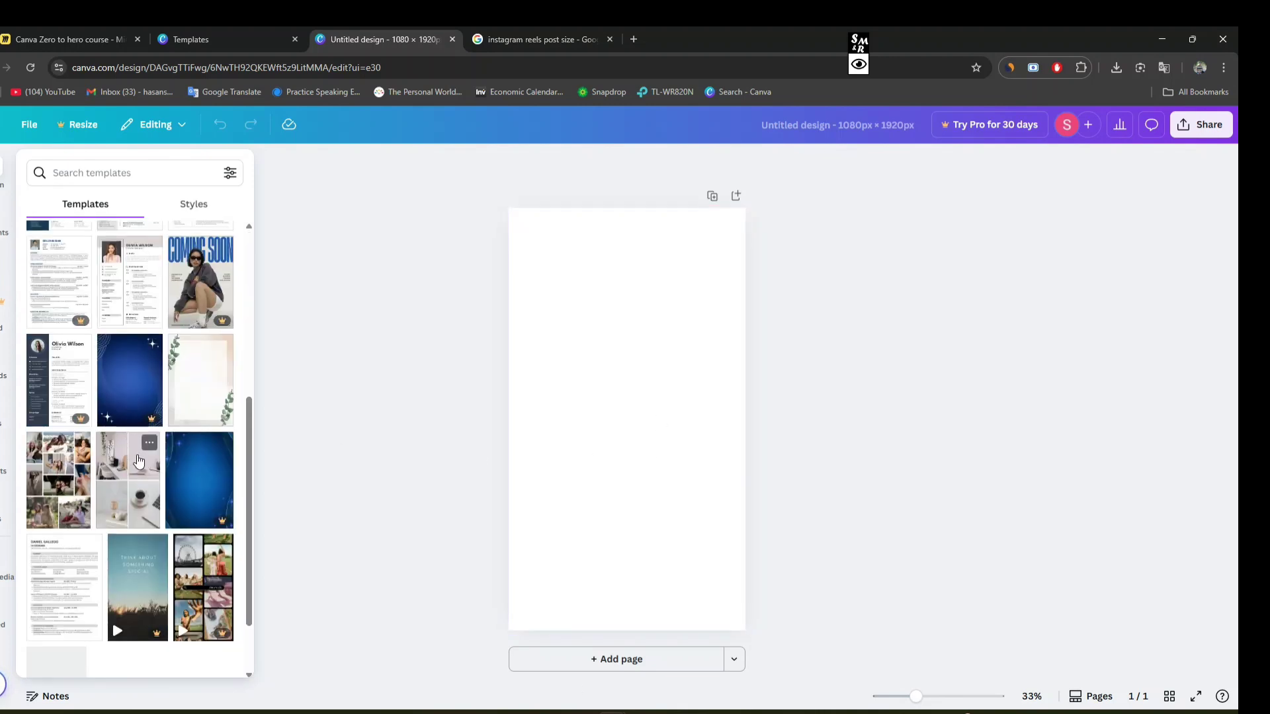
click(132, 490)
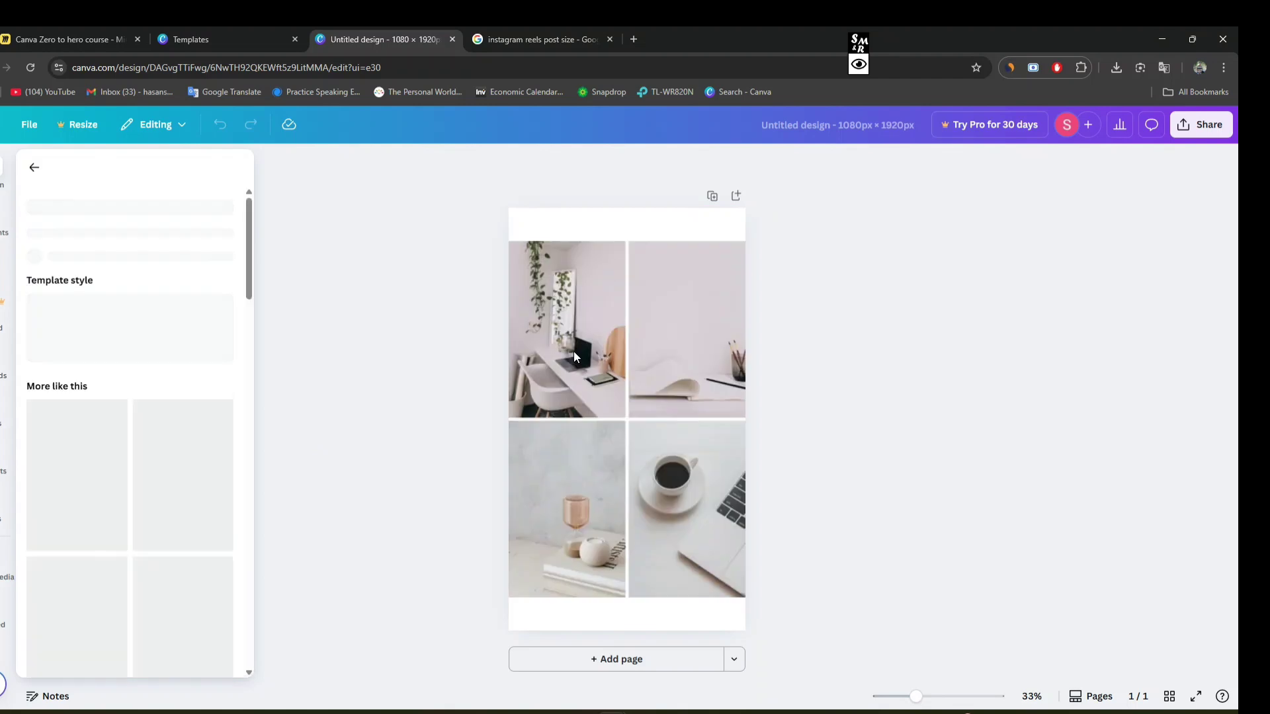
click(452, 39)
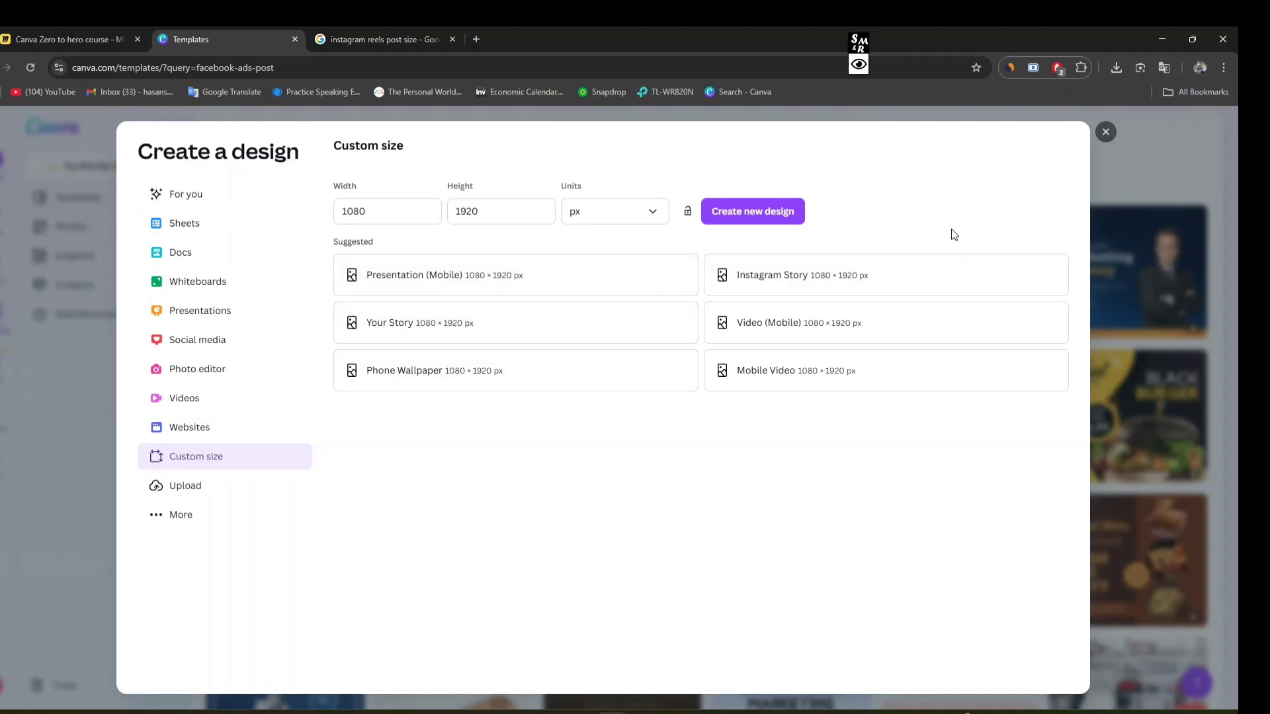
Clear the width and height values of the custom size.
click(399, 210)
key(ctrl+a)
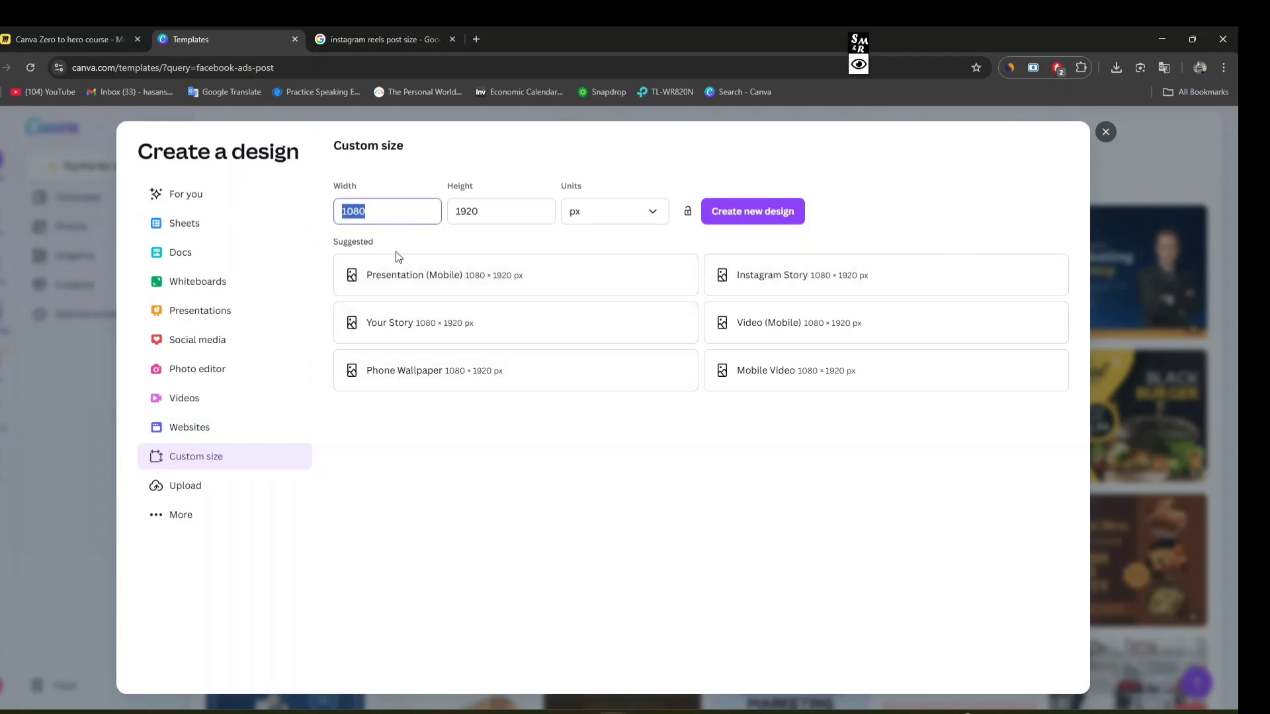
key(BackSpace)
key(Tab)
key(BackSpace)
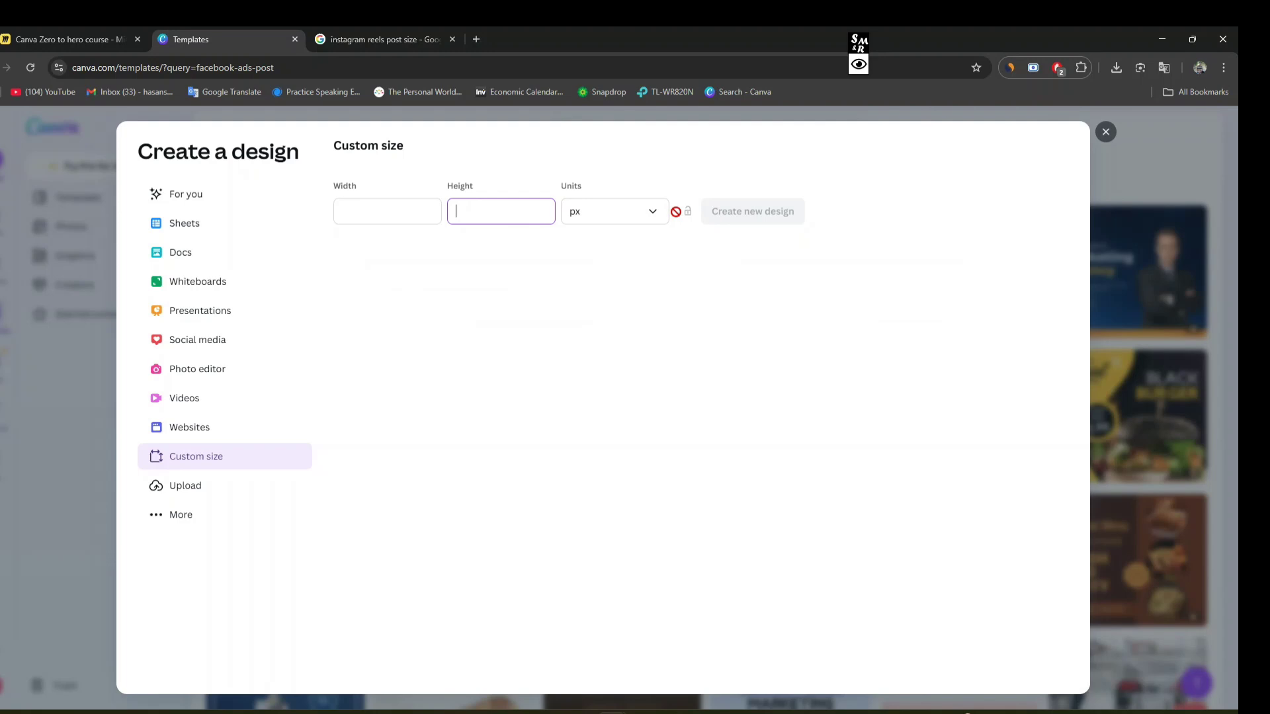
Look through the units available for a custom size, and close the Create a design dialog.
click(631, 219)
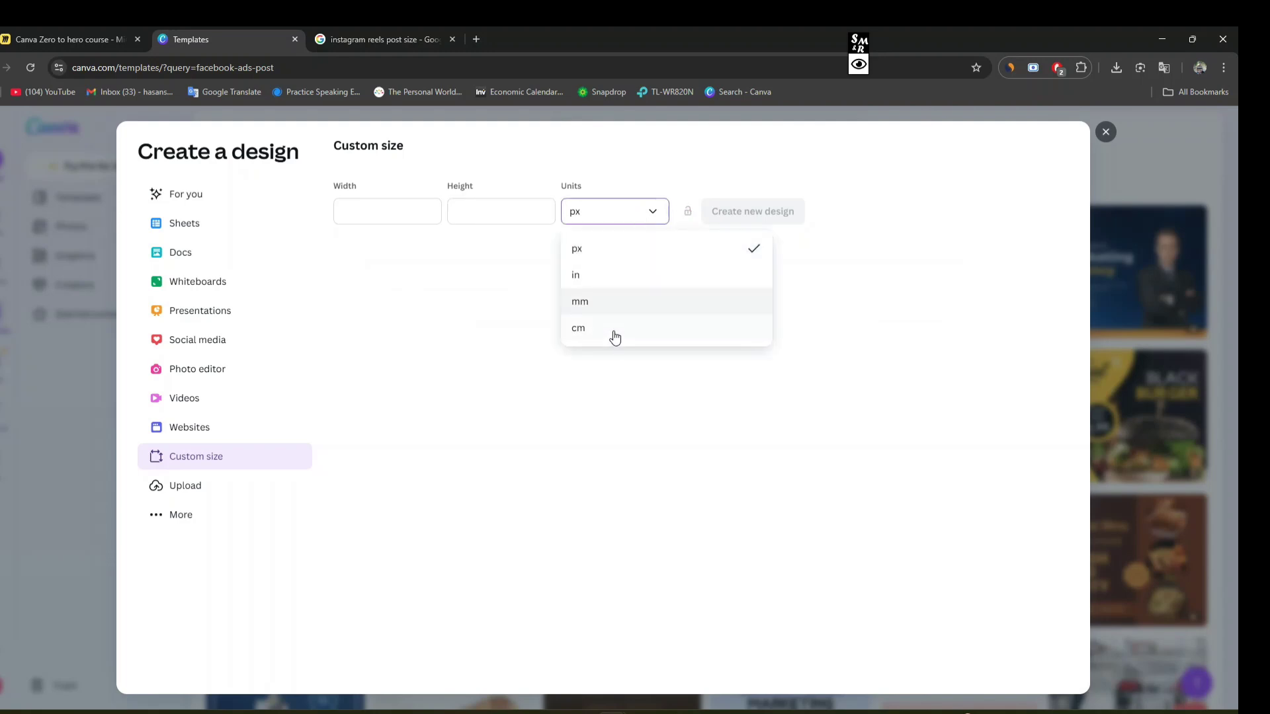
click(804, 232)
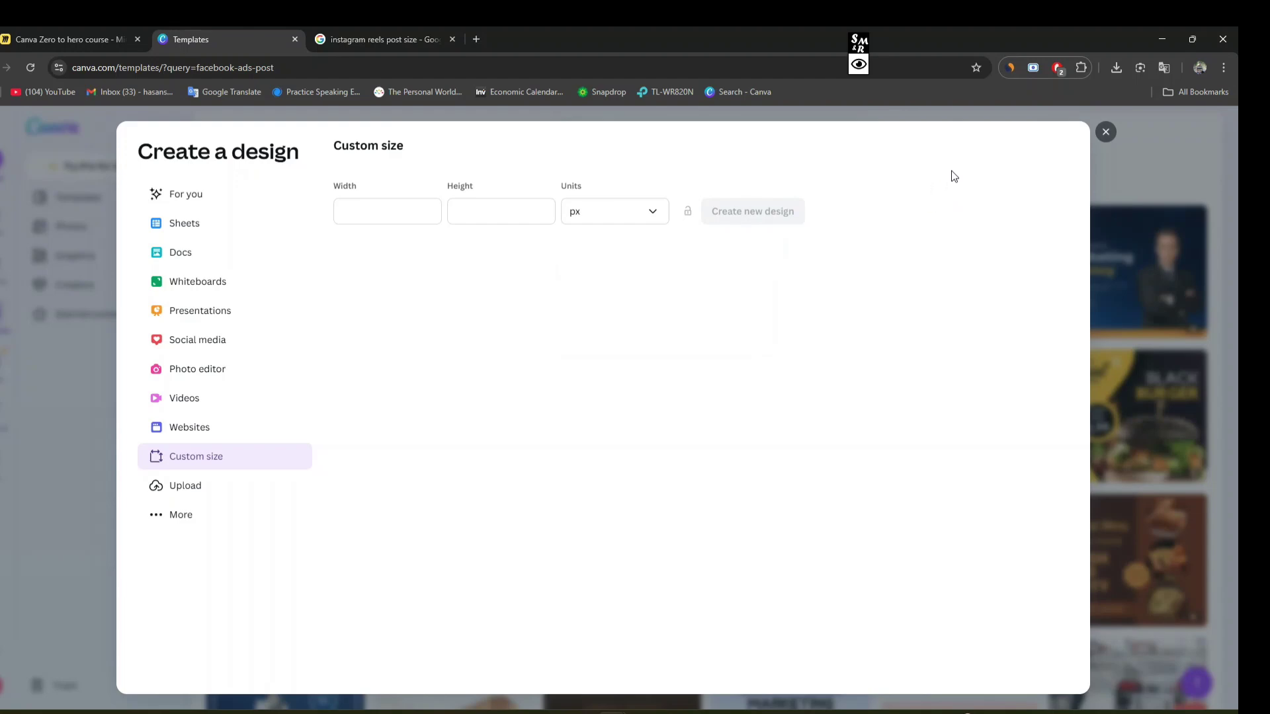
click(1106, 133)
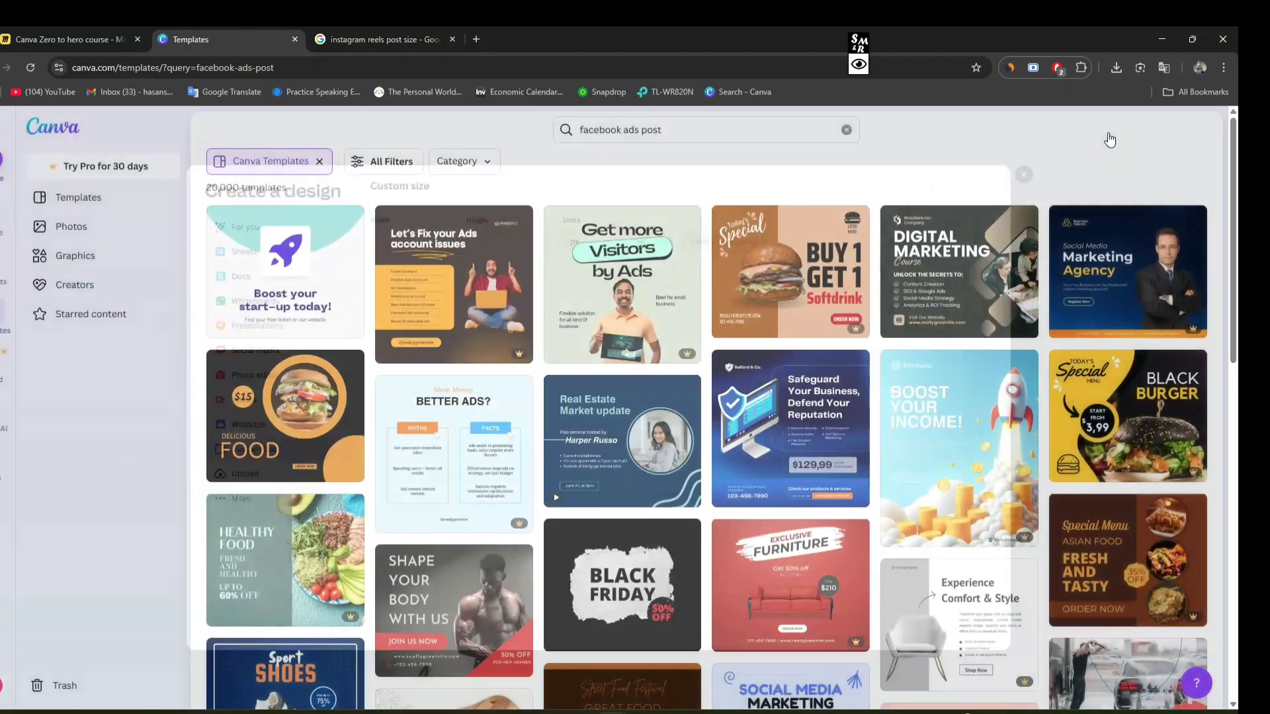
Erase the two leftover screen marker rectangles over the template results, and hide the marker overlay.
click(859, 64)
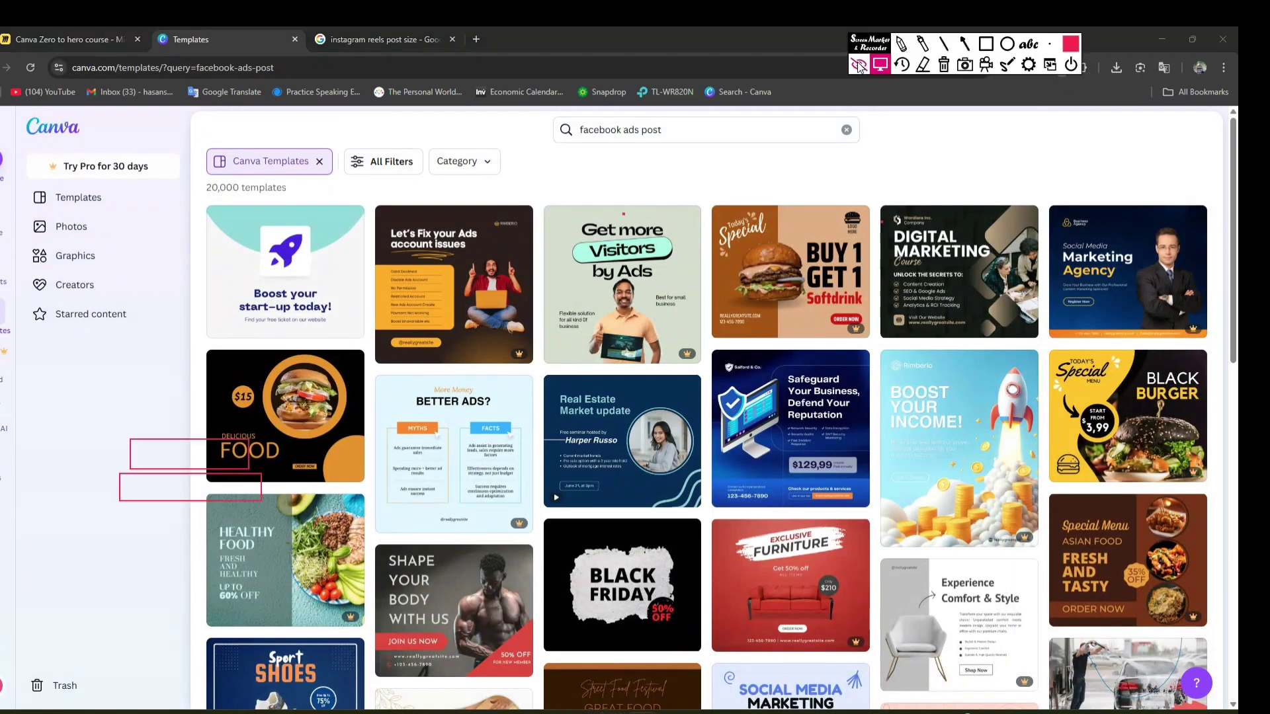
click(985, 45)
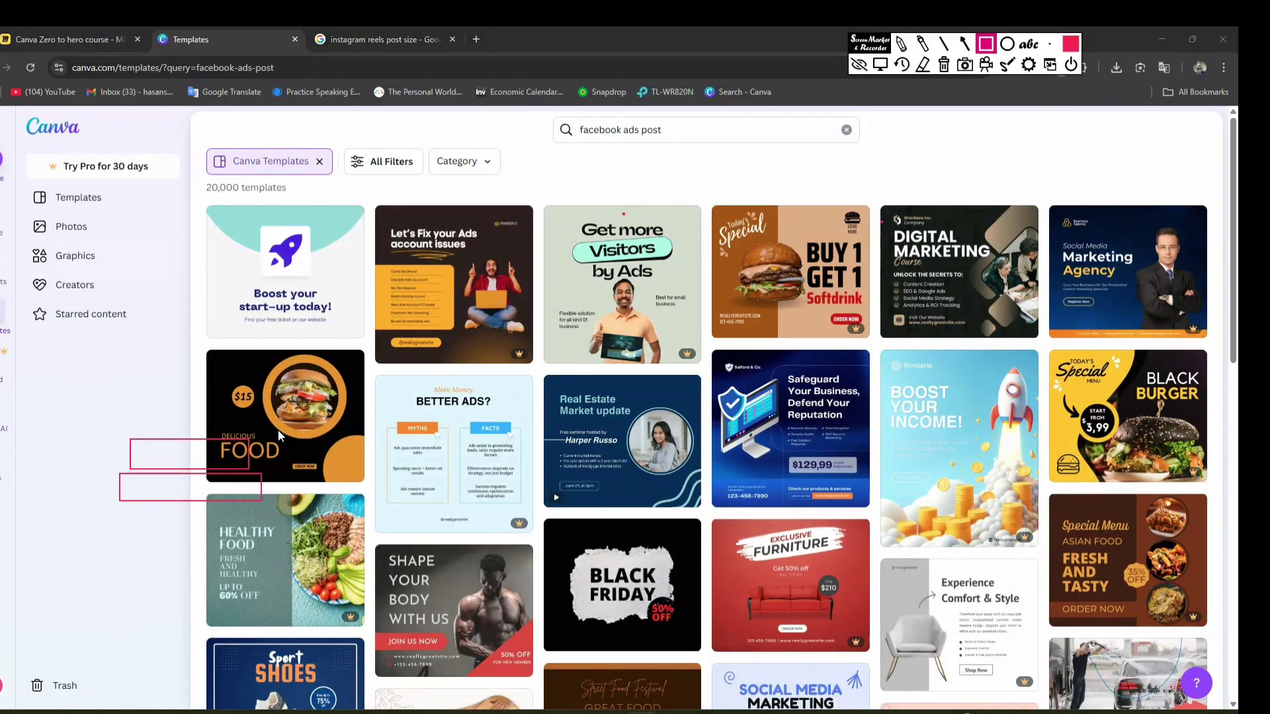
click(167, 458)
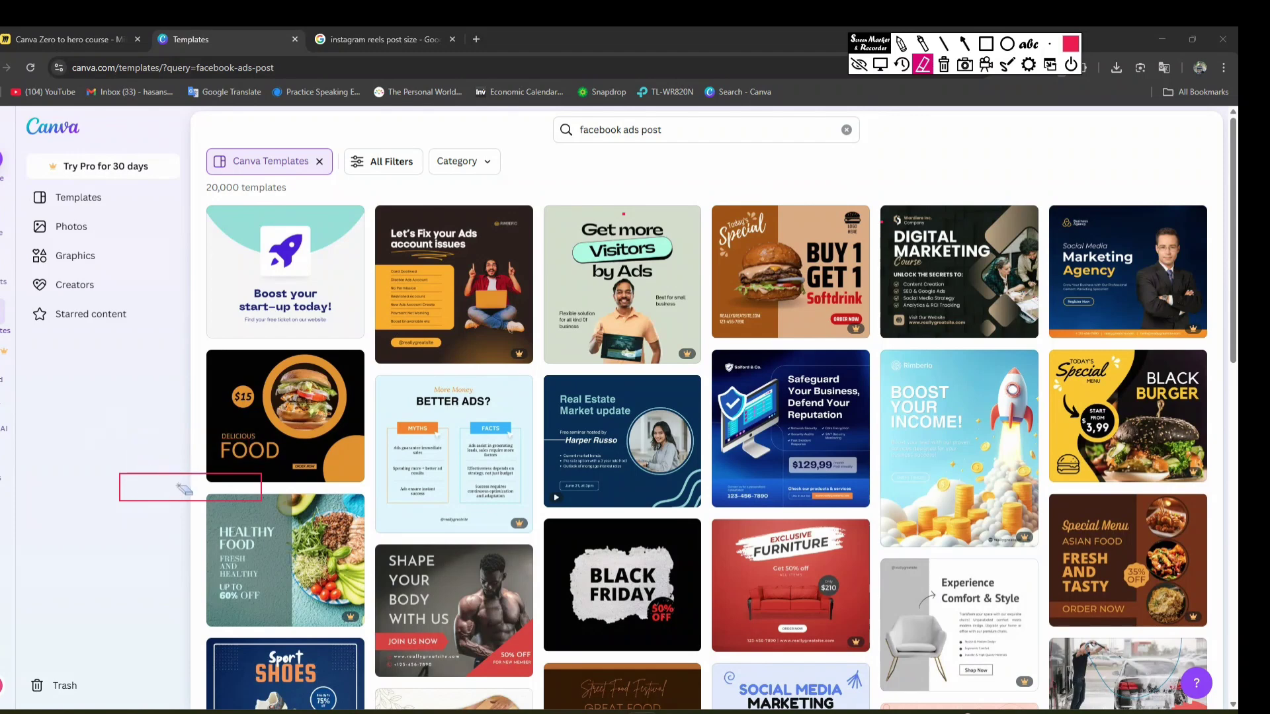
click(177, 484)
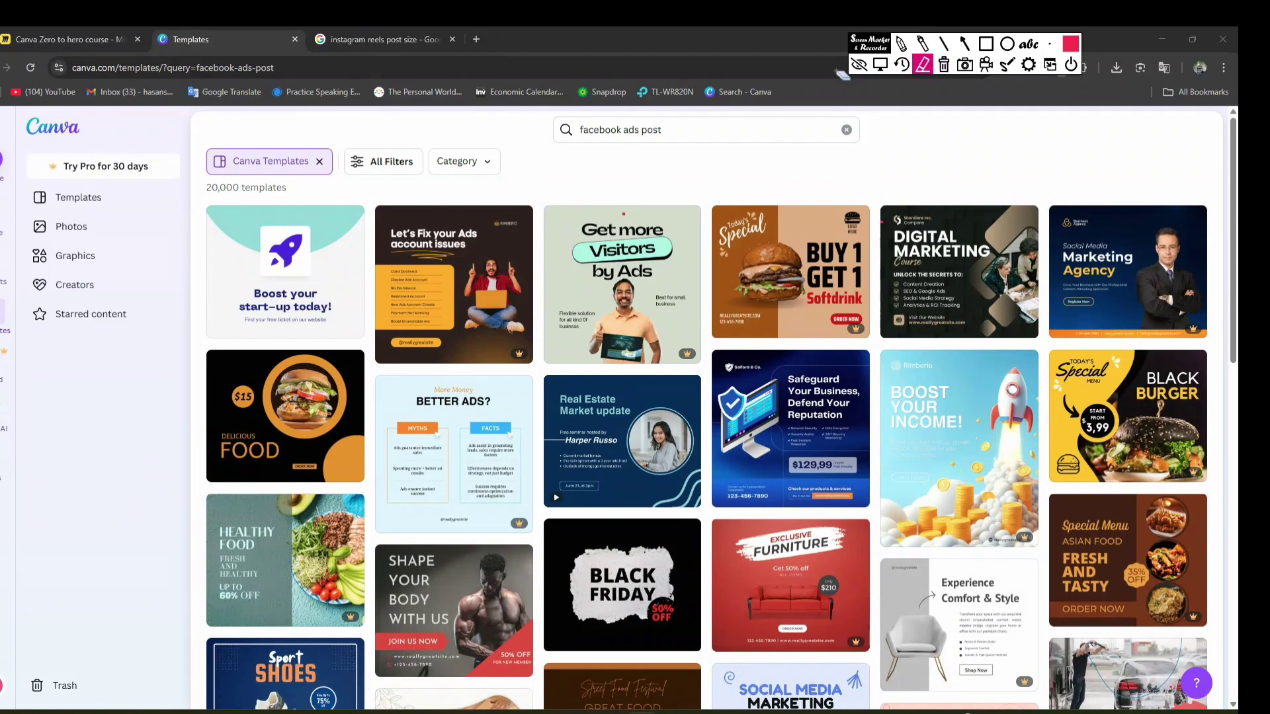
click(859, 64)
Switch to the Miro course board and underline both Class-1 topics, the Class-2 title and its Editing interface topic.
click(55, 41)
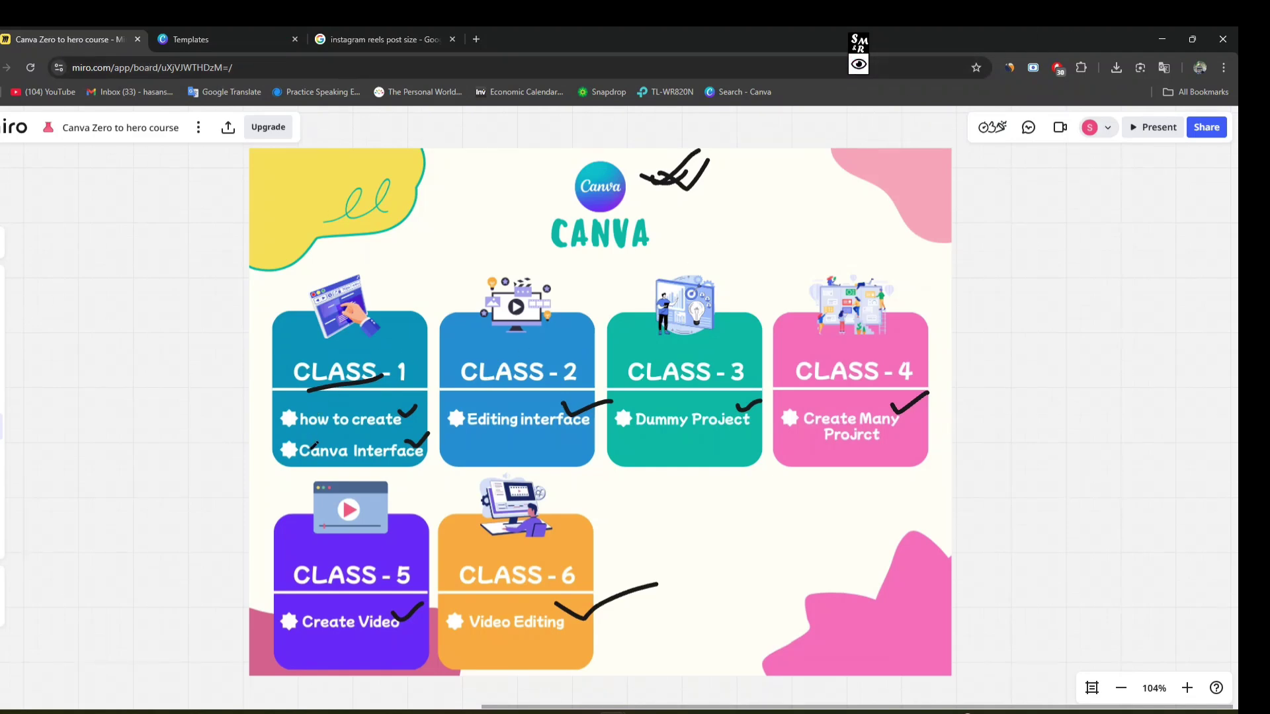
drag(294, 436, 401, 433)
drag(291, 433, 397, 434)
drag(285, 464, 420, 459)
drag(292, 468, 430, 464)
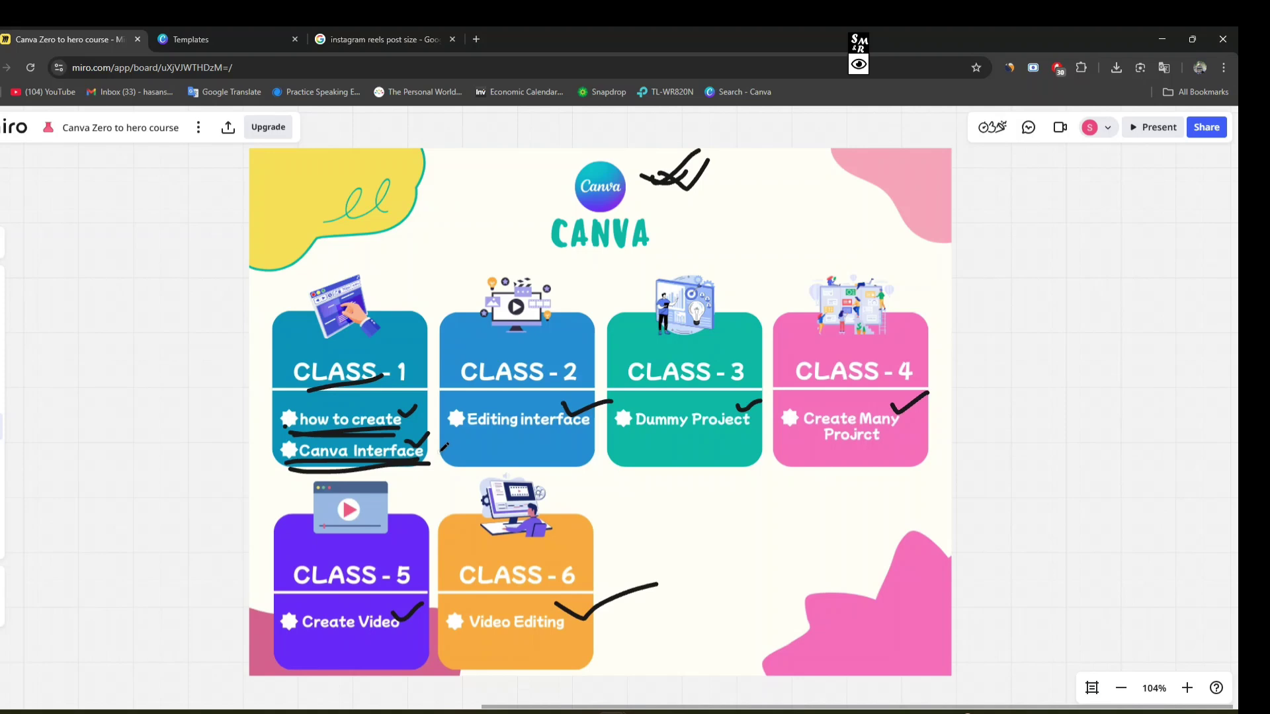
drag(465, 399, 641, 384)
drag(462, 438, 635, 438)
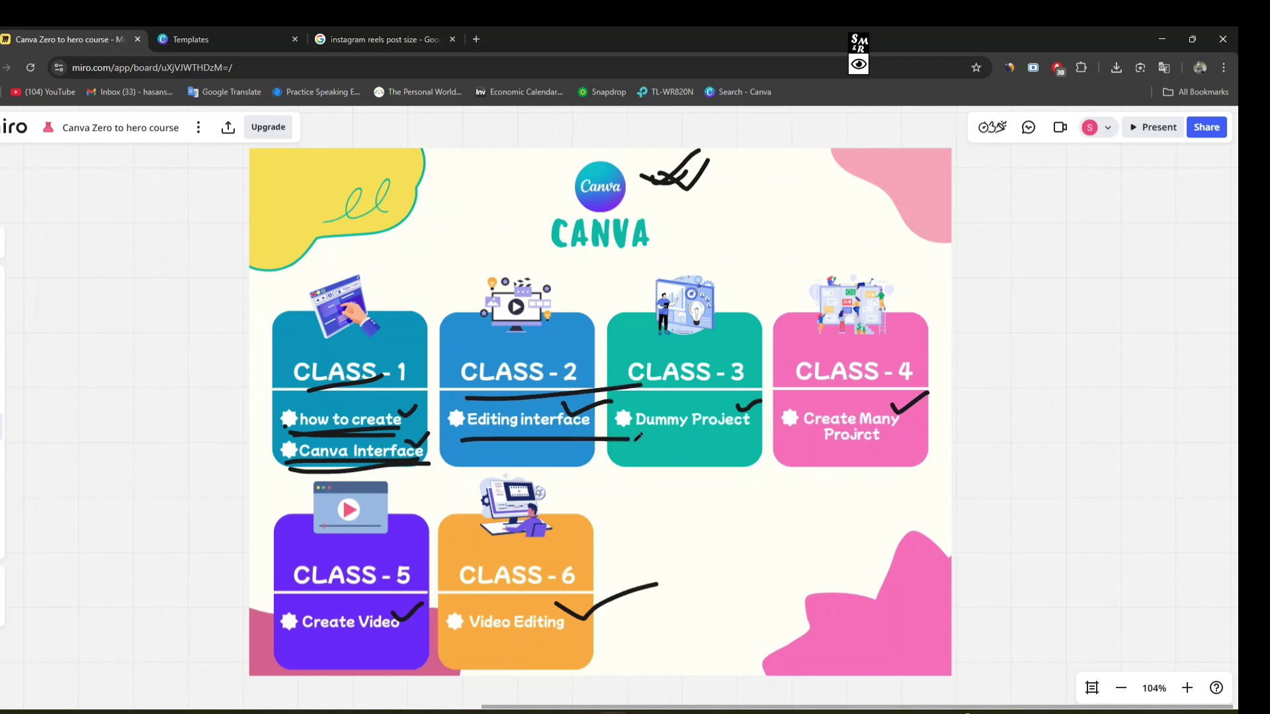